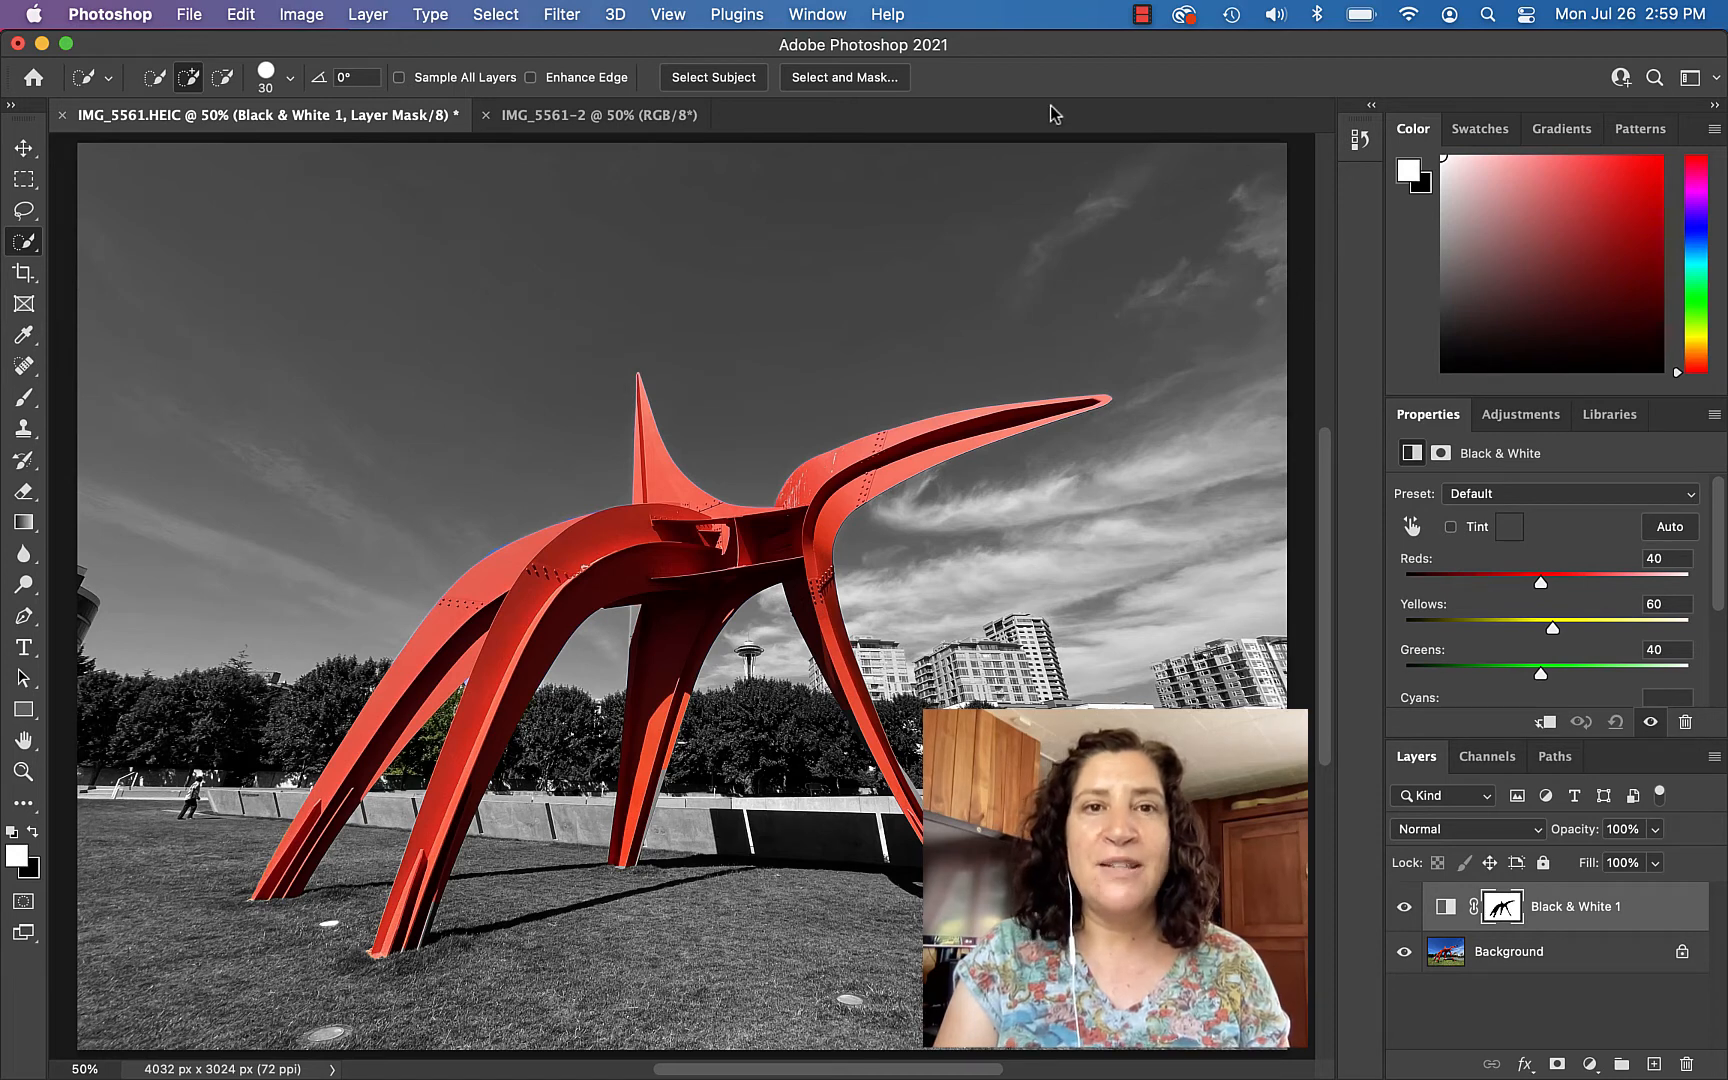
# - Add a Black & White adjustment layer above the Background of the IMG_5561-2 image
pyautogui.click(637, 115)
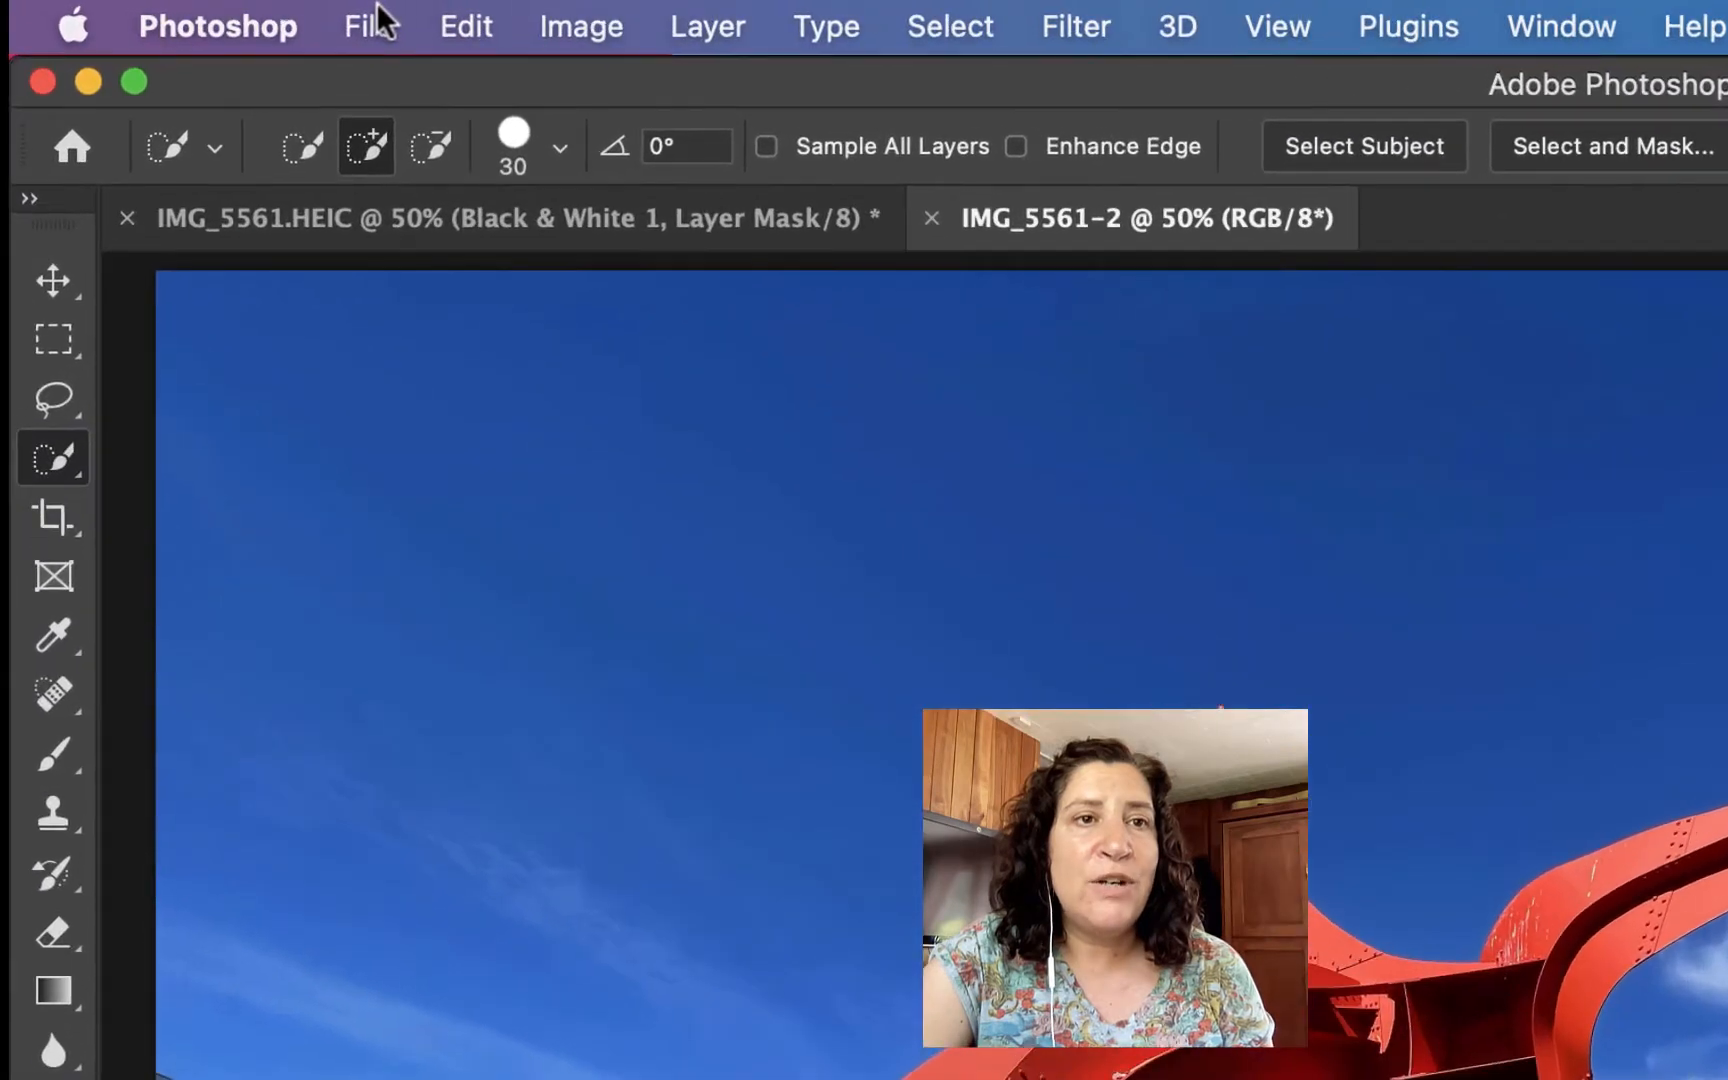
pyautogui.click(378, 24)
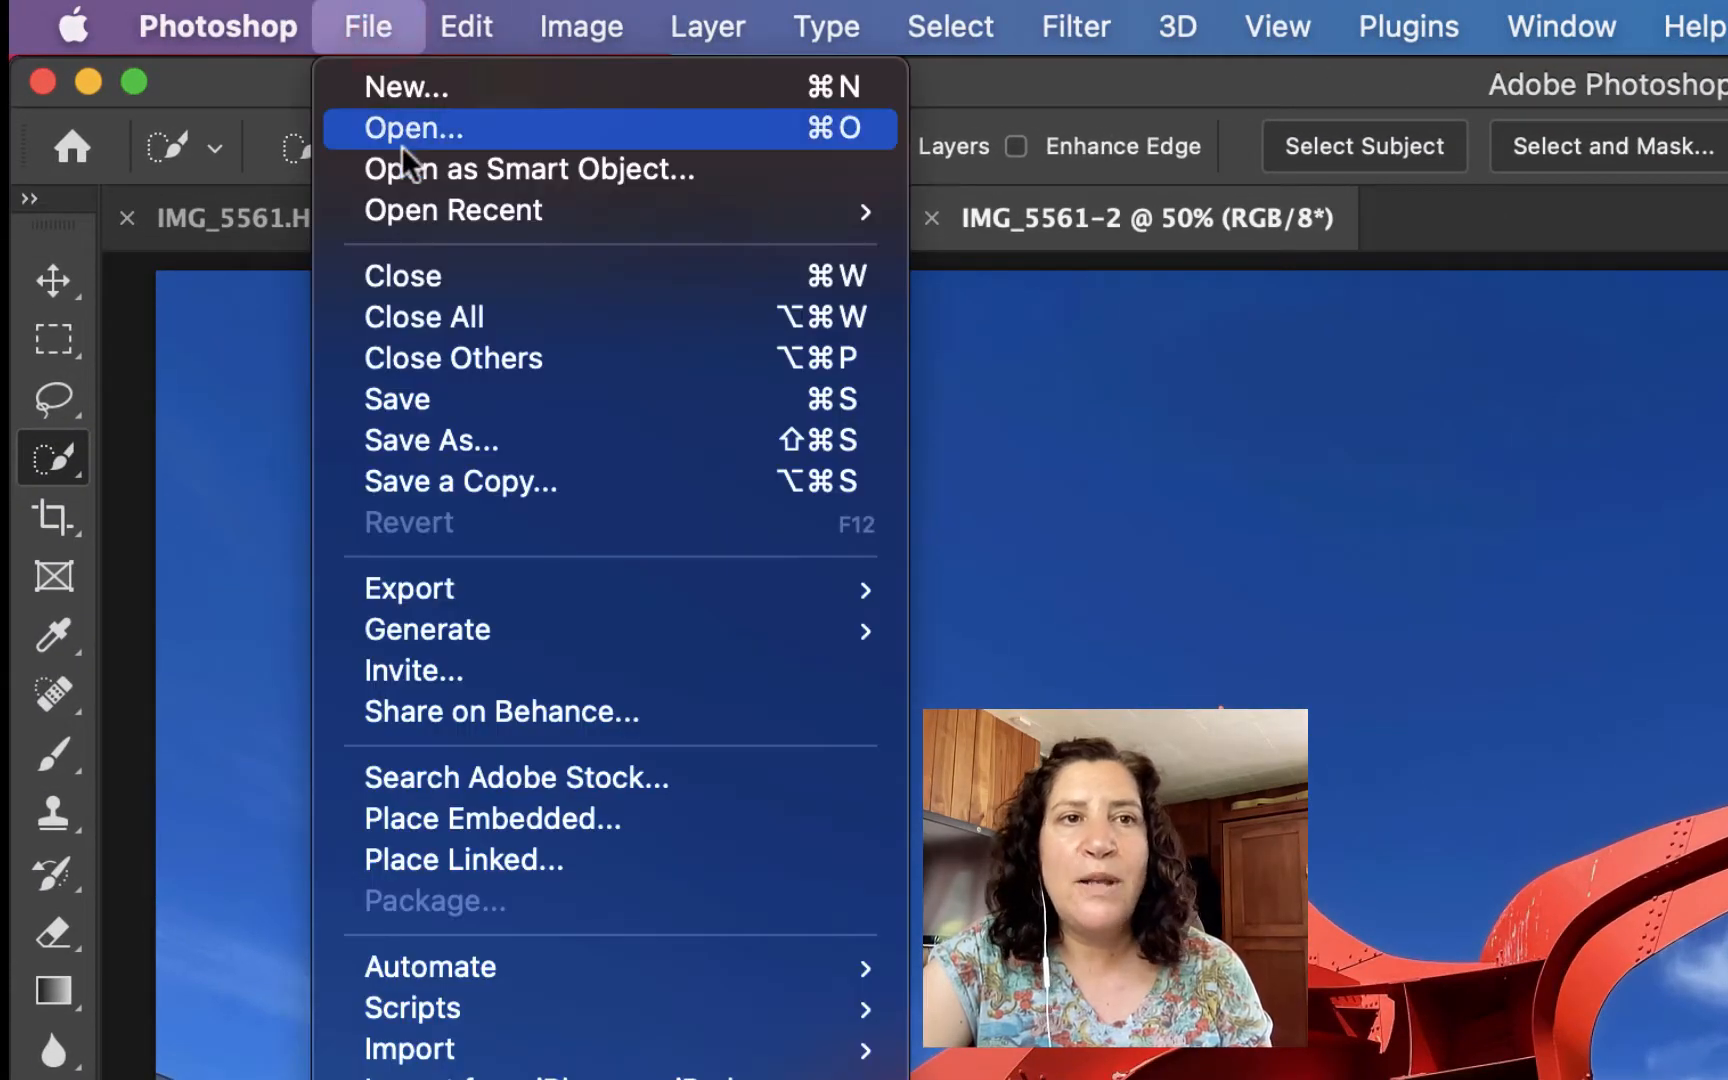
pyautogui.click(379, 22)
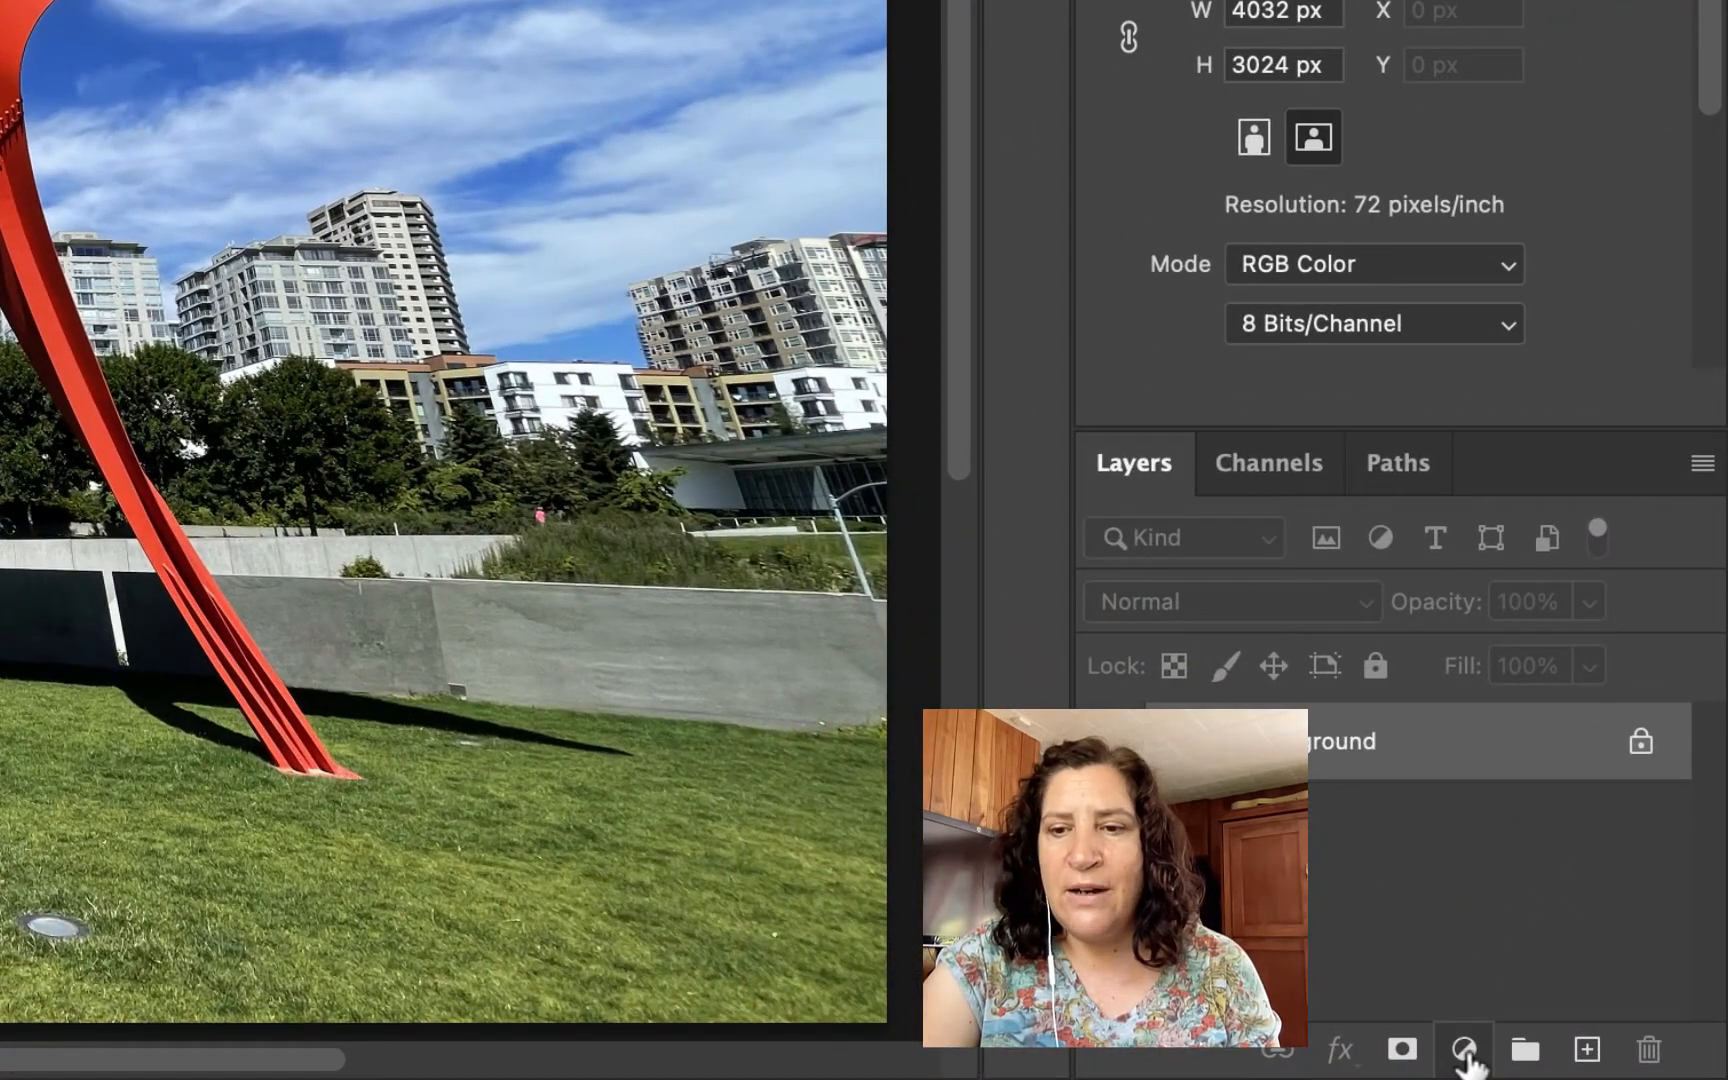
pyautogui.click(1464, 1050)
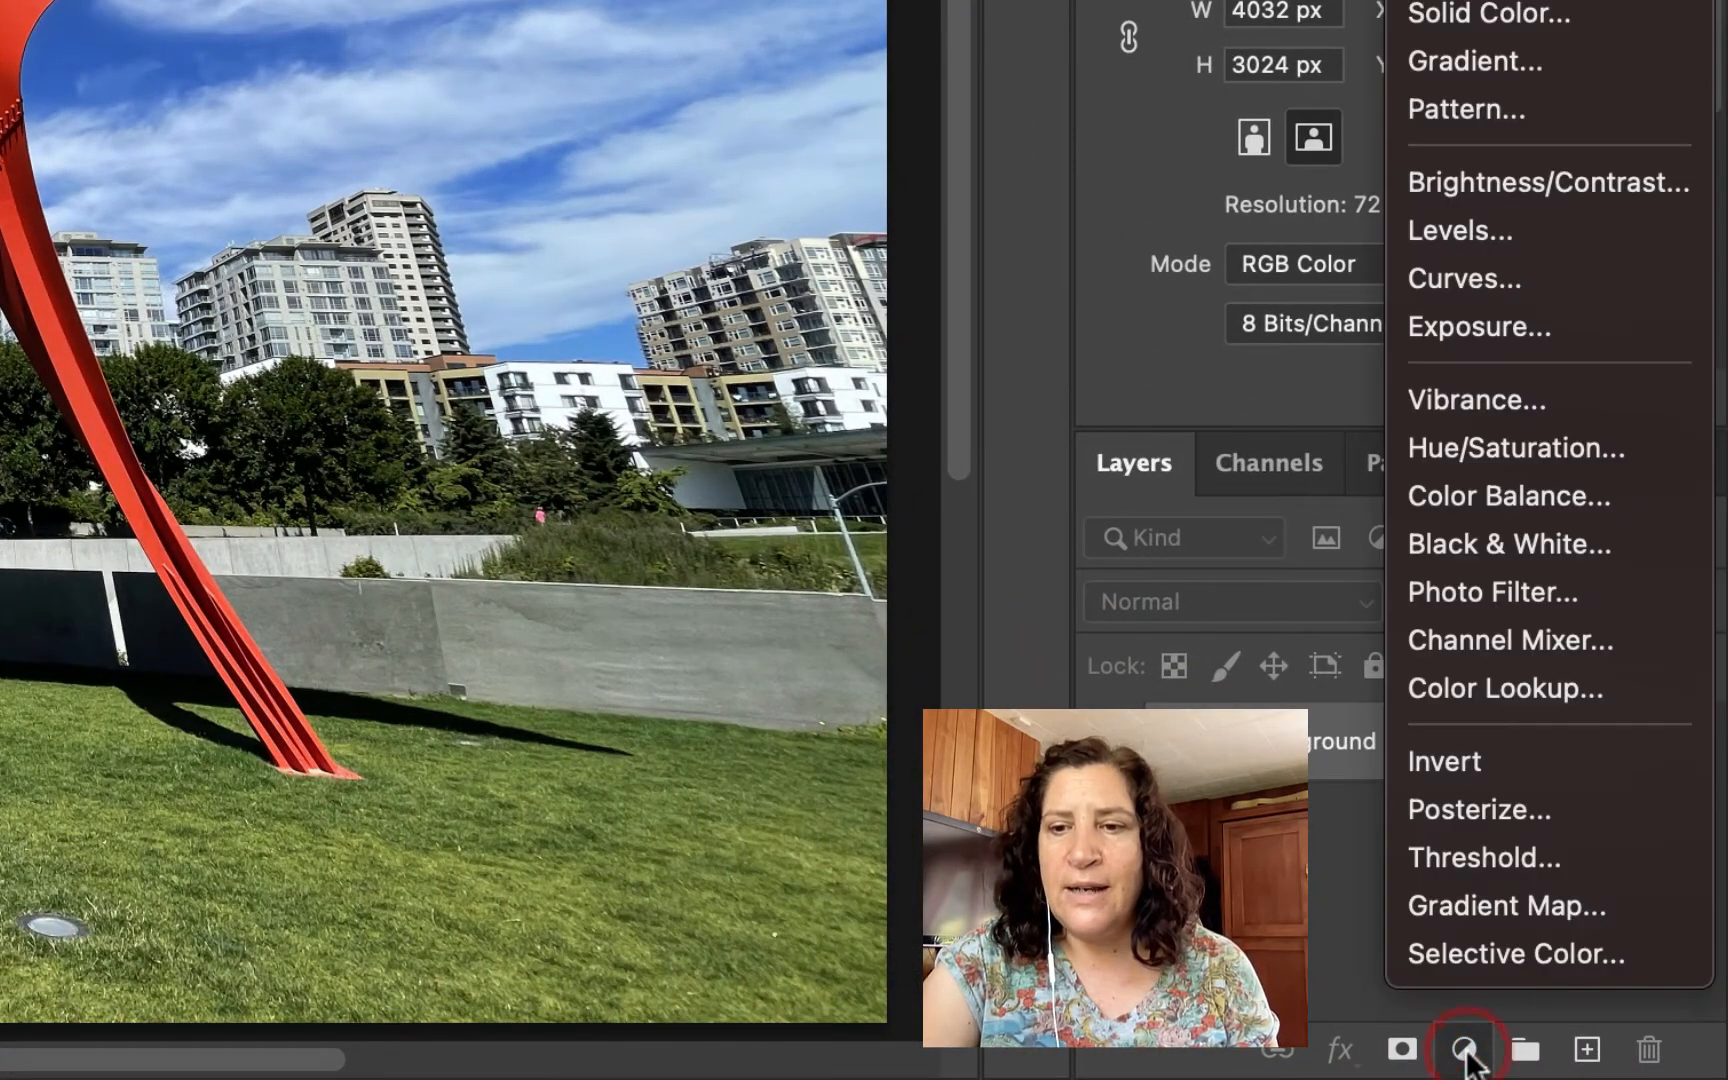
pyautogui.click(1515, 545)
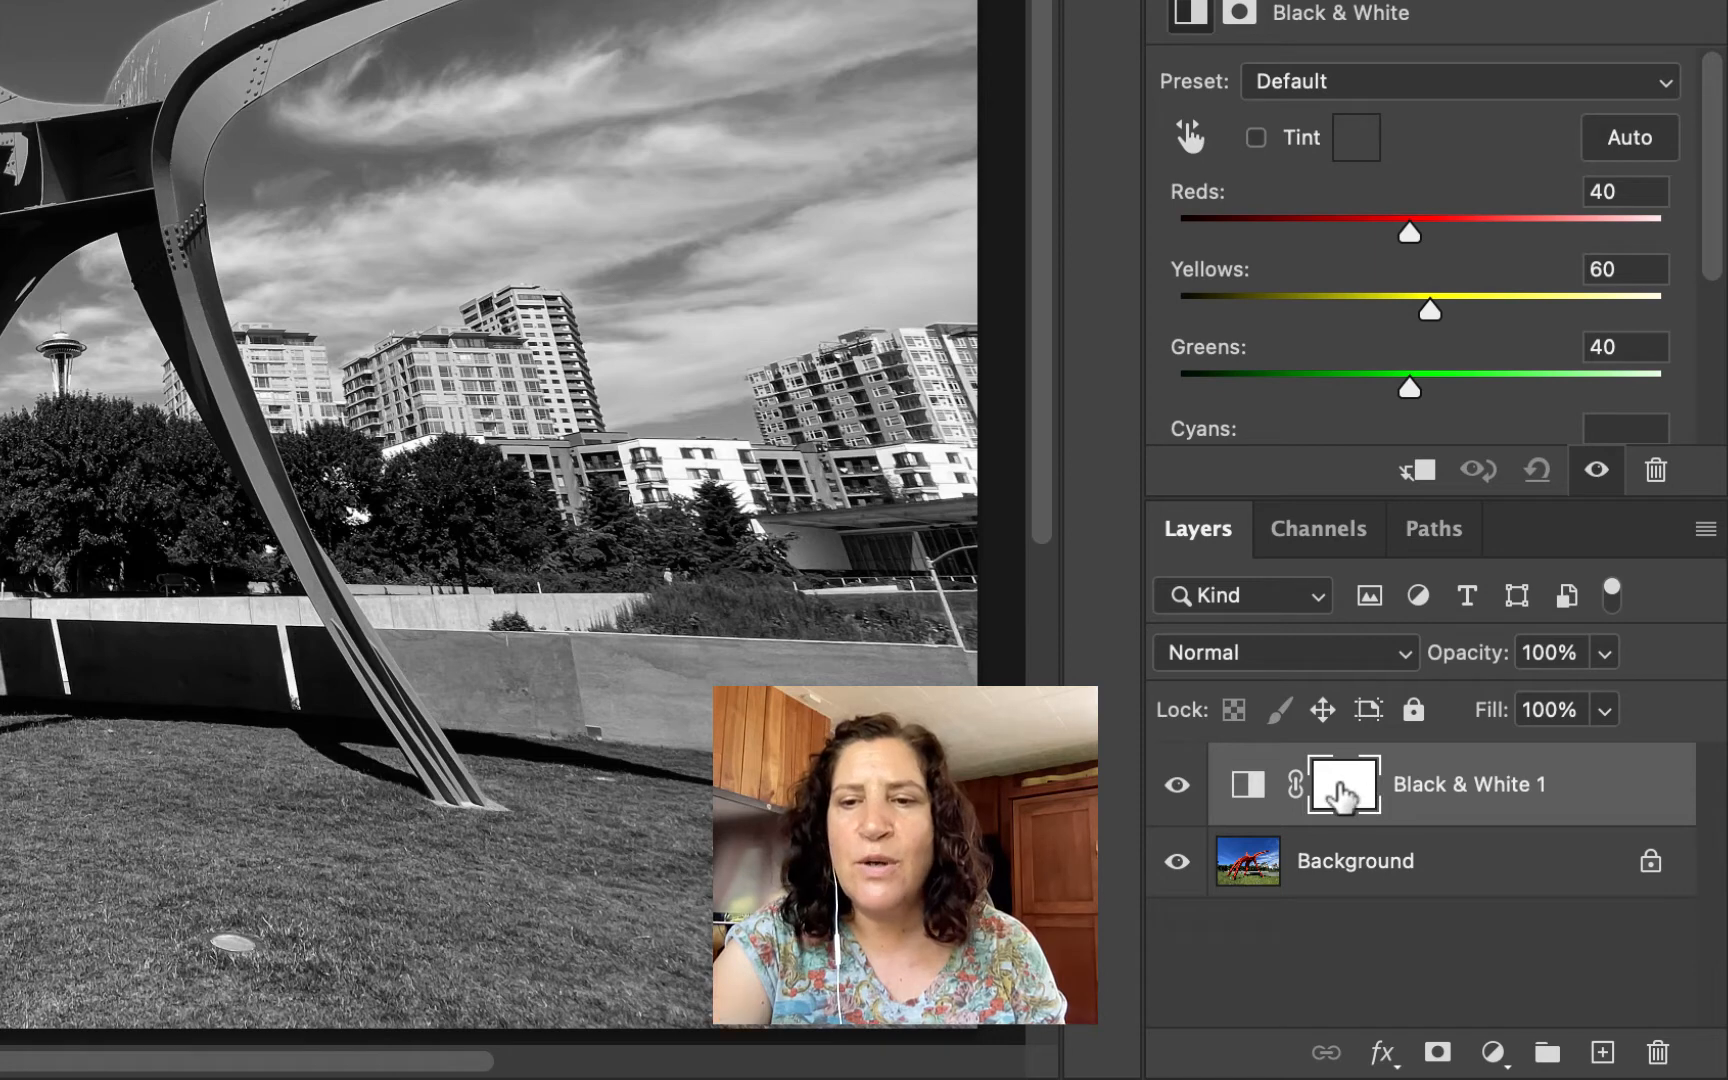
# - Target the Black & White layer's mask and set up the Eraser tool with white foreground and black background colors
pyautogui.click(1340, 790)
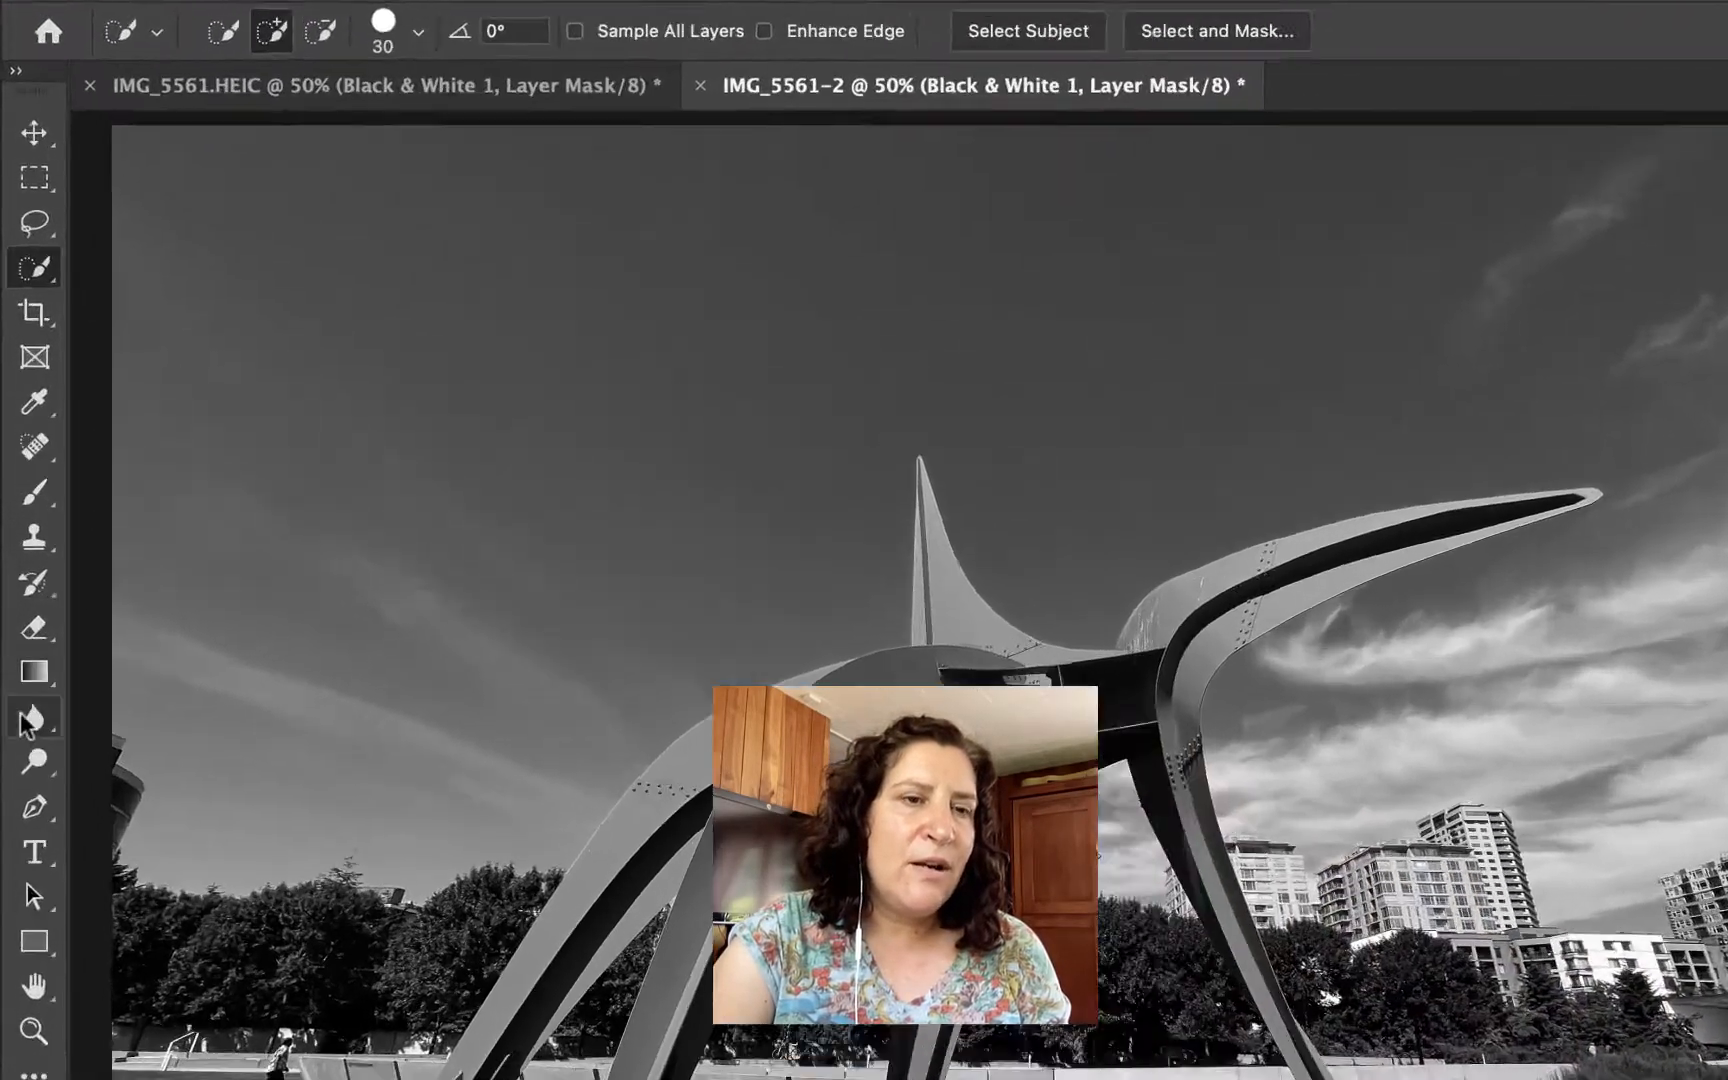
pyautogui.click(31, 631)
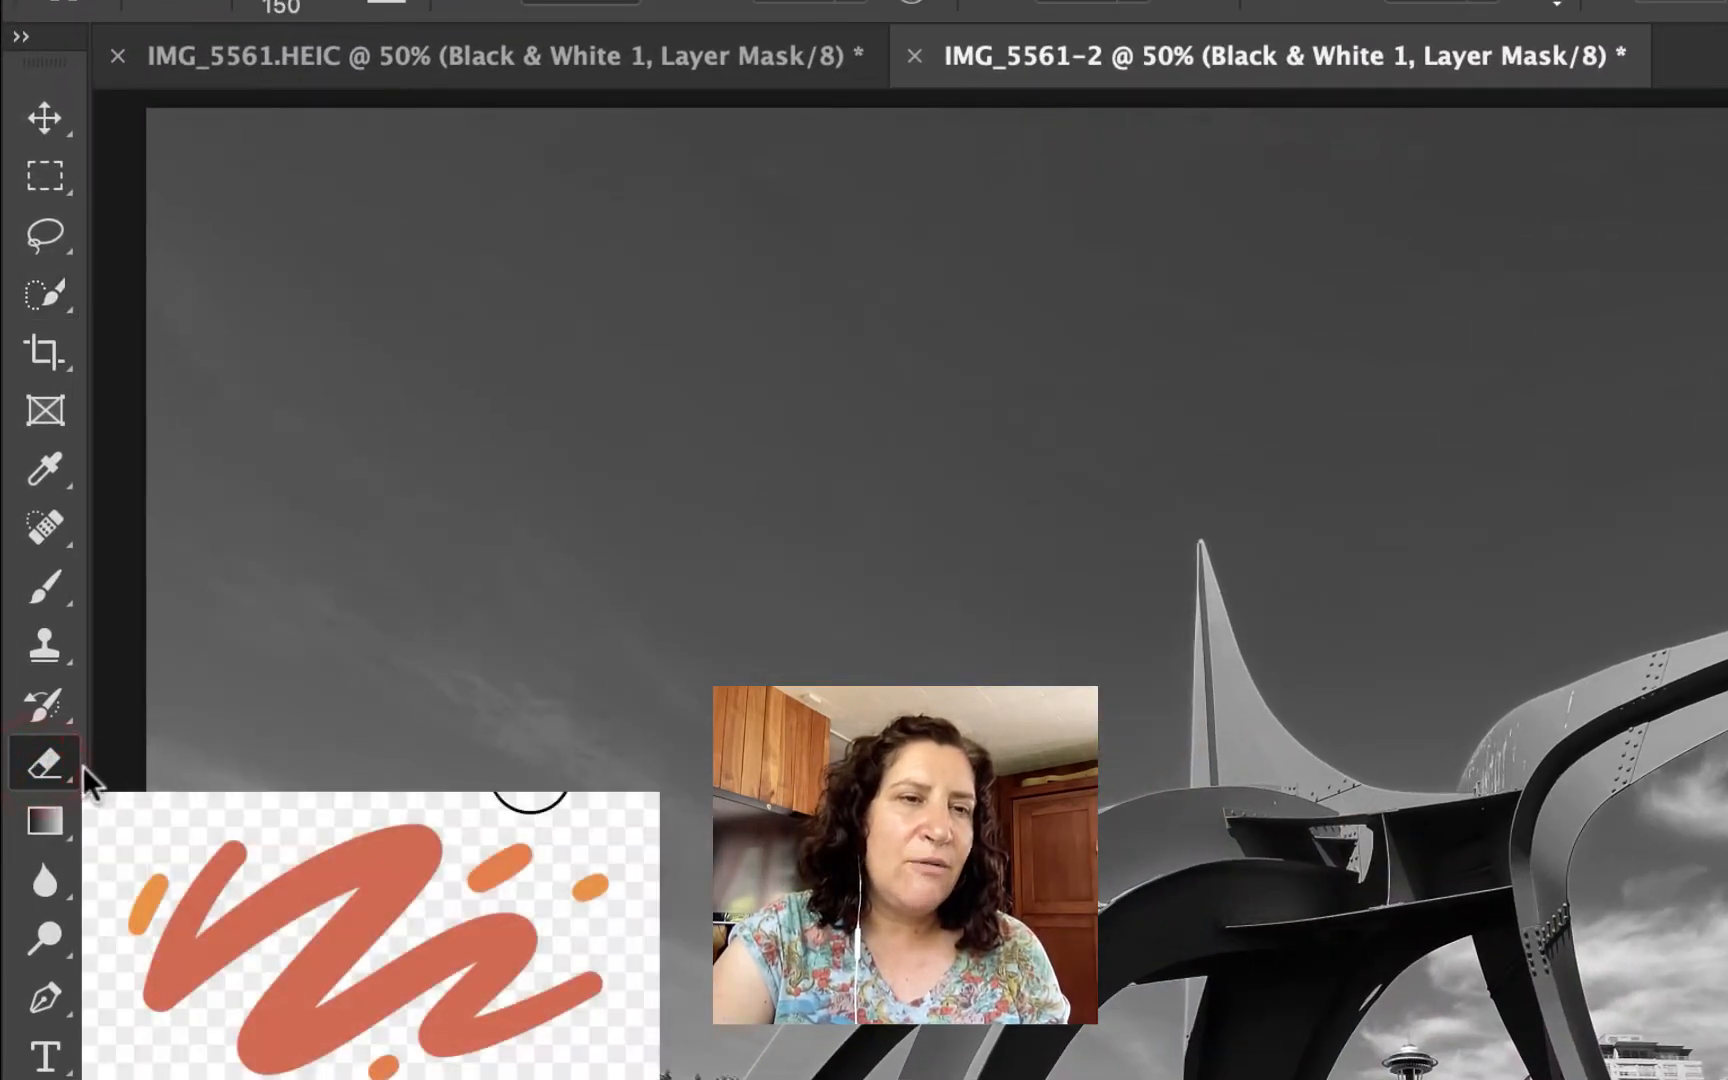
pyautogui.rightClick(46, 764)
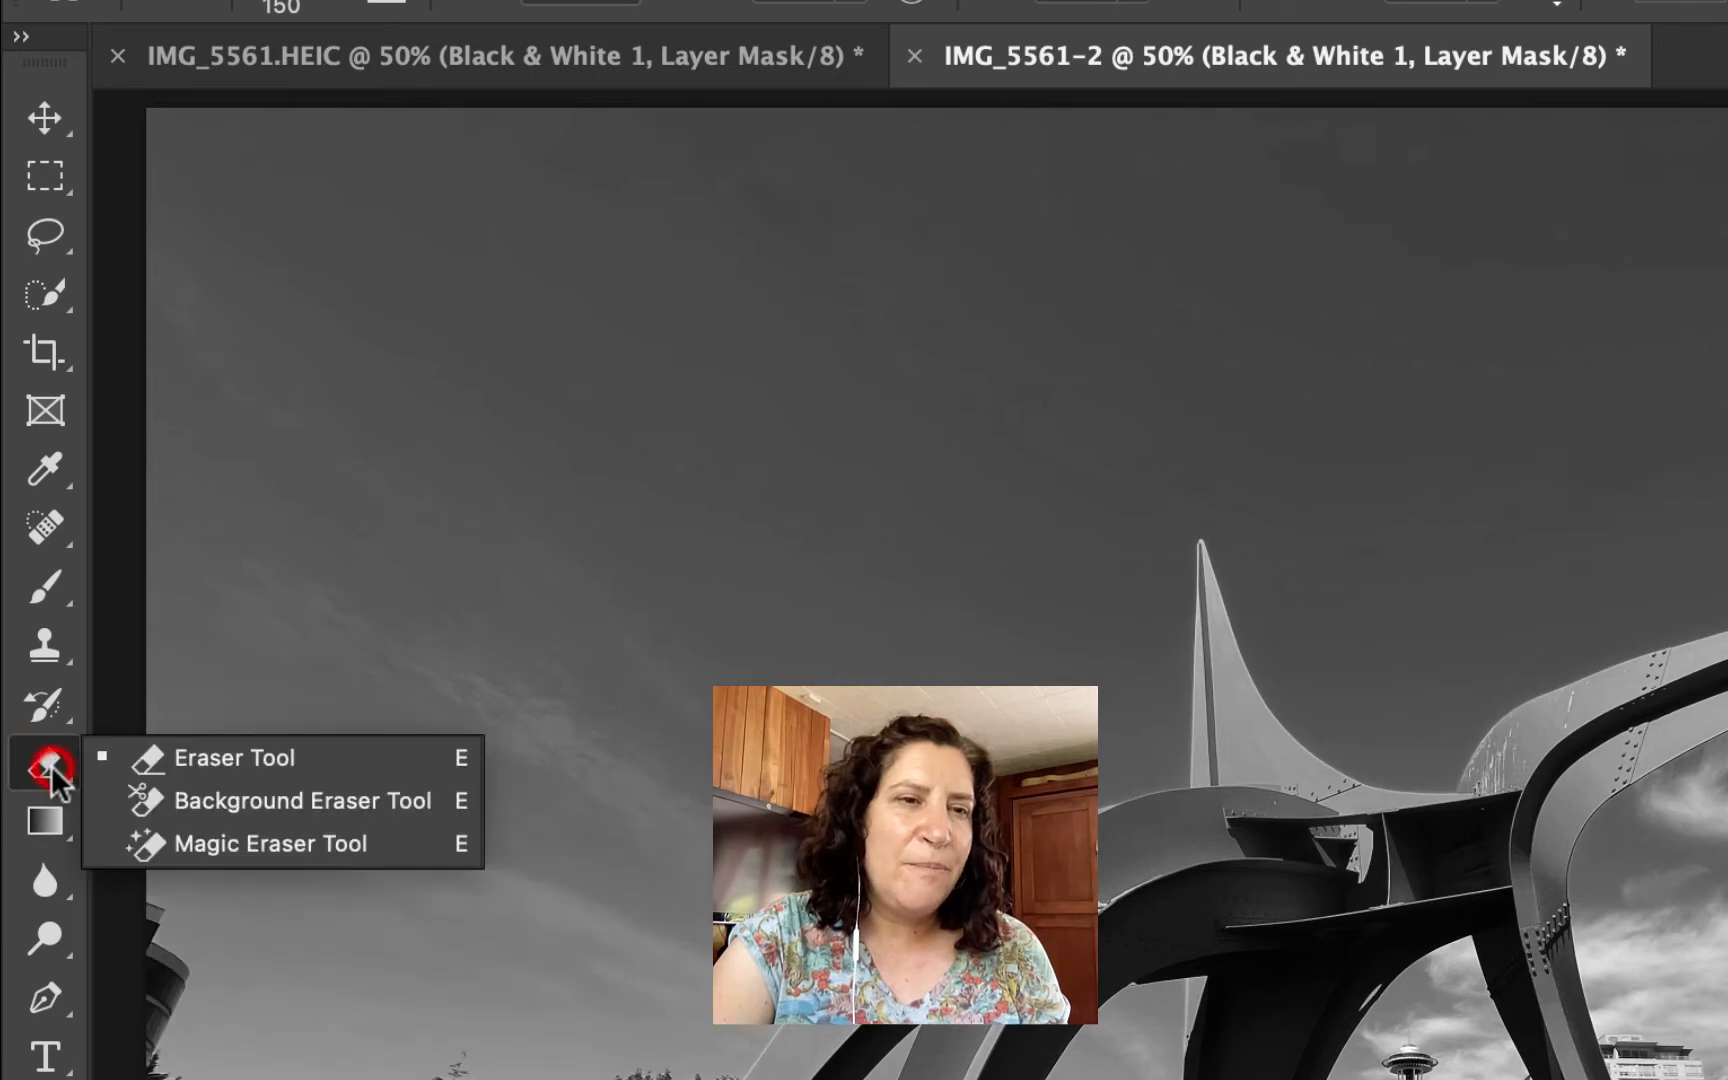
pyautogui.click(193, 751)
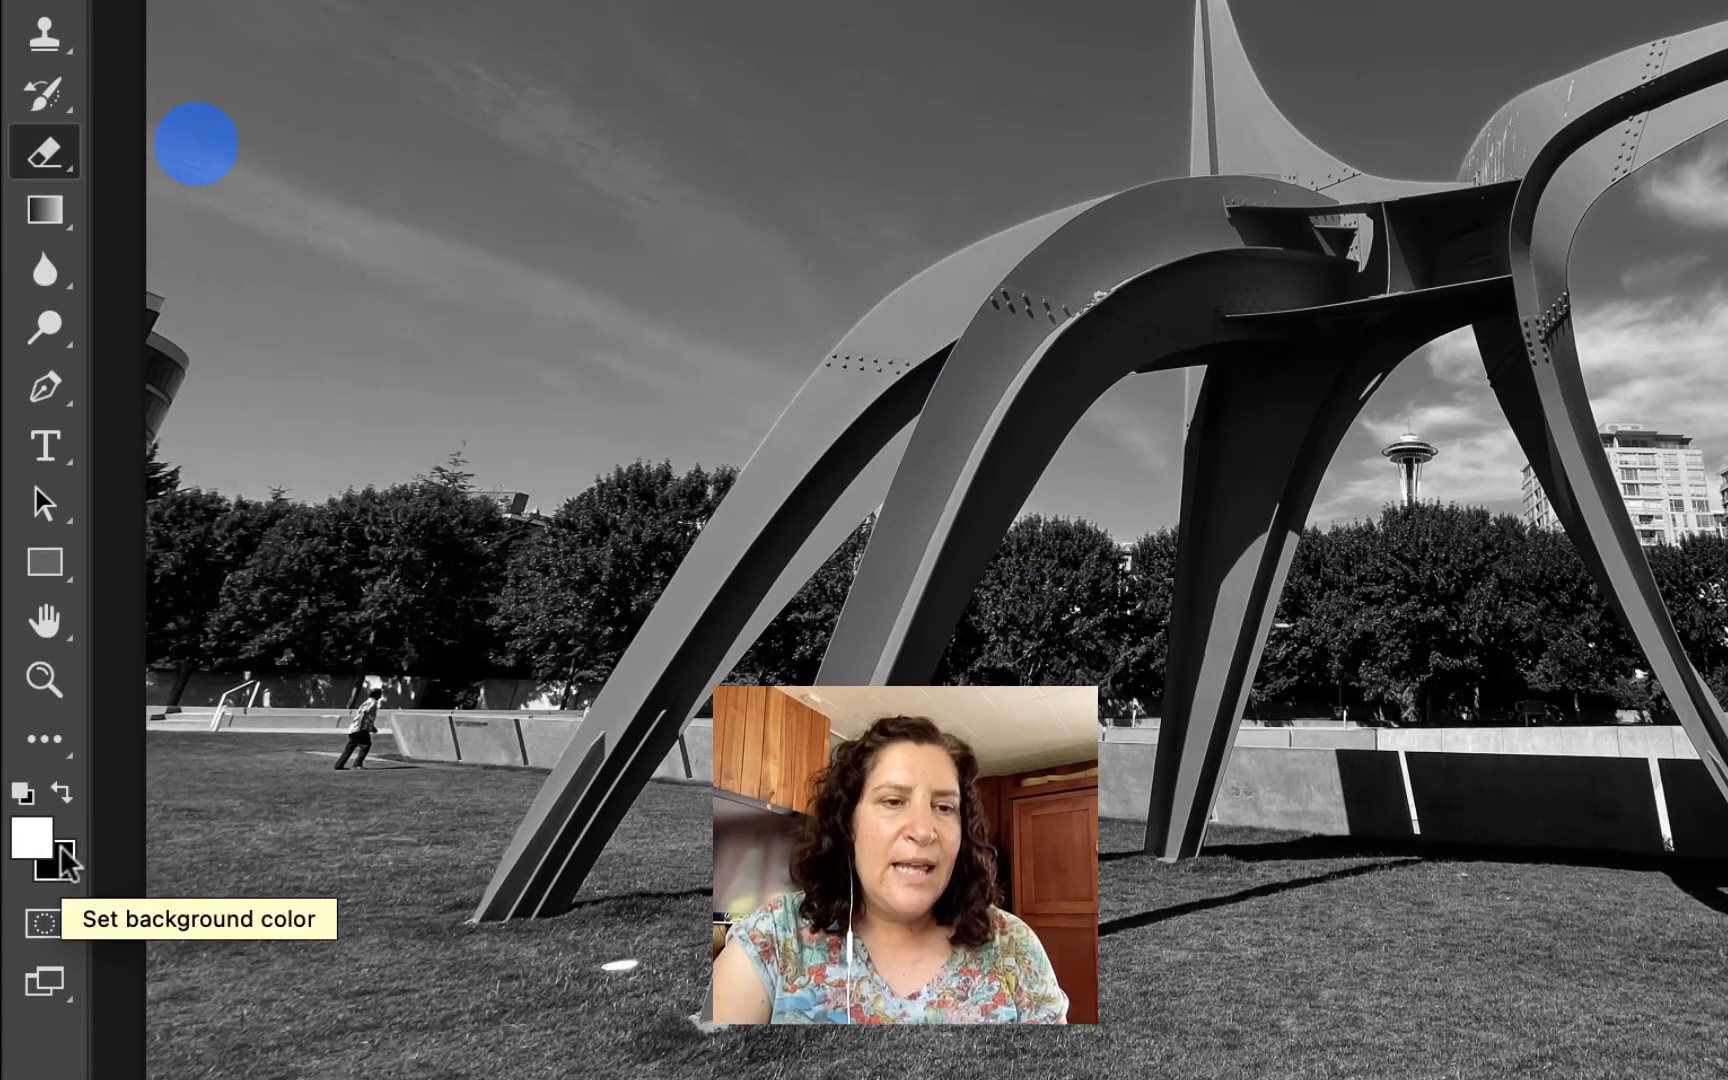
pyautogui.click(24, 796)
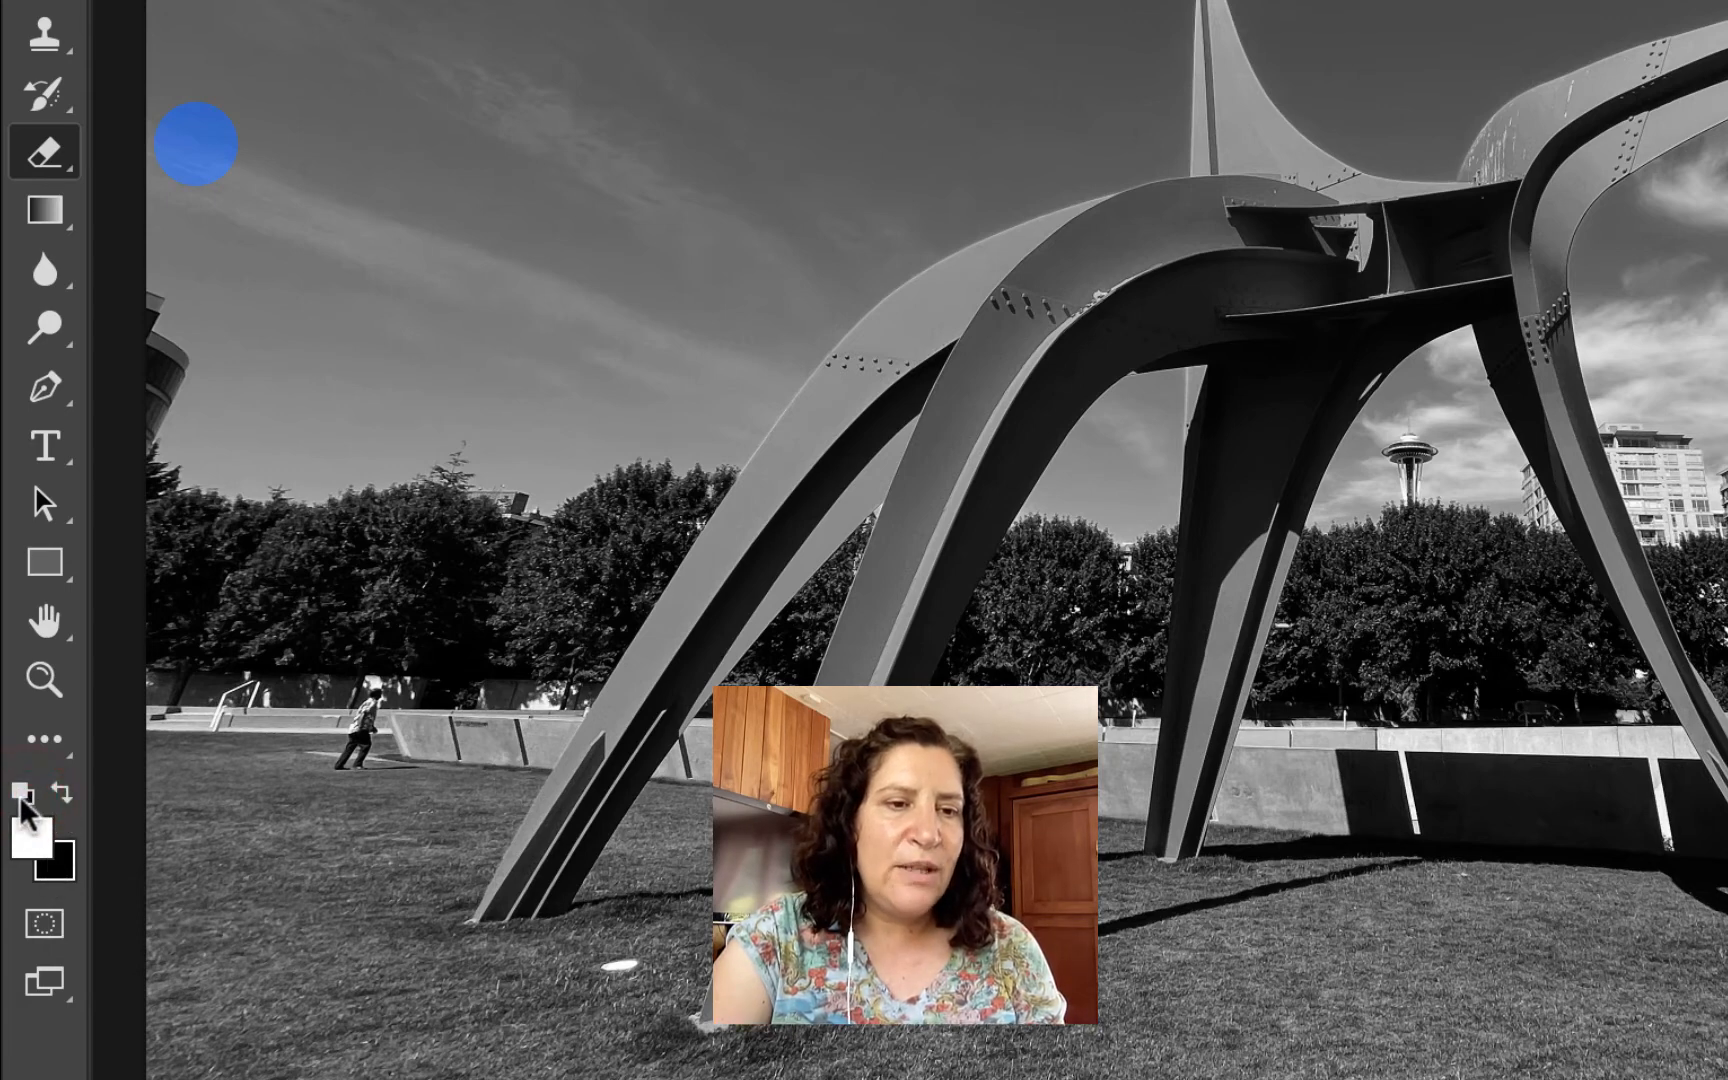
pyautogui.click(62, 794)
pyautogui.click(62, 794)
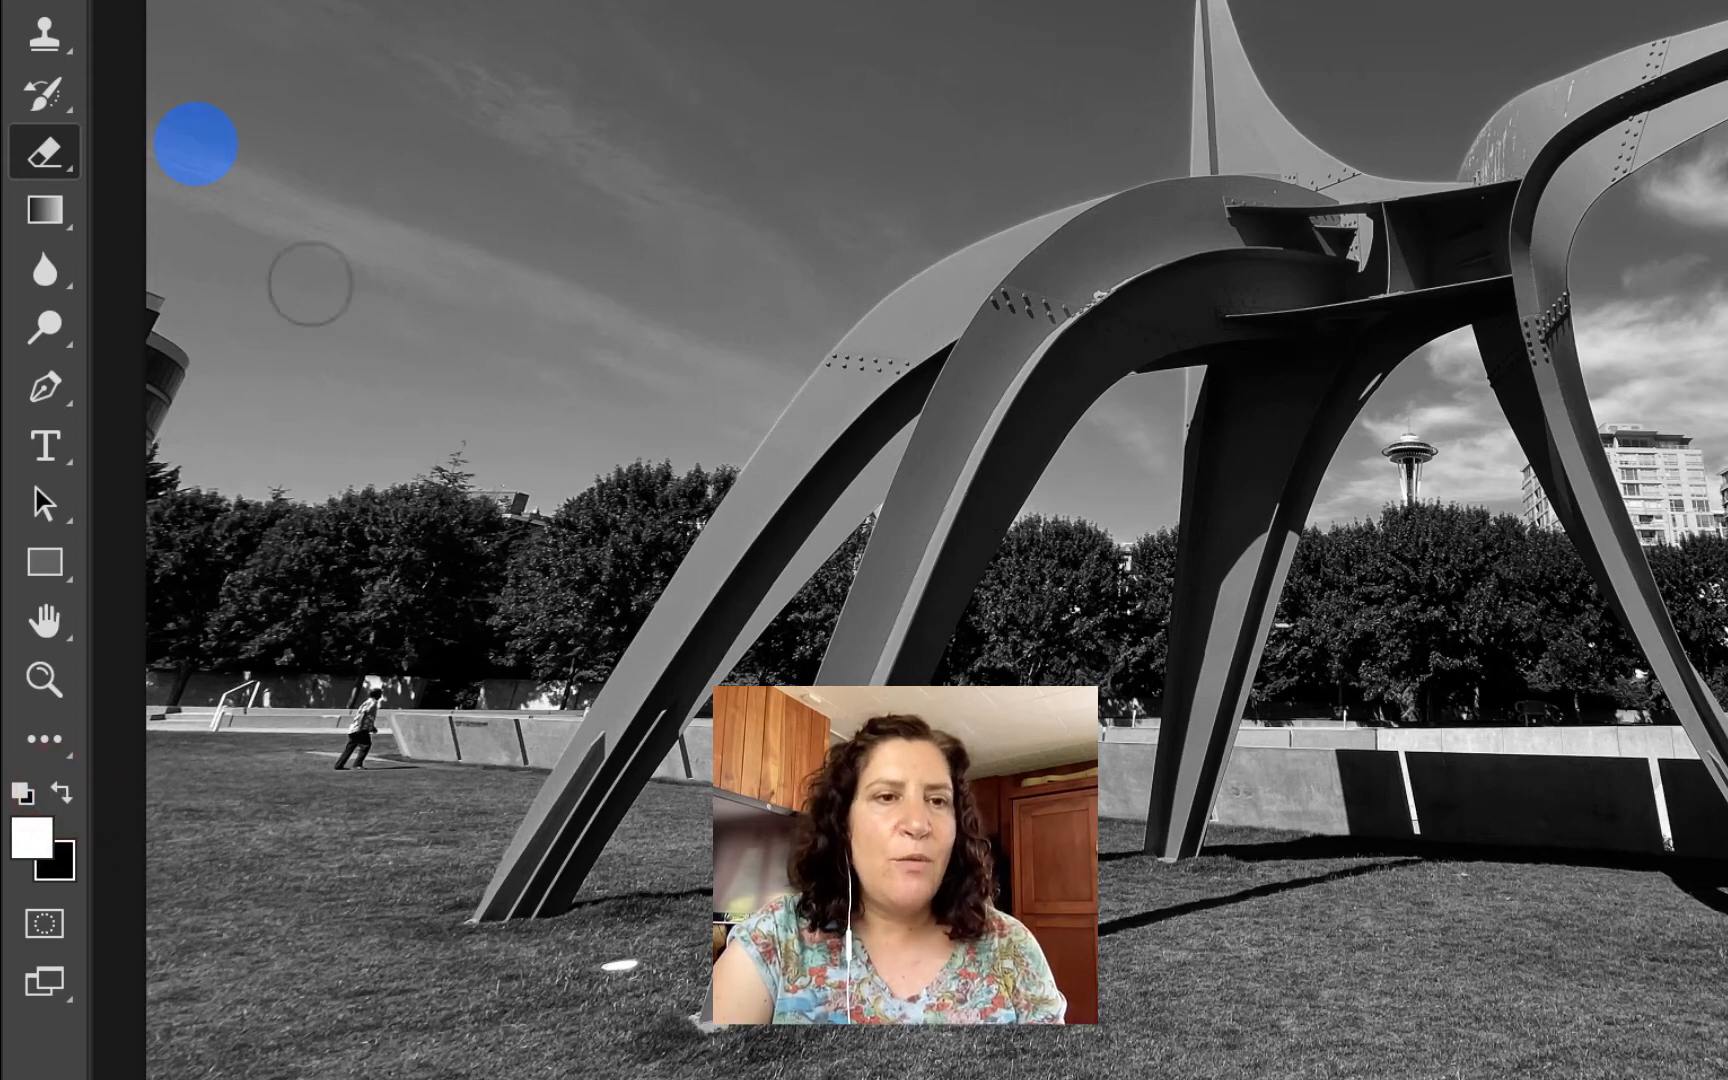
# - Erase the Black & White mask over the centre of the sculpture to bring back its red color, keeping the mask selected
pyautogui.click(210, 166)
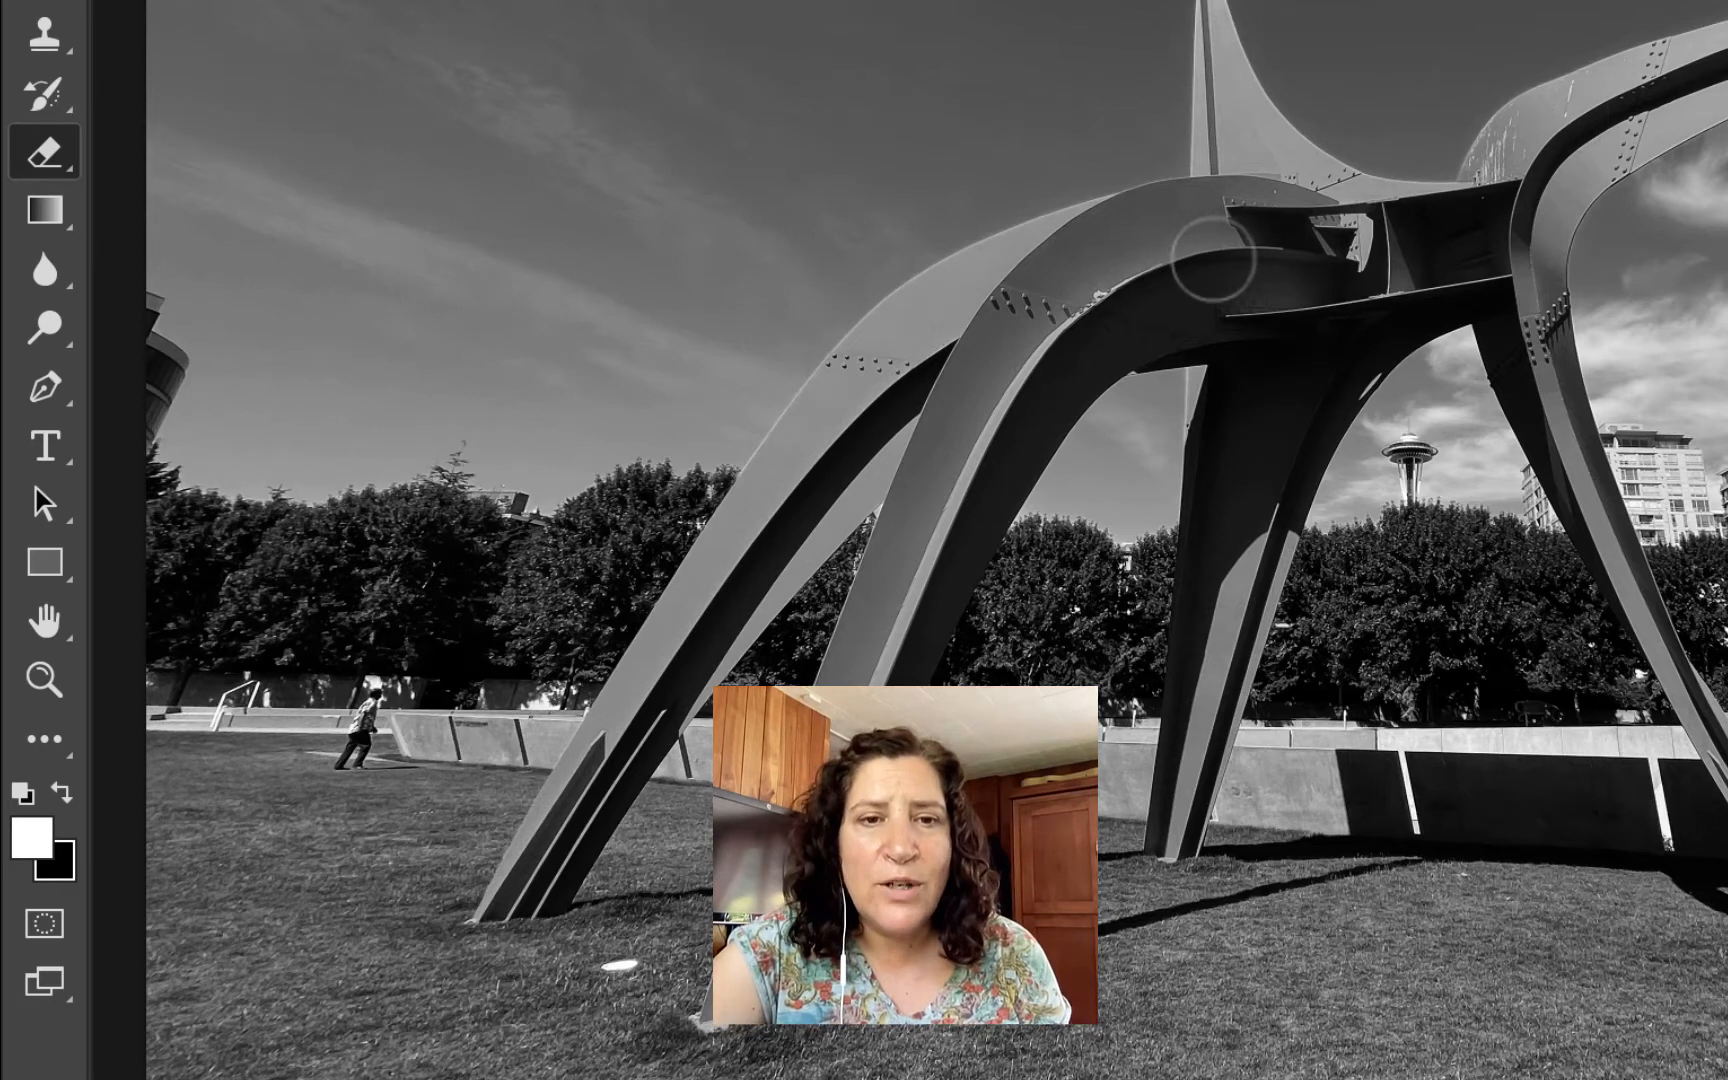
pyautogui.click(1200, 256)
pyautogui.moveTo(1197, 257)
pyautogui.mouseDown()
pyautogui.moveTo(1133, 270)
pyautogui.moveTo(1108, 308)
pyautogui.moveTo(1288, 270)
pyautogui.moveTo(1272, 272)
pyautogui.mouseUp()
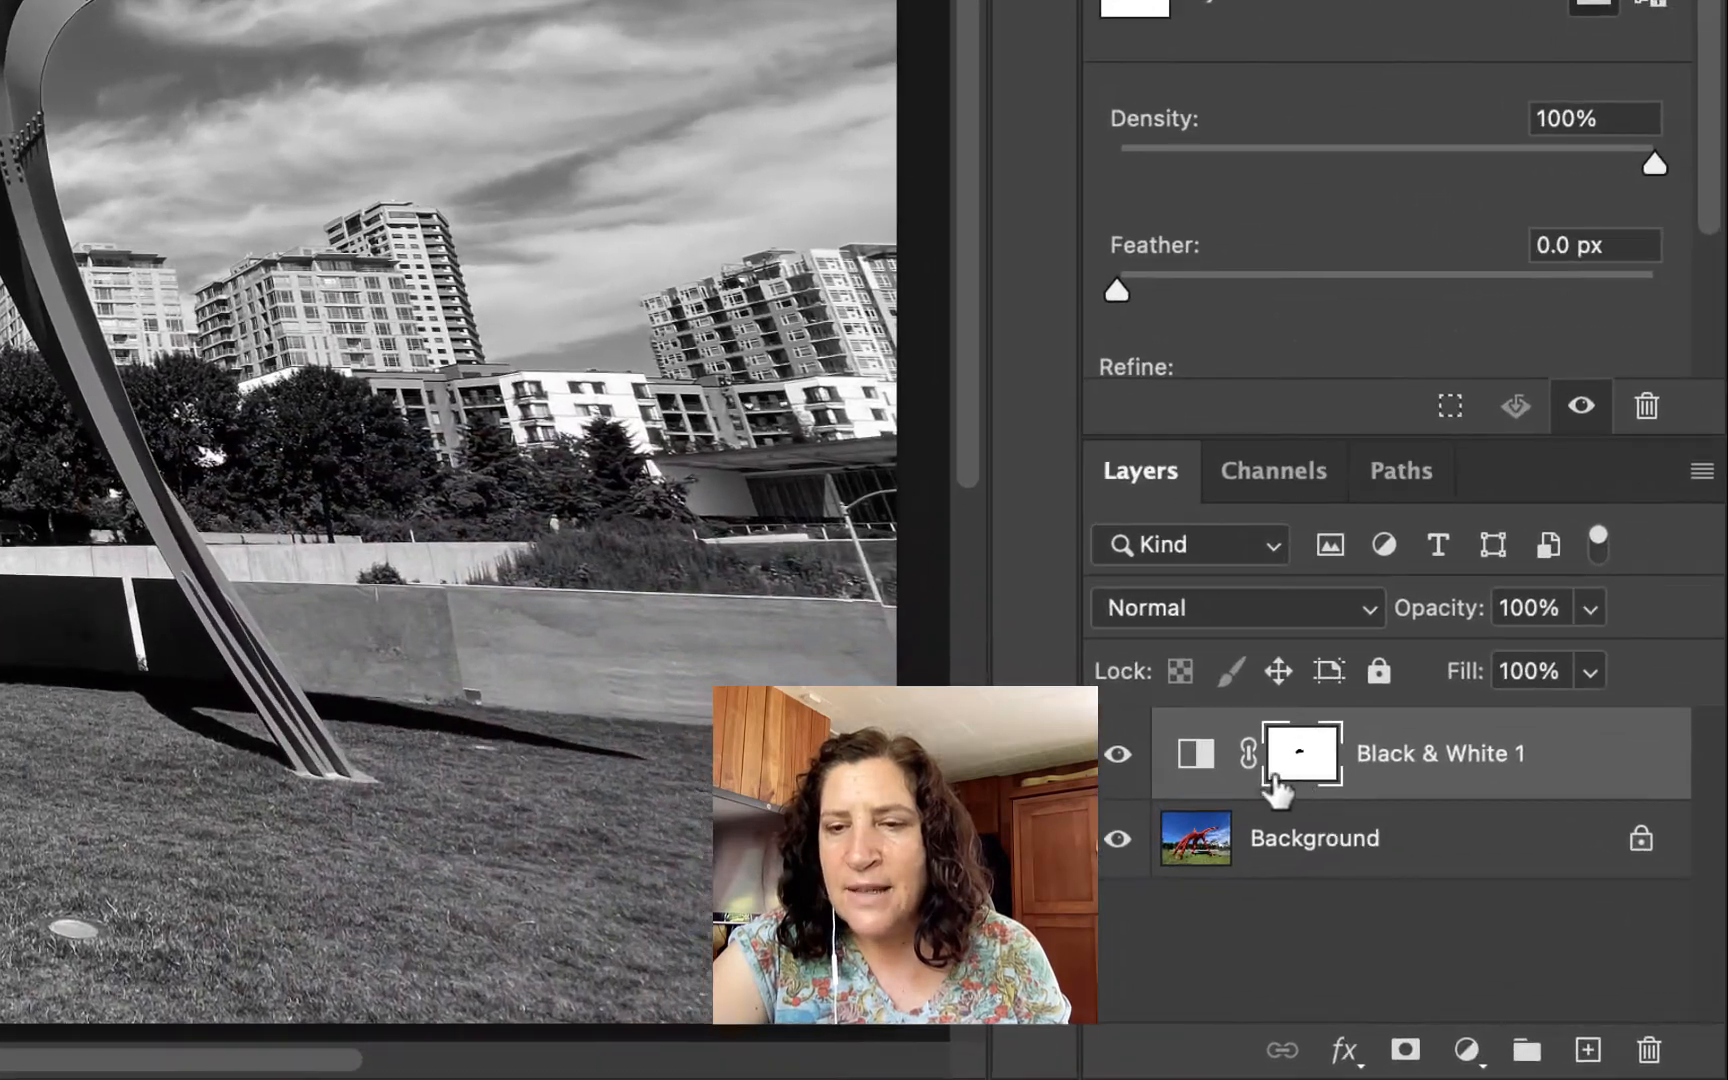
pyautogui.click(1196, 765)
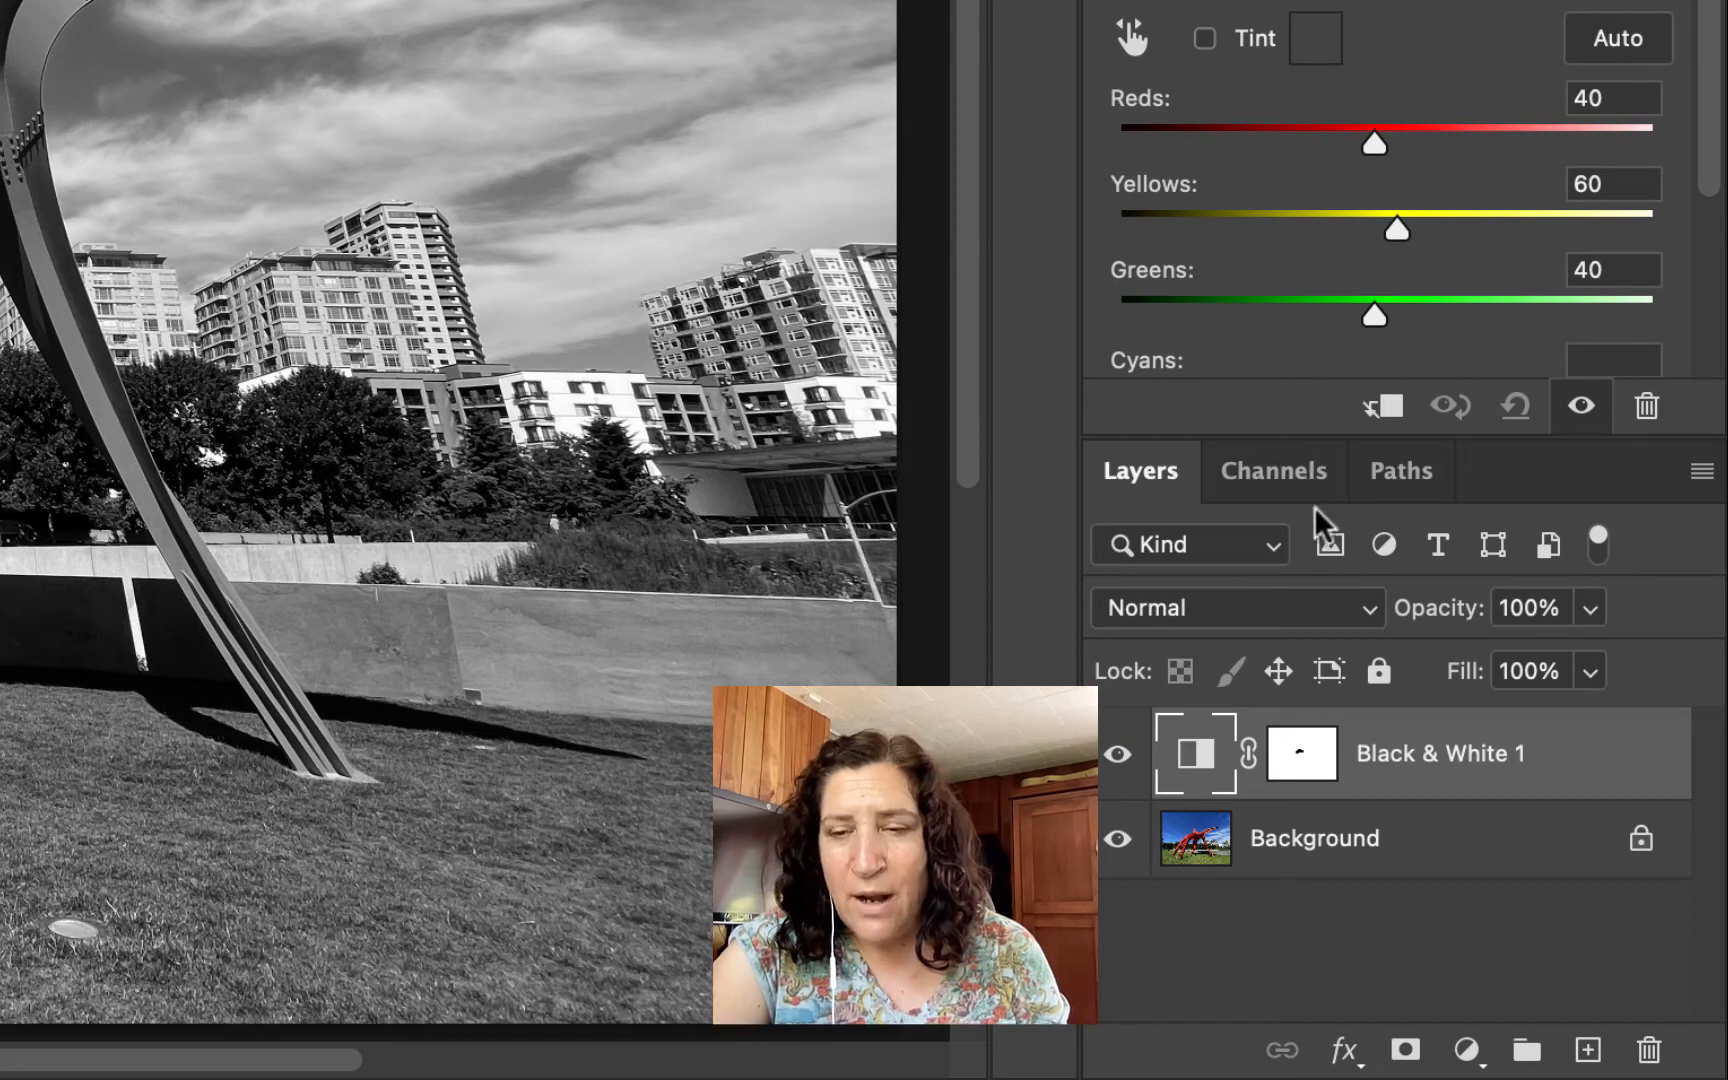
pyautogui.click(1302, 760)
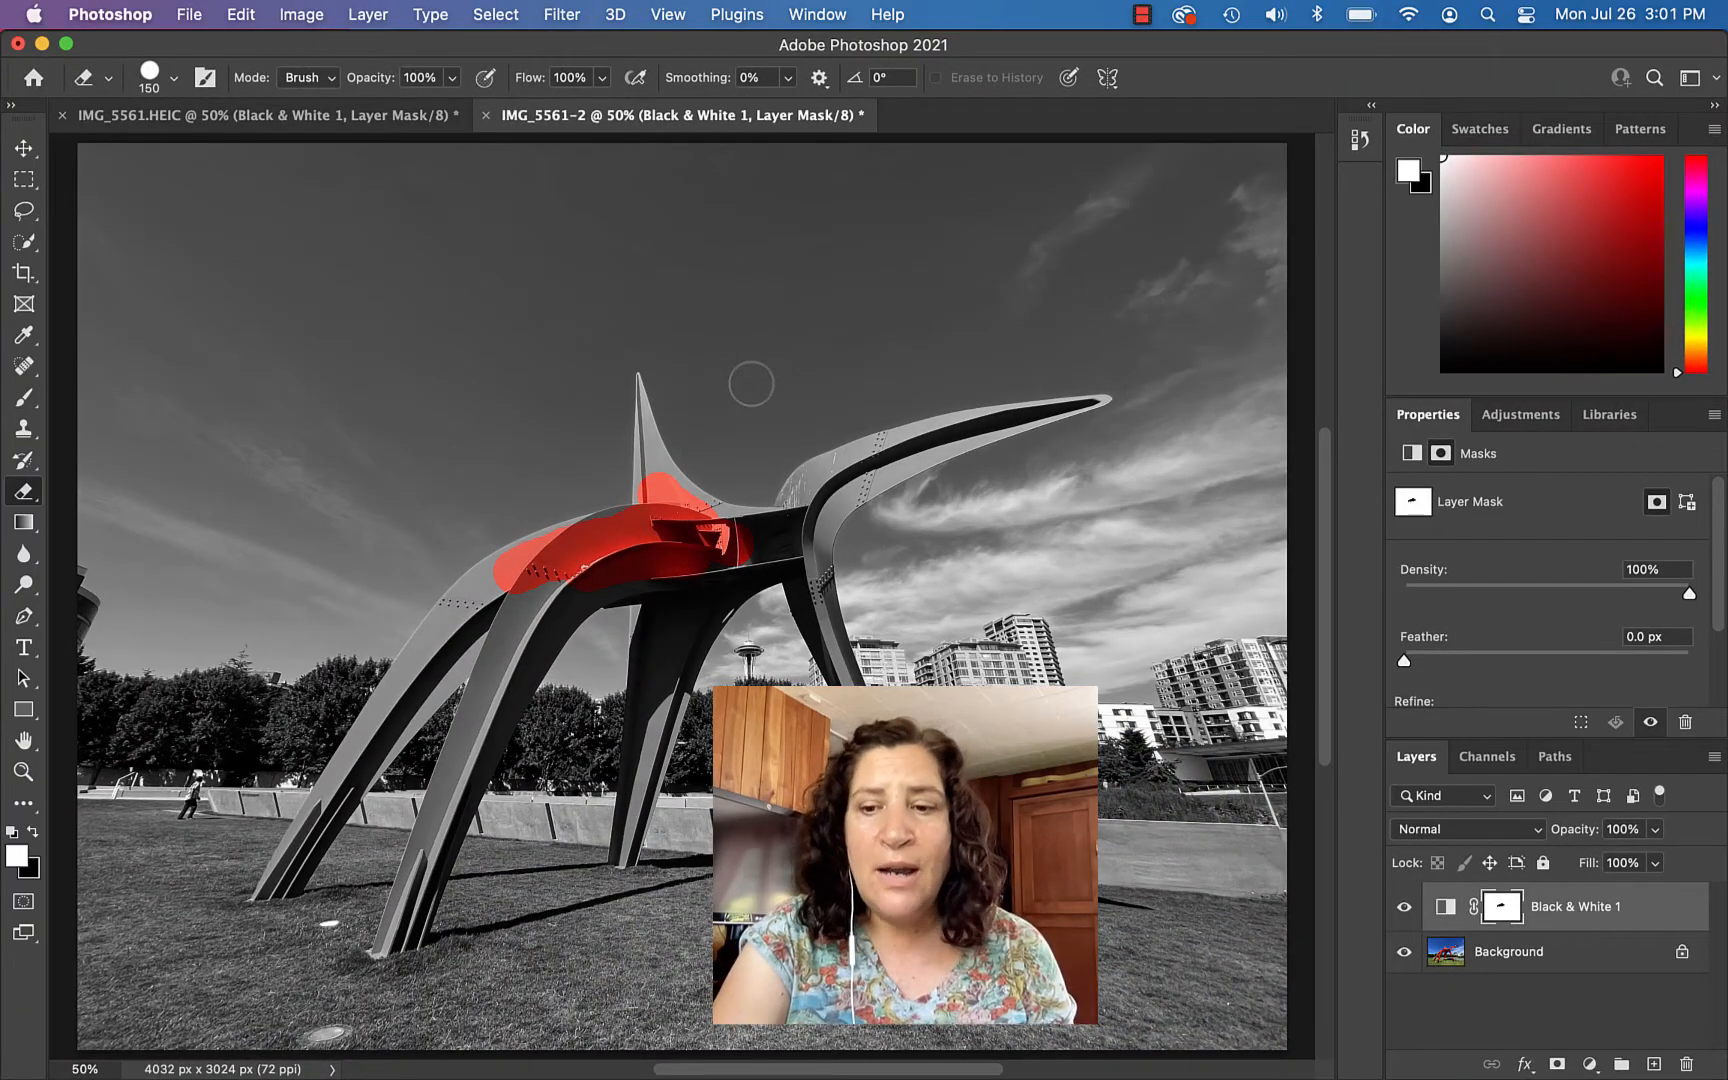
# - Enlarge the eraser brush to 600 px
pyautogui.press(']')
pyautogui.press(']')
pyautogui.press(']')
pyautogui.press(']')
pyautogui.press(']')
pyautogui.press(']')
pyautogui.press(']')
pyautogui.press(']')
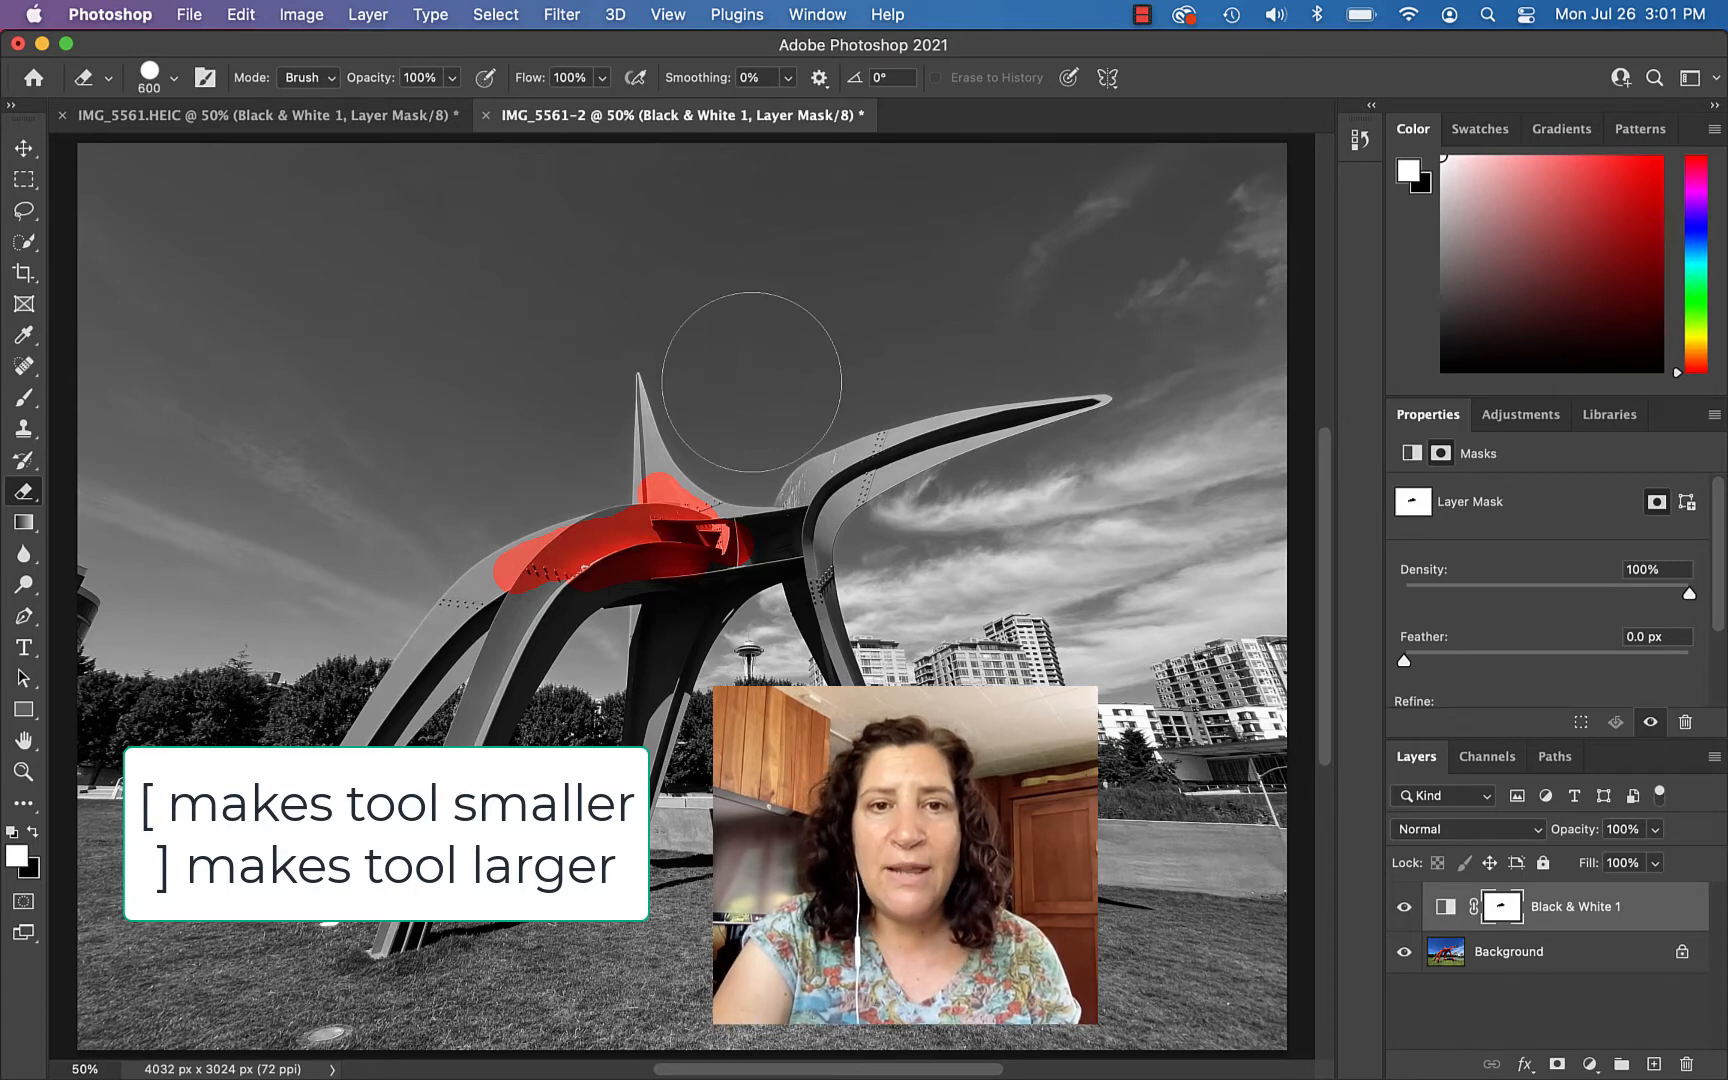
# - Shrink the eraser brush to 35 px
pyautogui.press('[')
pyautogui.press('[')
pyautogui.press('[')
pyautogui.press('[')
pyautogui.press('[')
pyautogui.press('[')
pyautogui.press('[')
pyautogui.press('[')
pyautogui.press('[')
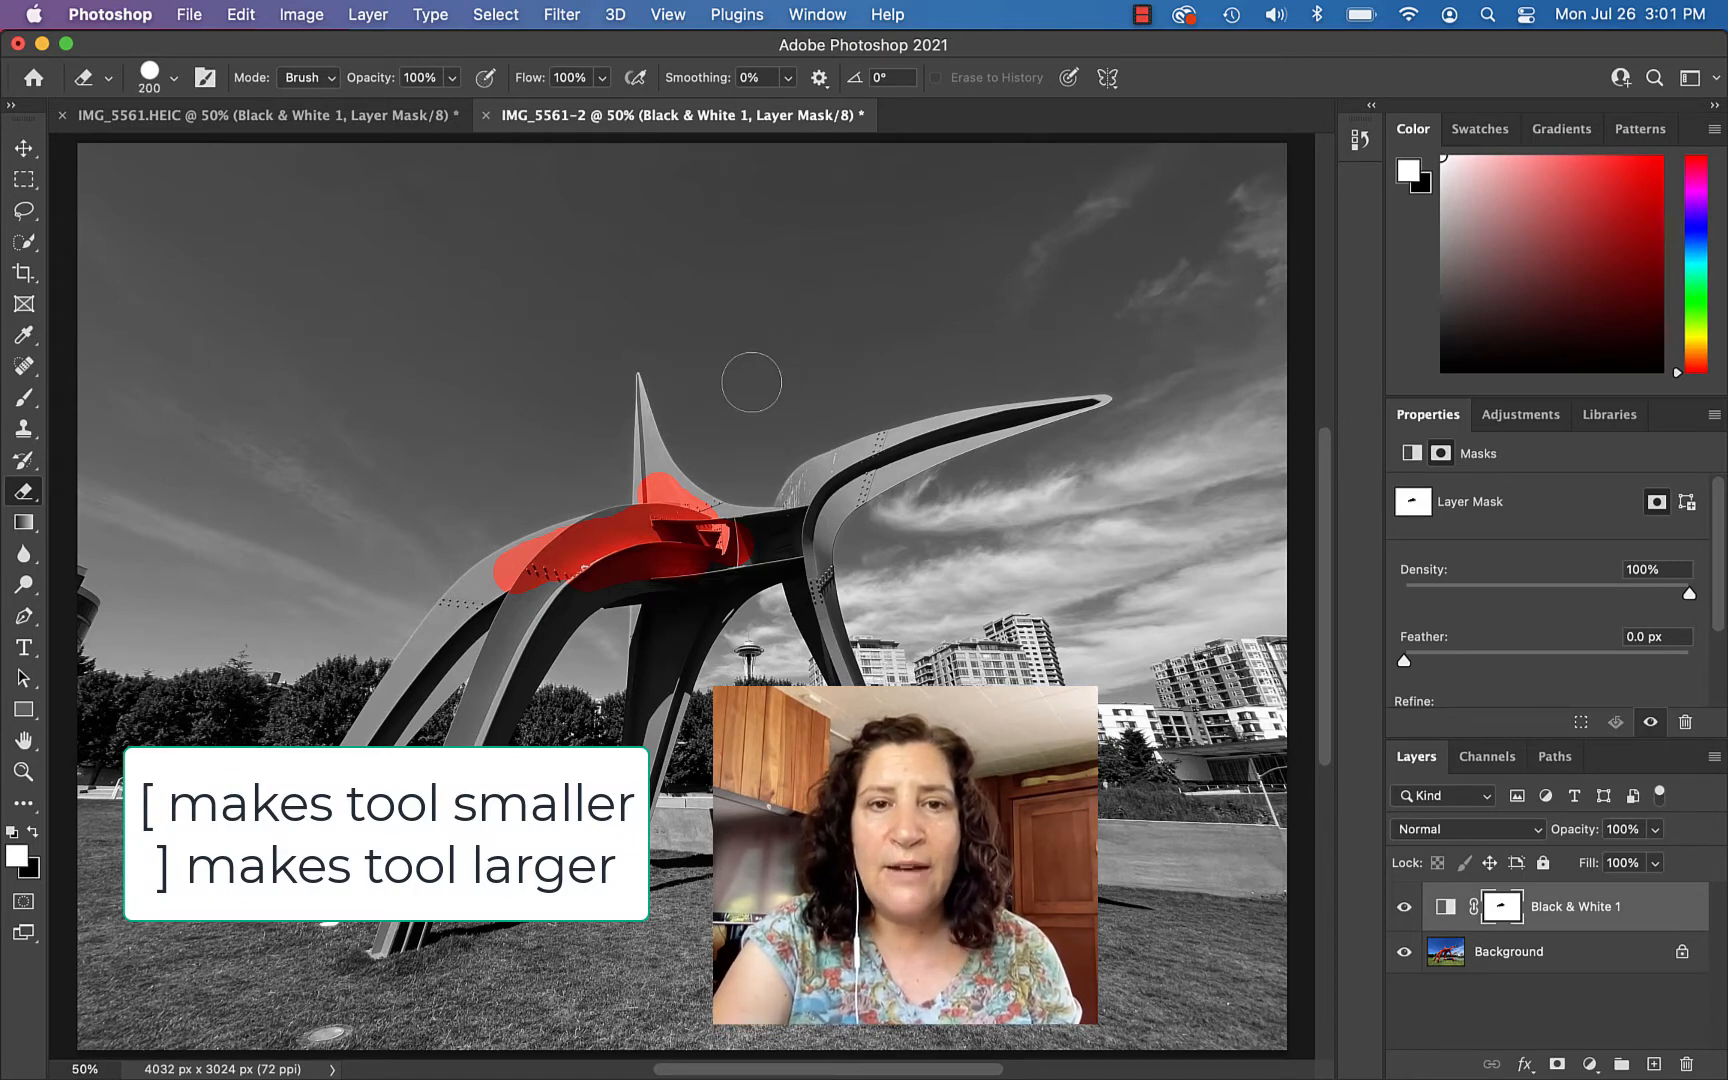
pyautogui.press('[')
pyautogui.press('[')
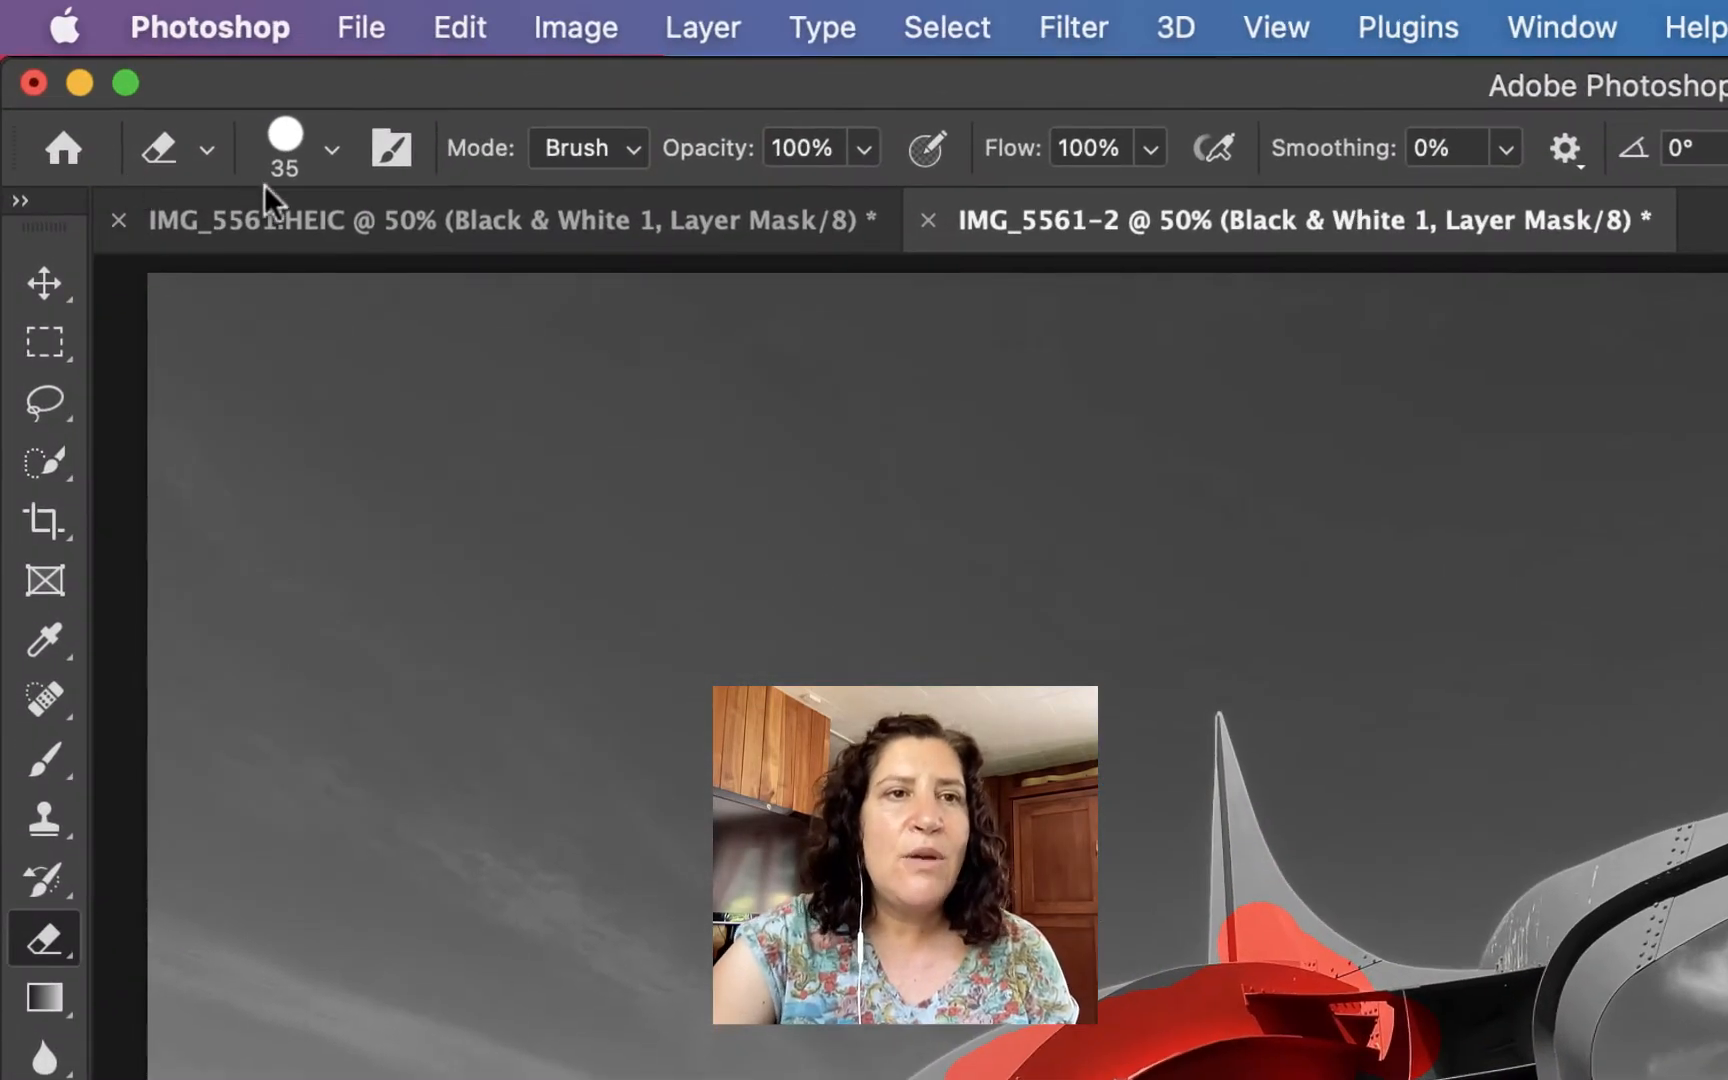
# - Set the eraser brush to 23 px with 100% hardness
pyautogui.click(330, 150)
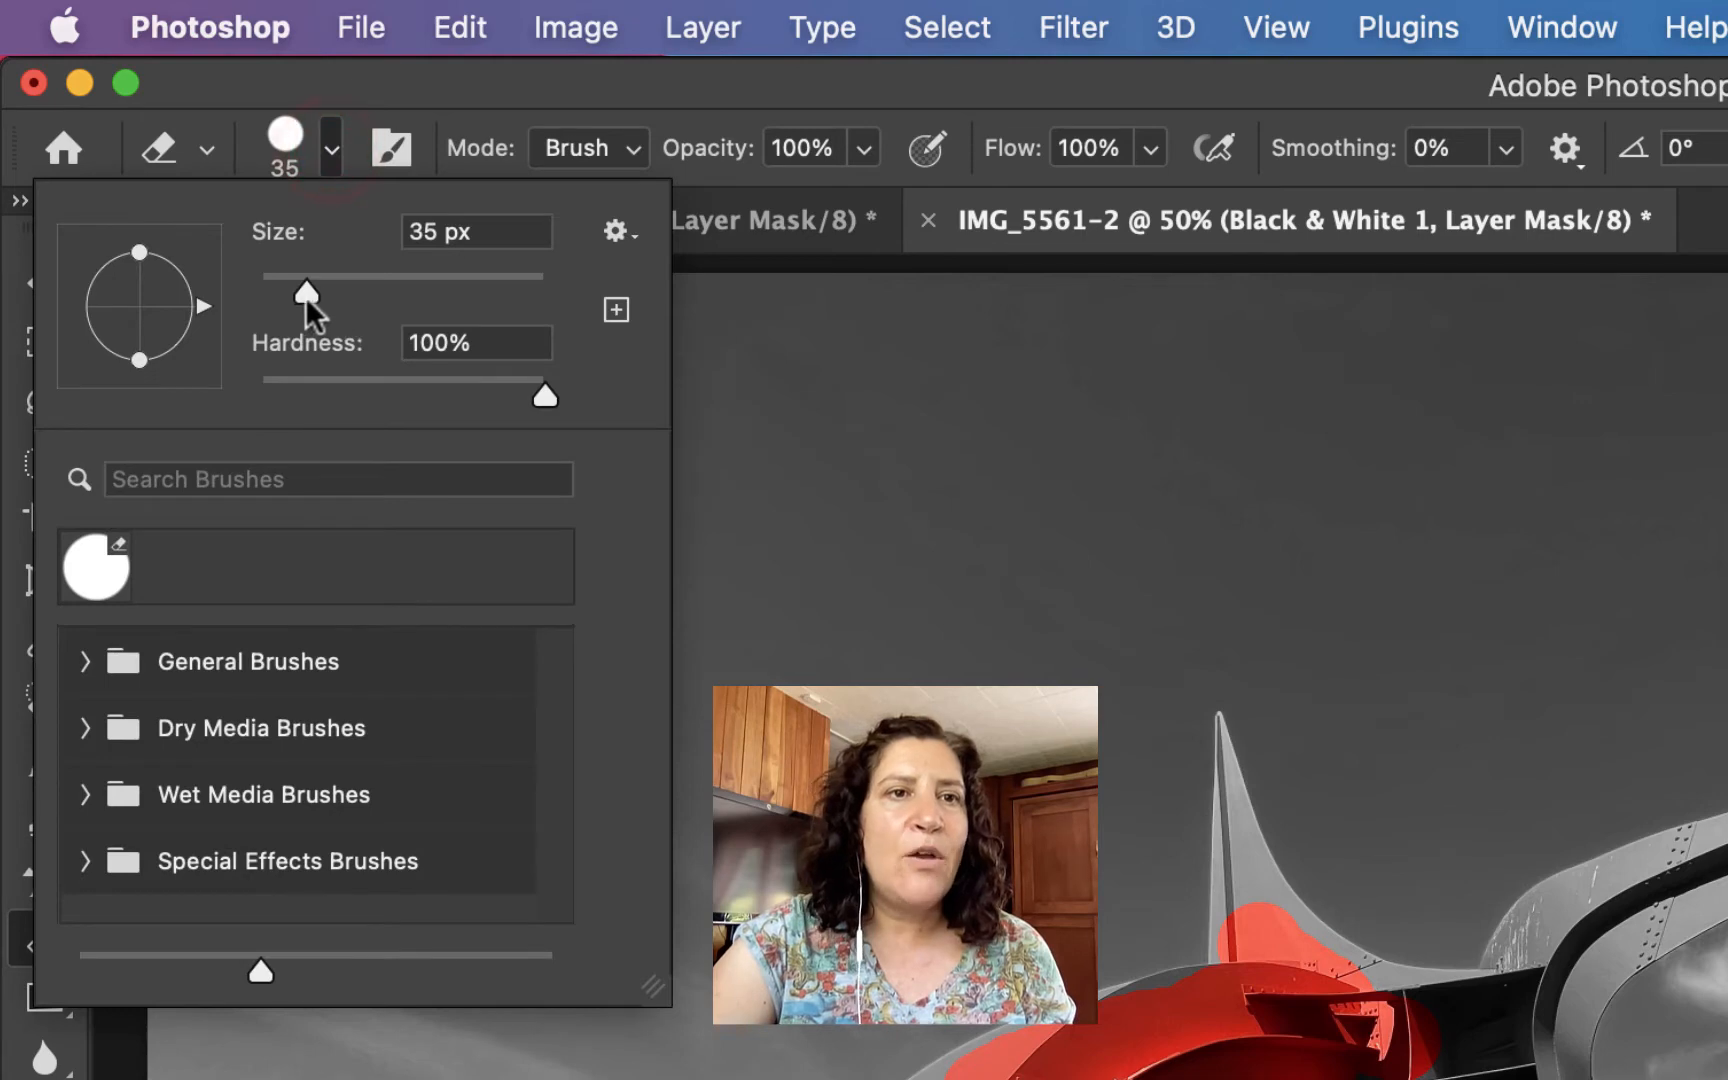
pyautogui.moveTo(305, 296)
pyautogui.mouseDown()
pyautogui.moveTo(335, 298)
pyautogui.moveTo(289, 298)
pyautogui.mouseUp()
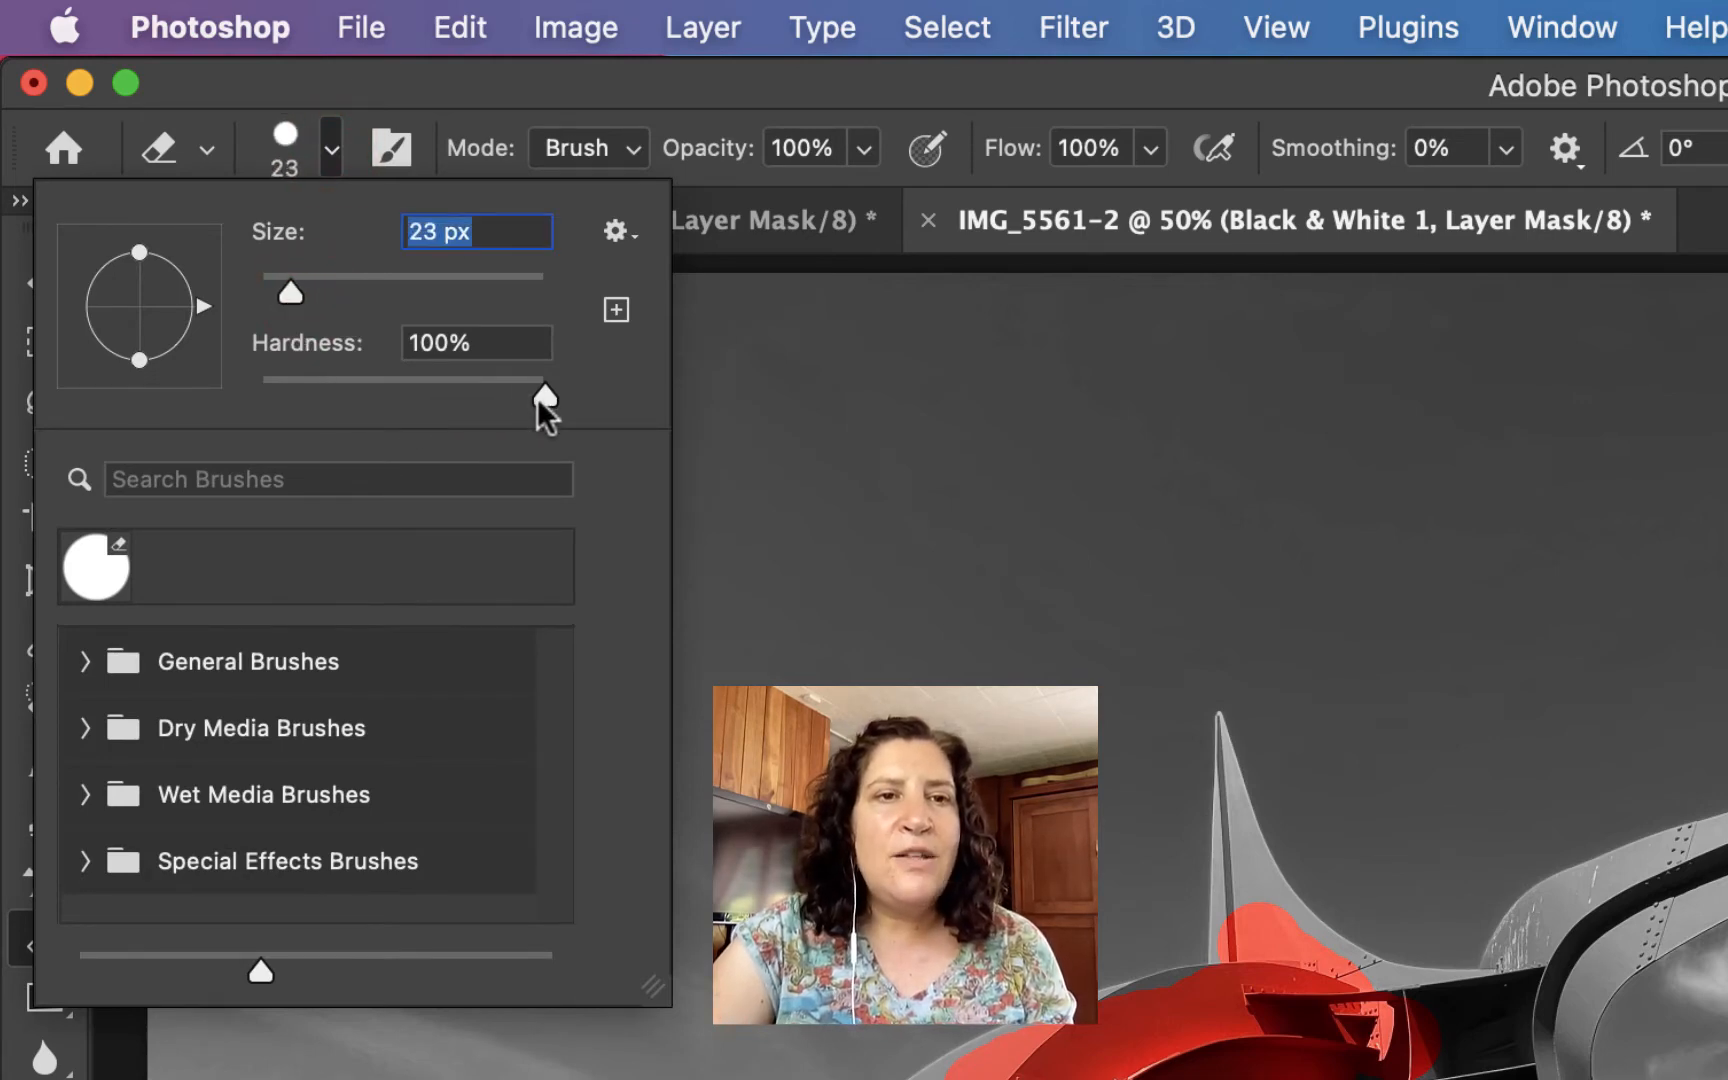
pyautogui.moveTo(541, 397)
pyautogui.mouseDown()
pyautogui.moveTo(493, 410)
pyautogui.moveTo(558, 423)
pyautogui.mouseUp()
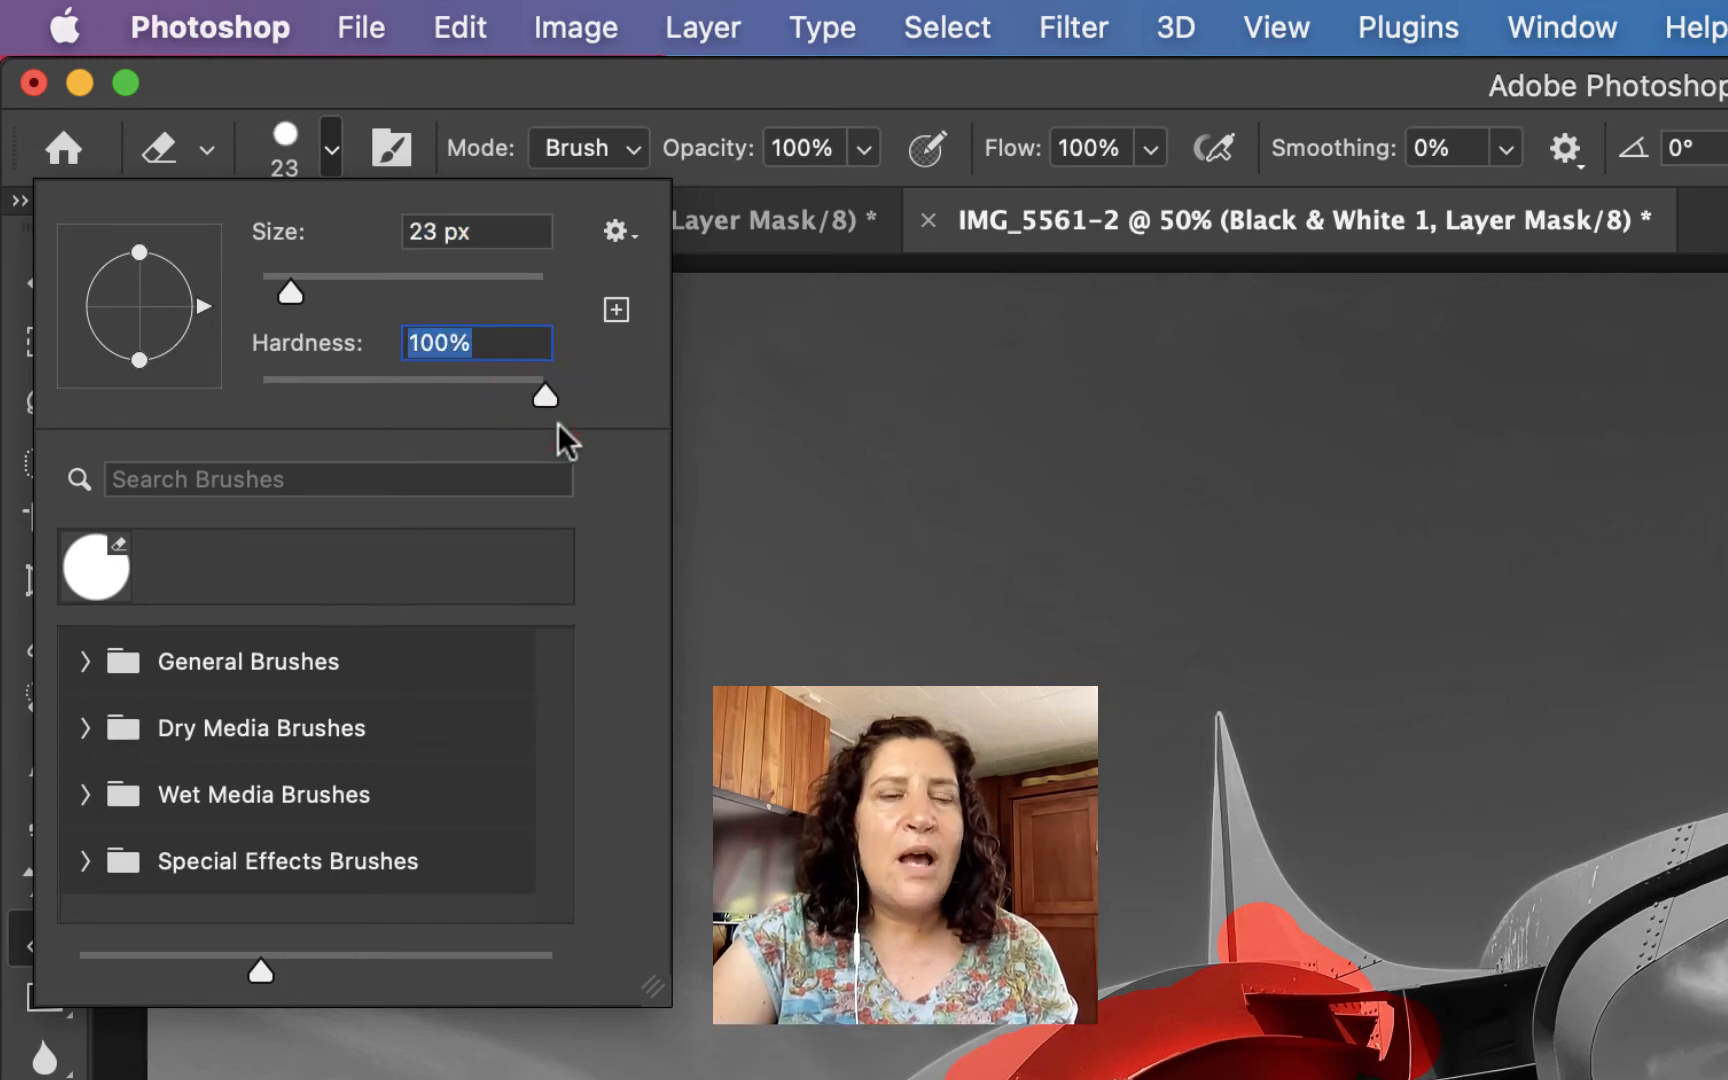
pyautogui.press('Return')
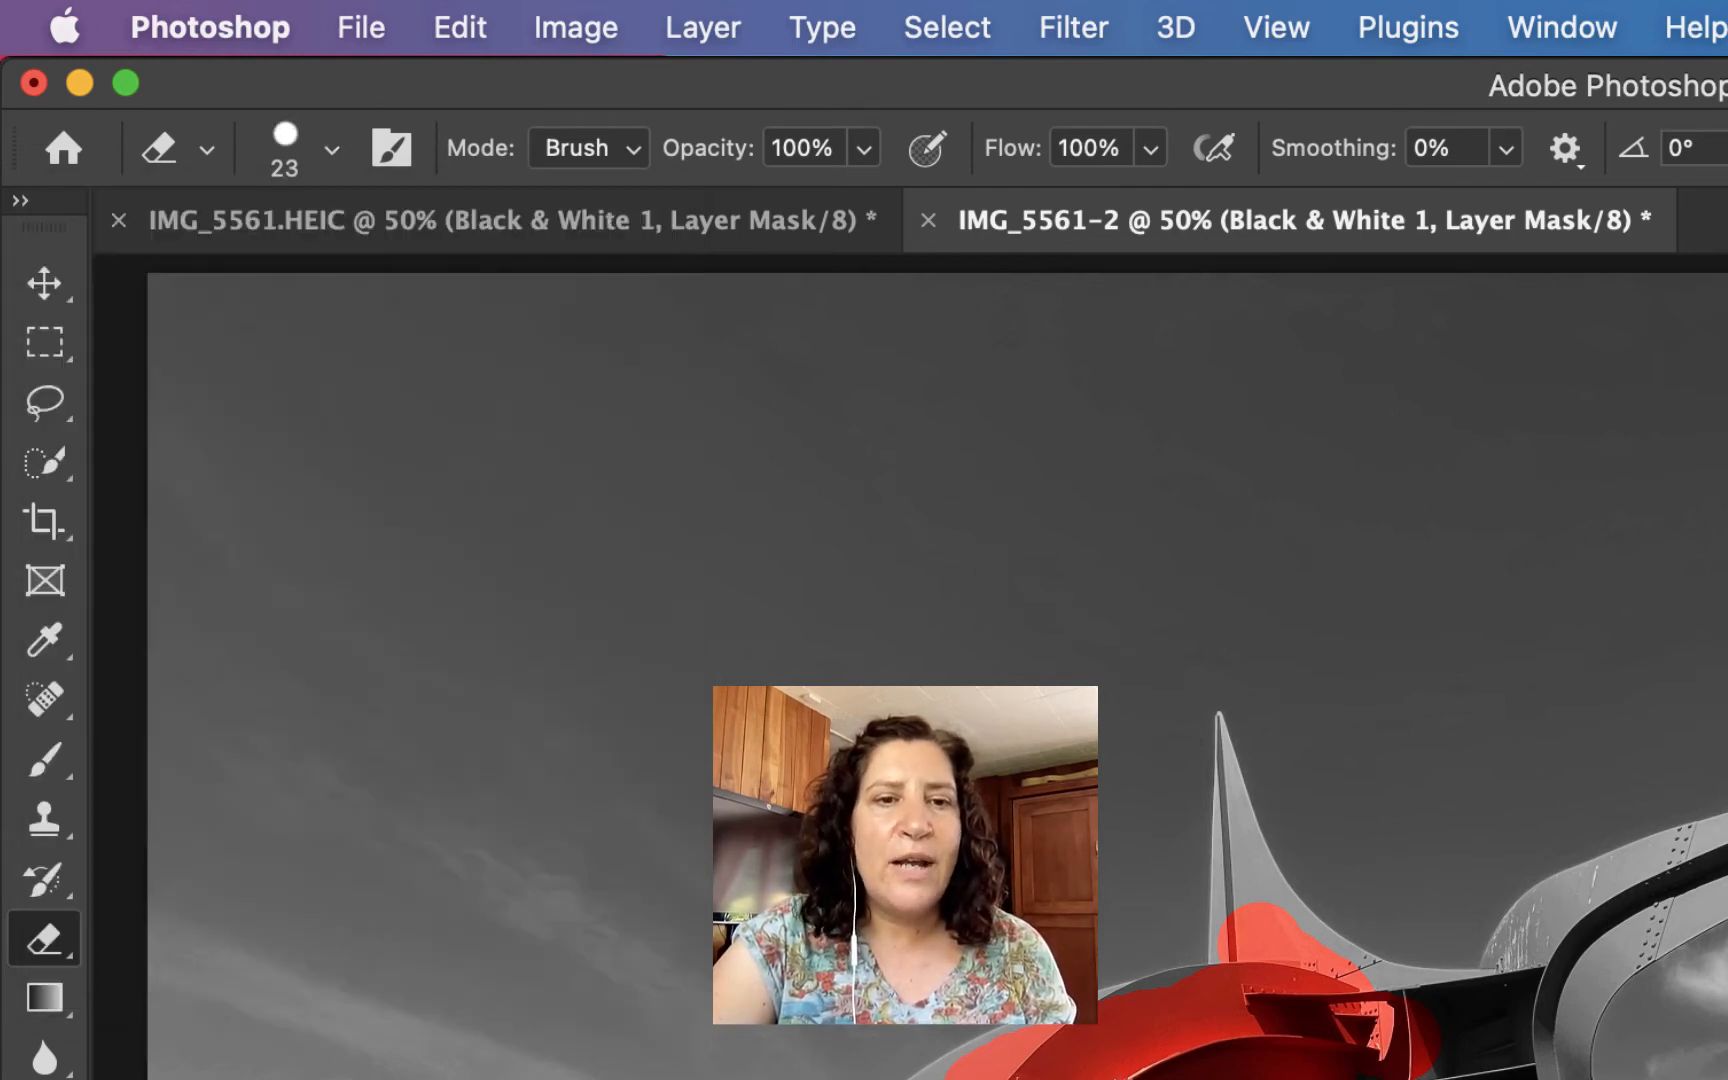
# - Soften the eraser brush to 0% hardness for close-up work along the sculpture's edges
pyautogui.press('super+plus')
pyautogui.press('super+plus')
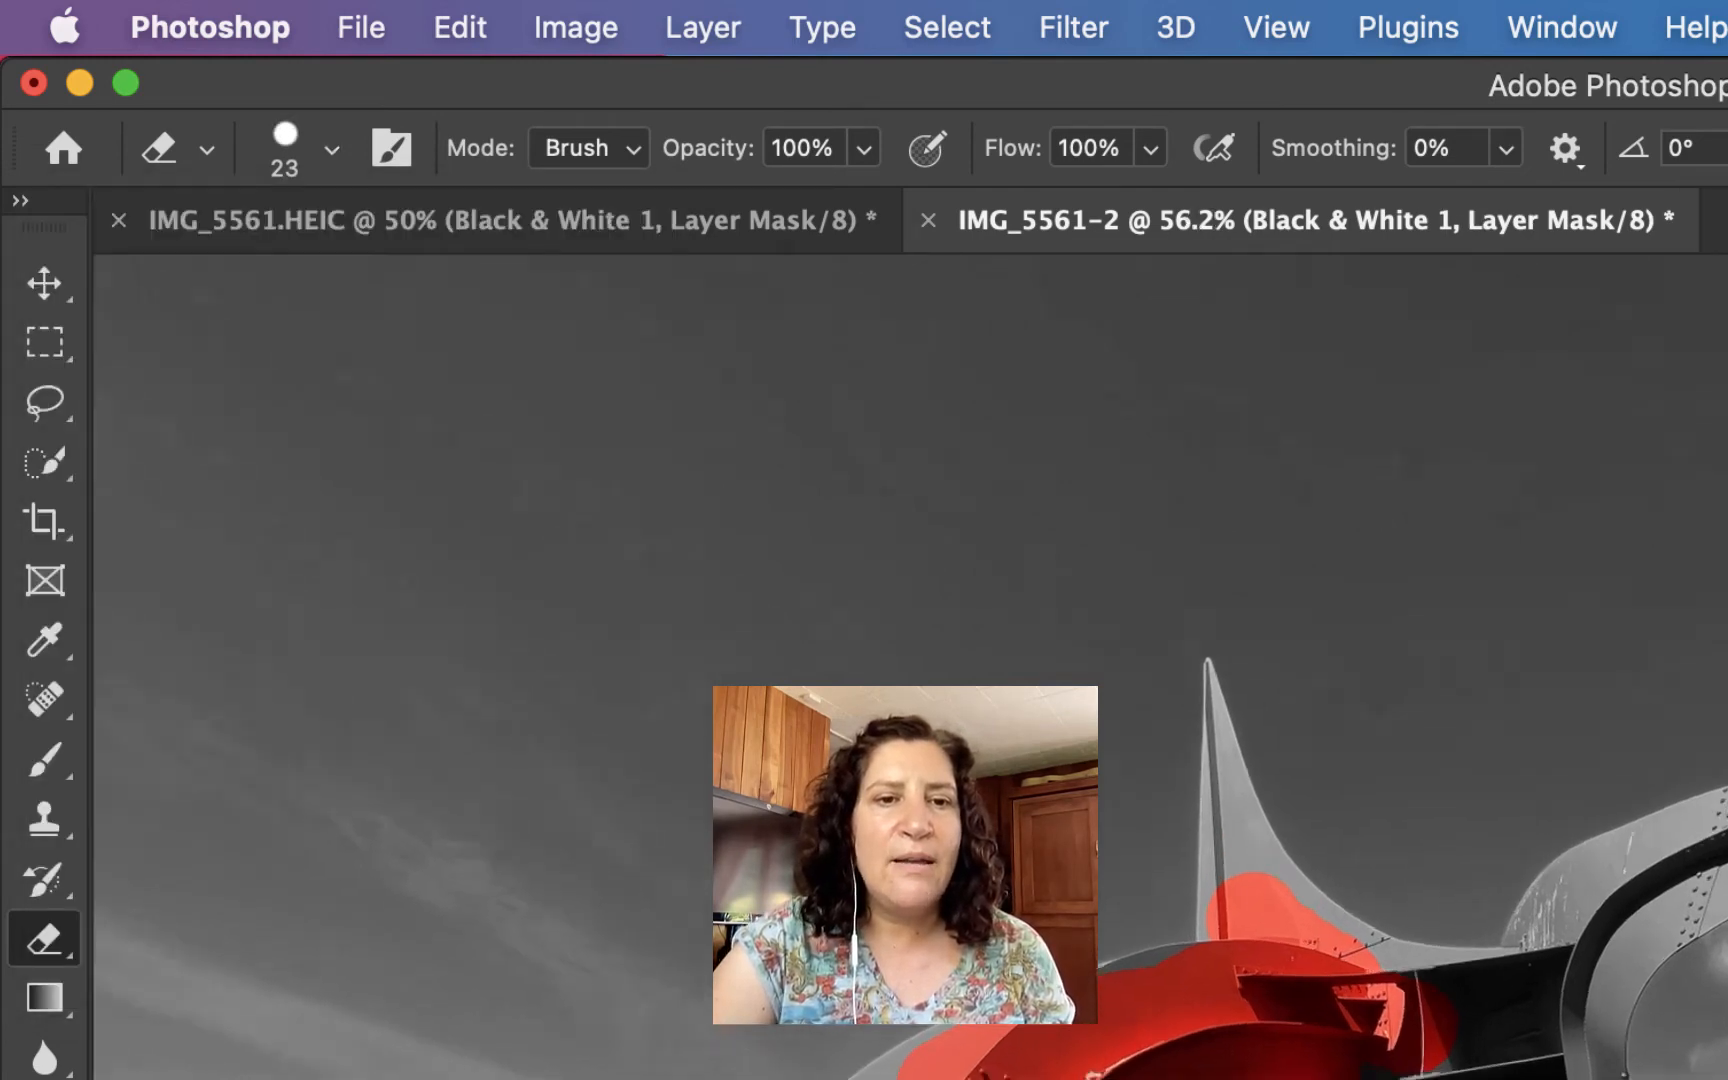
pyautogui.scroll(3, 1292, 1079)
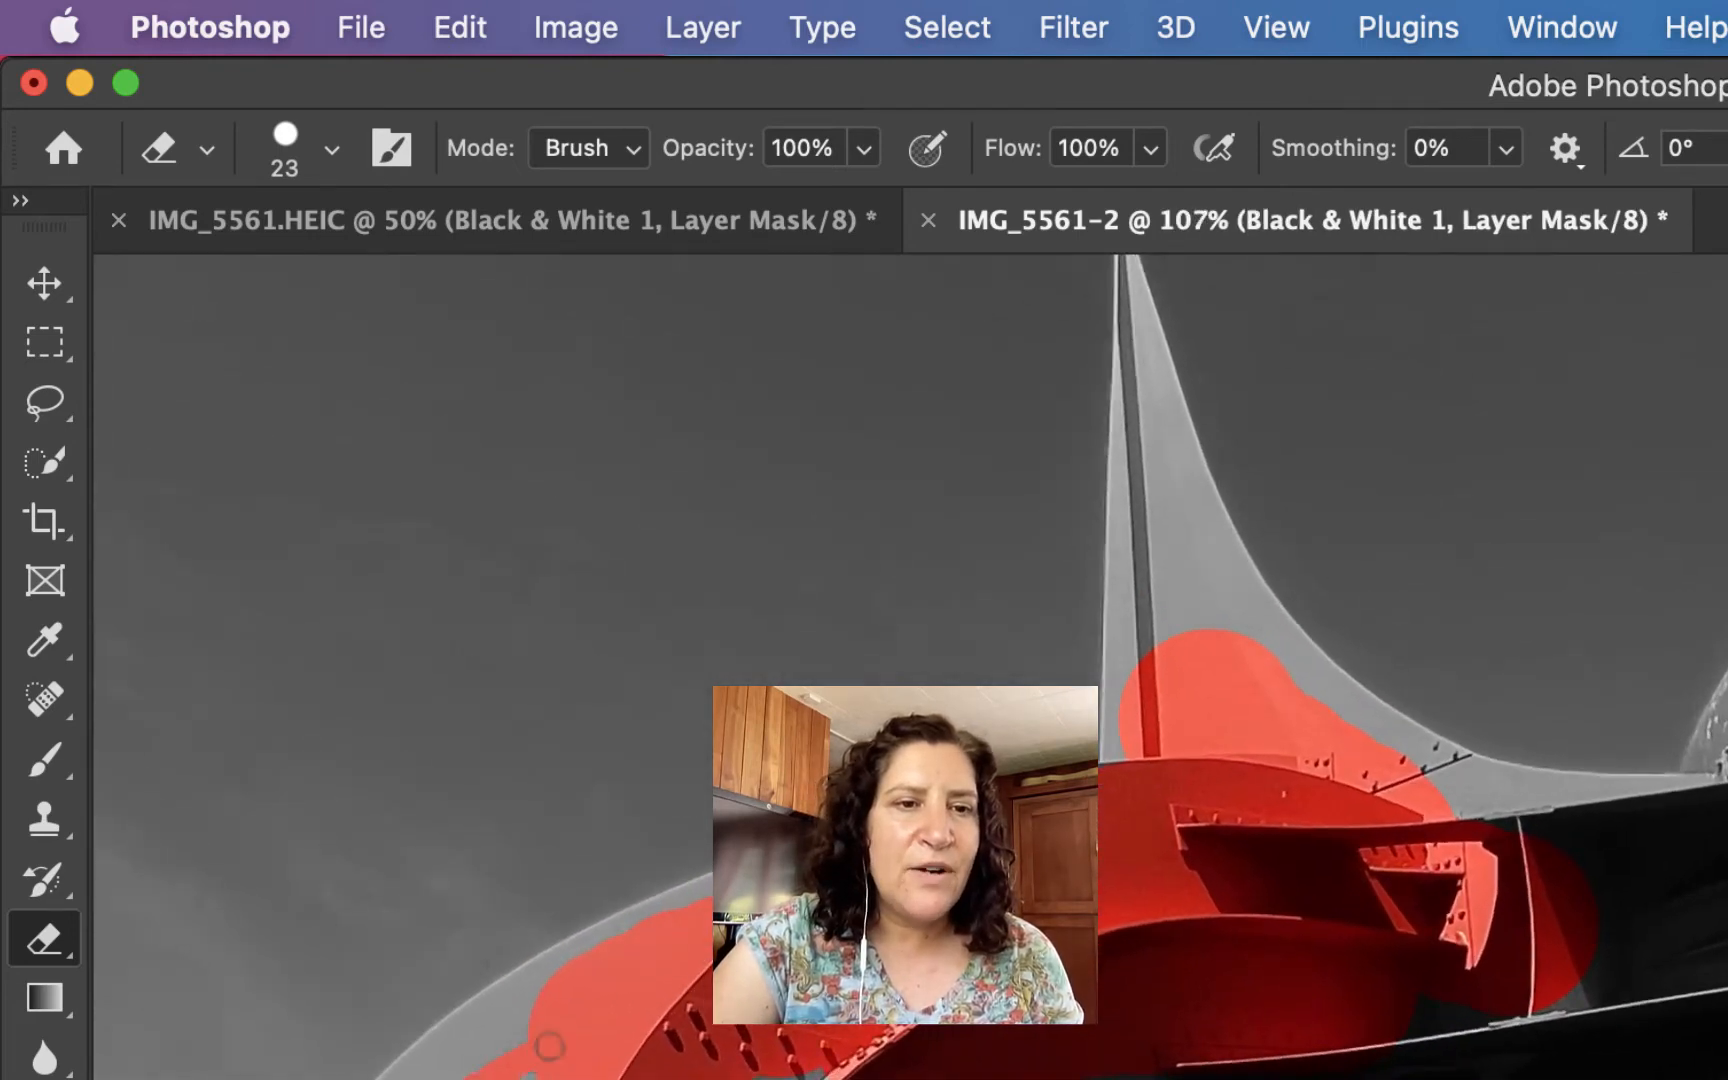
pyautogui.click(330, 149)
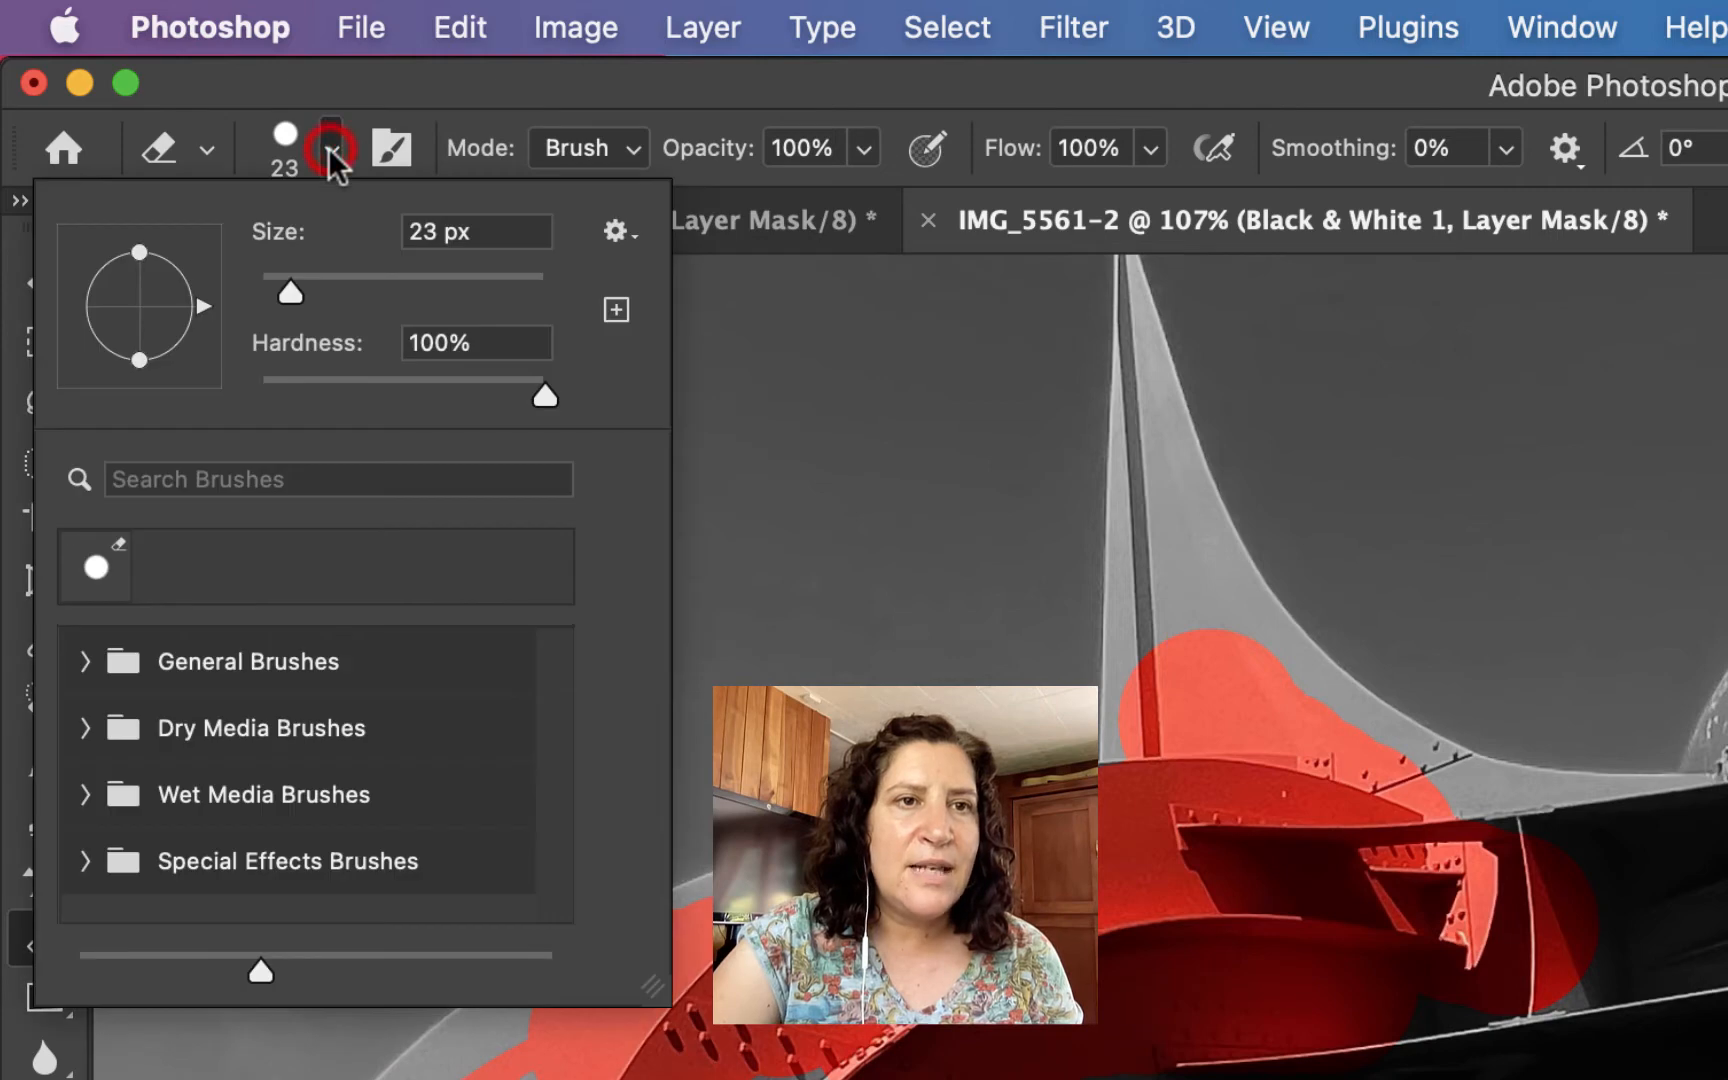
pyautogui.moveTo(539, 397); pyautogui.dragTo(250, 397)
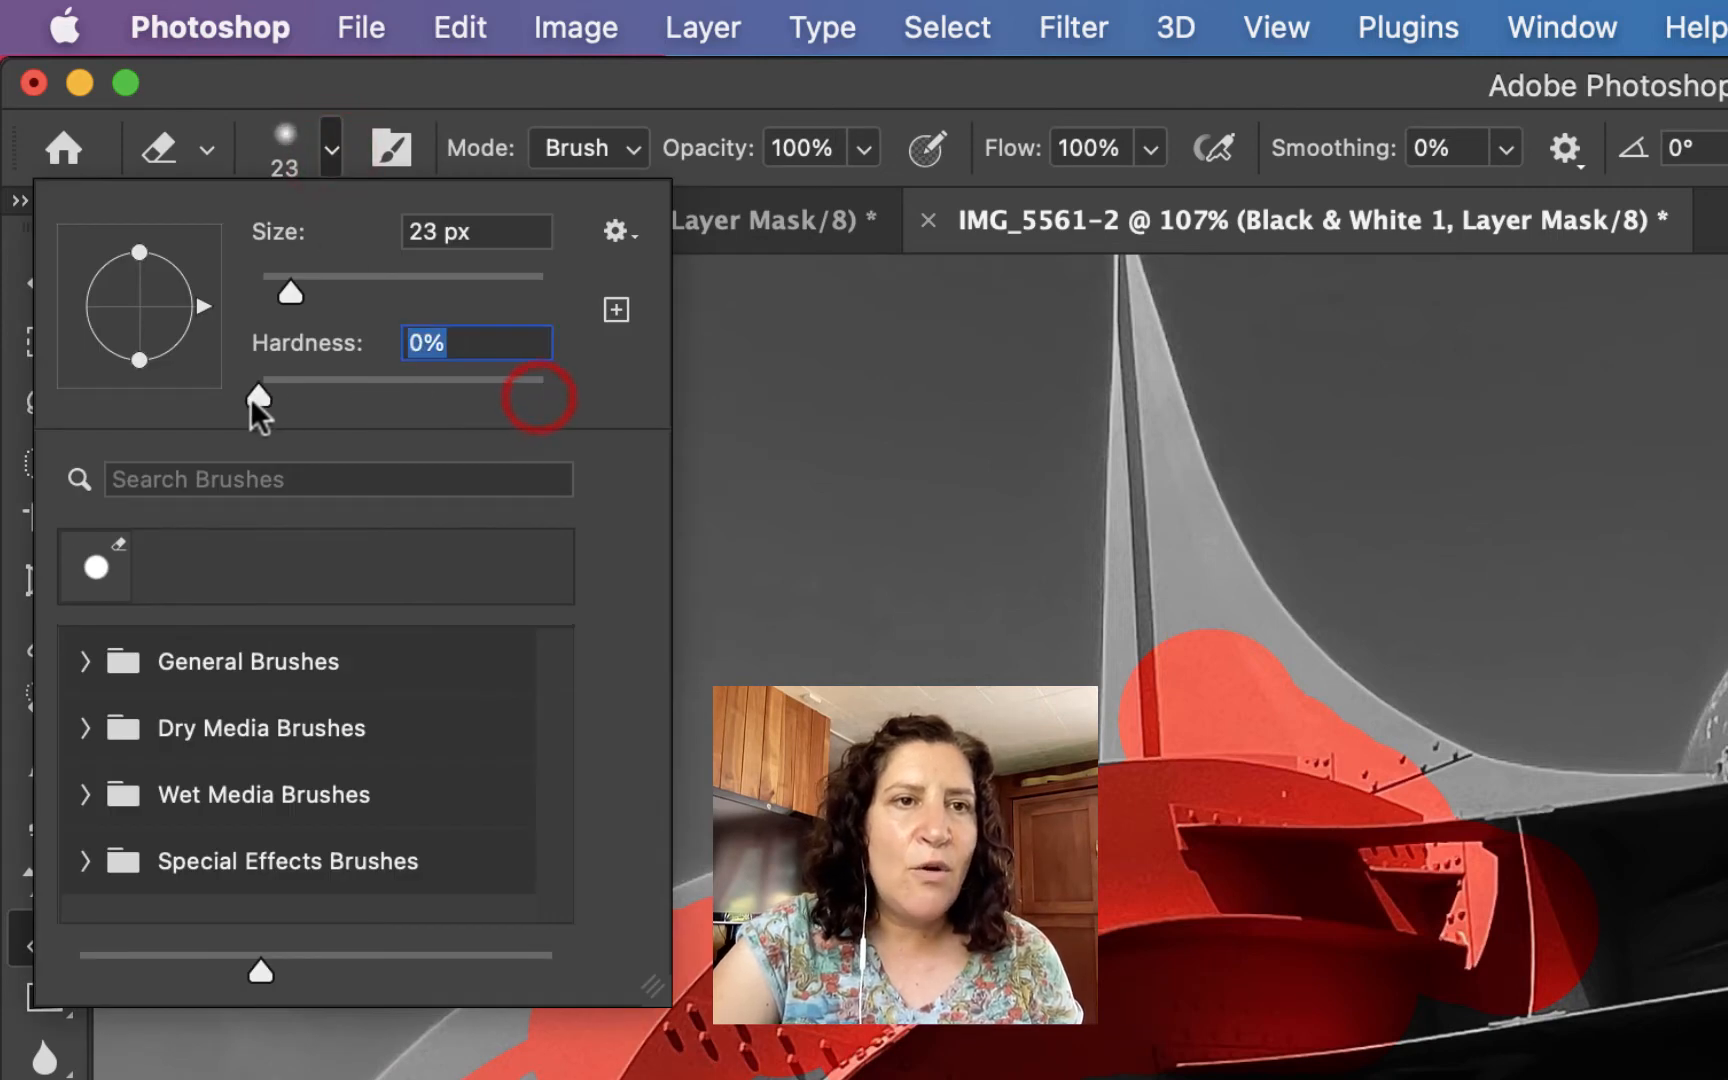
pyautogui.press('Return')
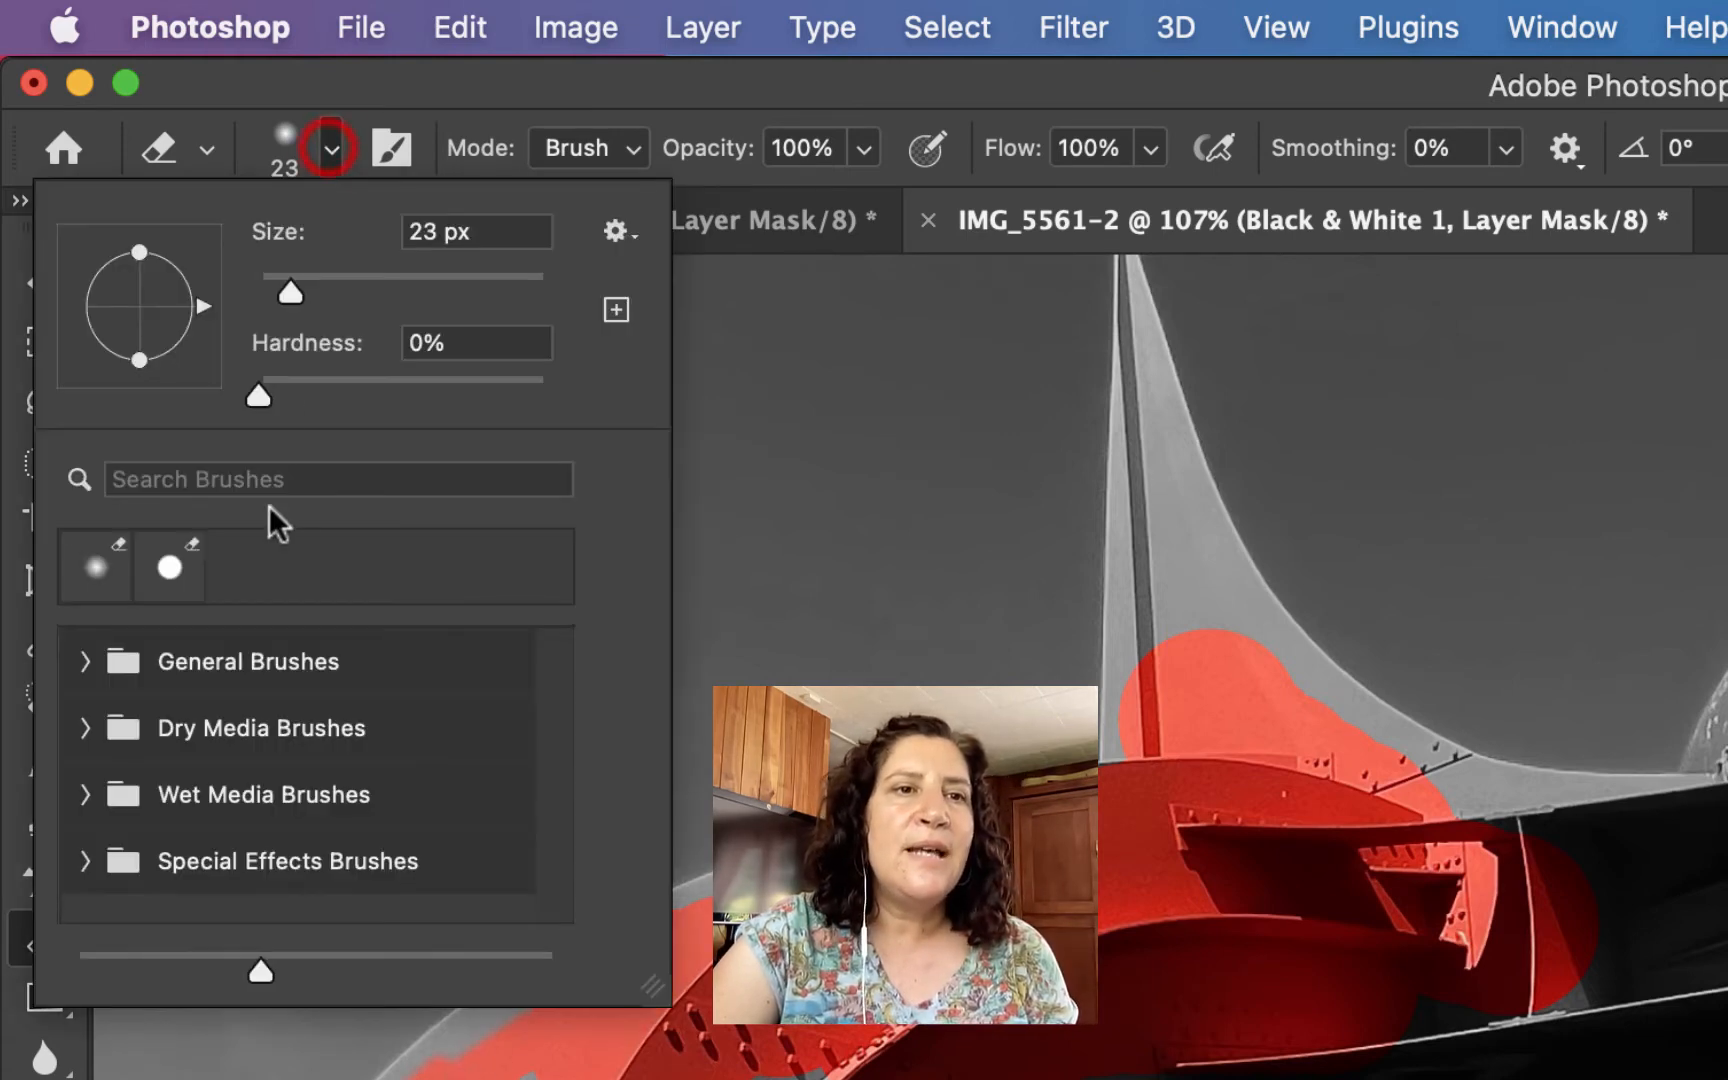
# - Set the eraser hardness to 72% and erase the mask along the upper edge of the sculpture's curved leg
pyautogui.moveTo(258, 398); pyautogui.dragTo(460, 423)
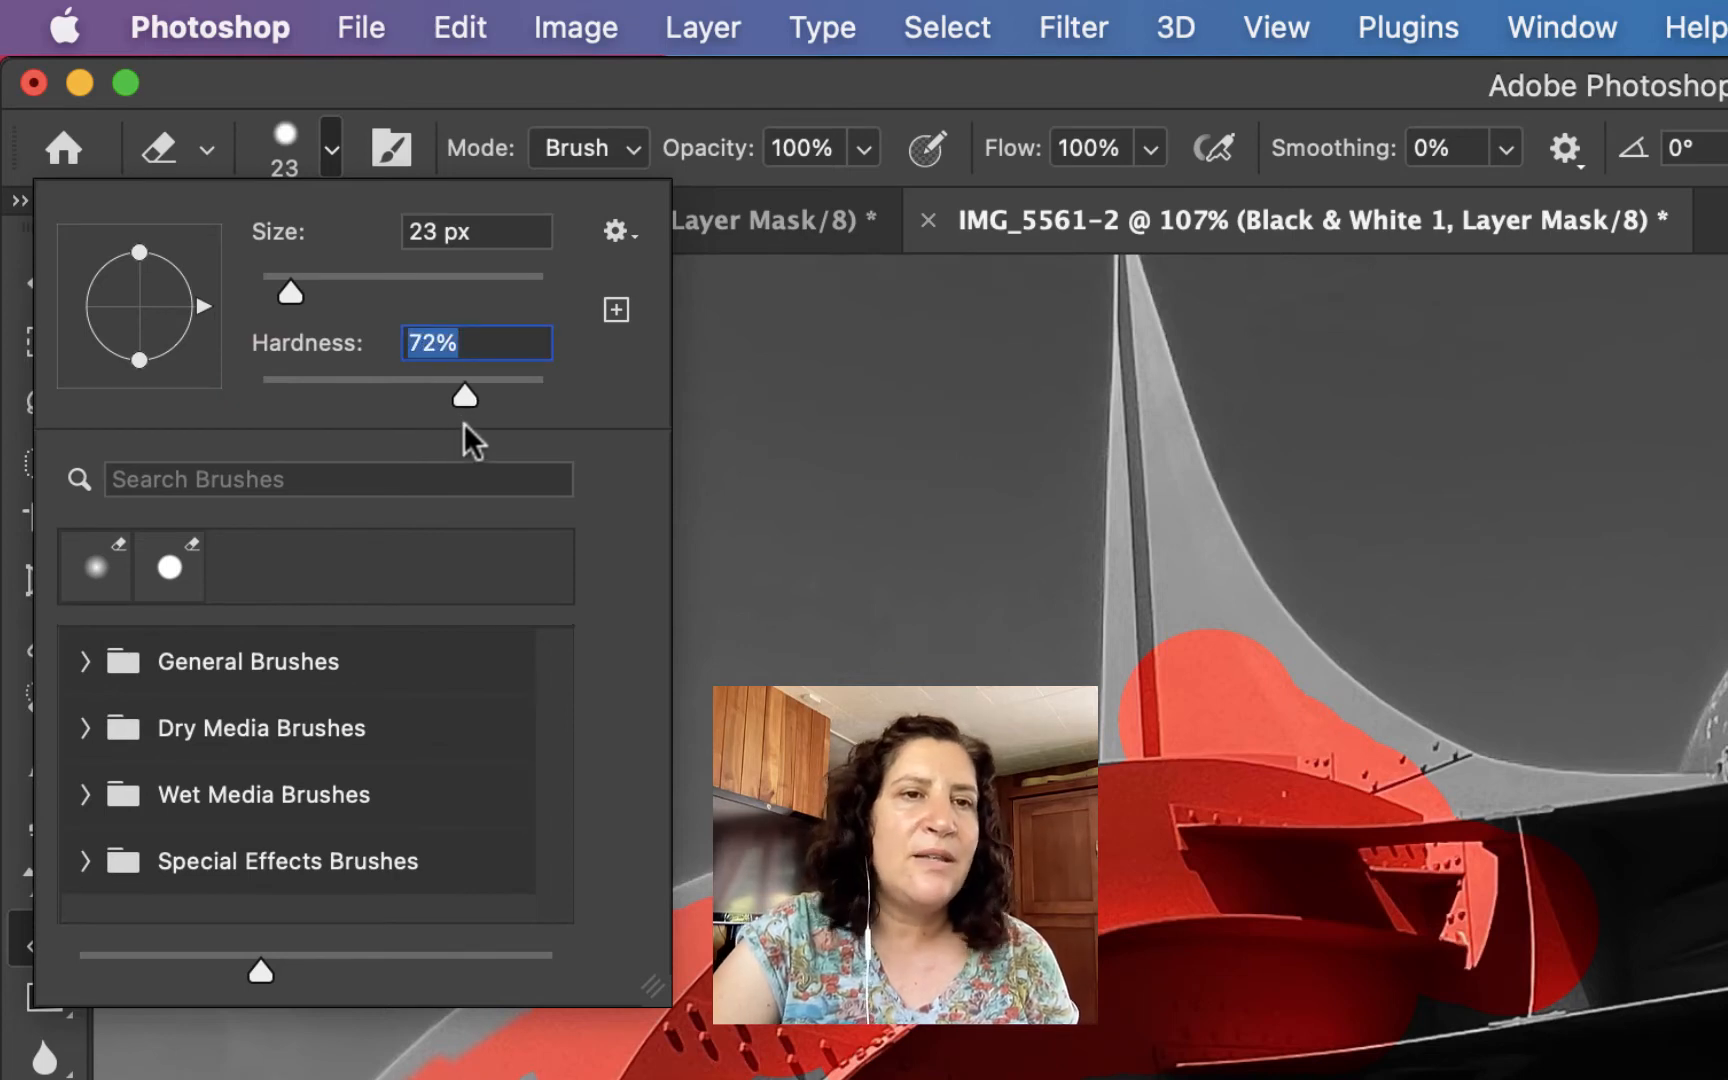
pyautogui.press('Return')
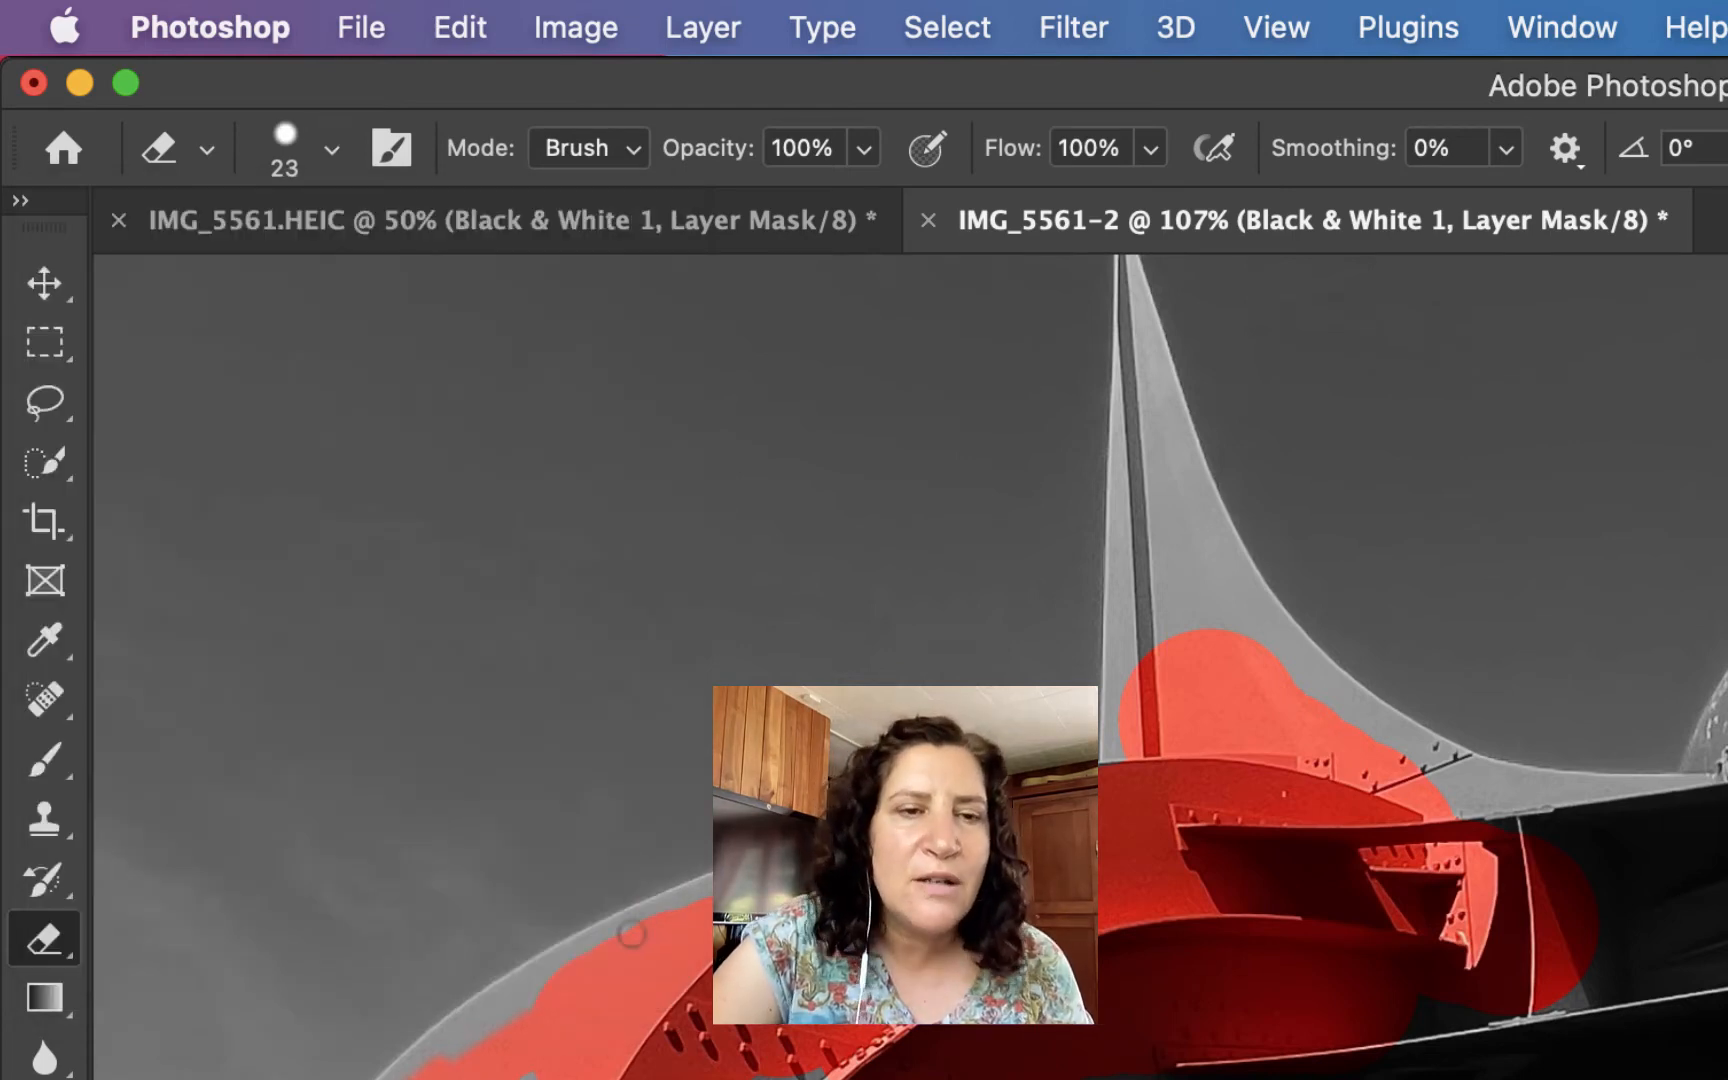
pyautogui.click(463, 1026)
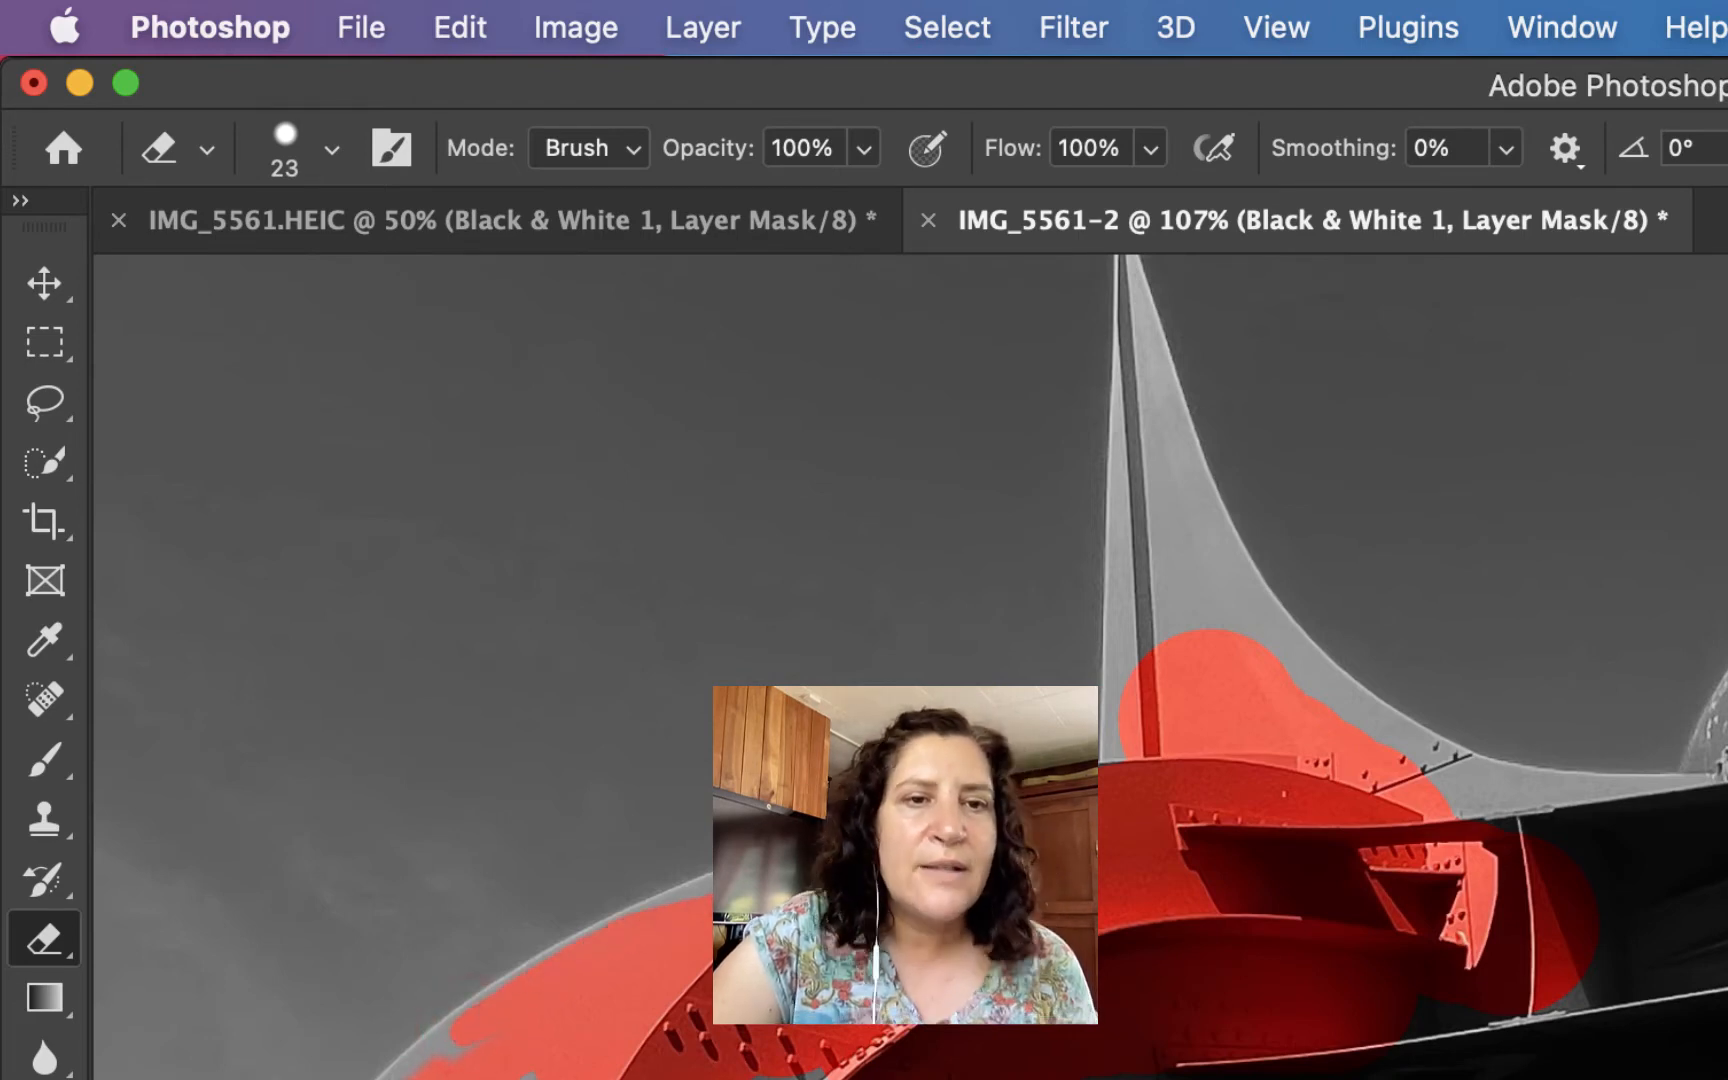
# - Enlarge the eraser brush to 200 px and erase the mask over the remaining gray area of the curved leg
pyautogui.press(']')
pyautogui.press(']')
pyautogui.press(']')
pyautogui.press(']')
pyautogui.press(']')
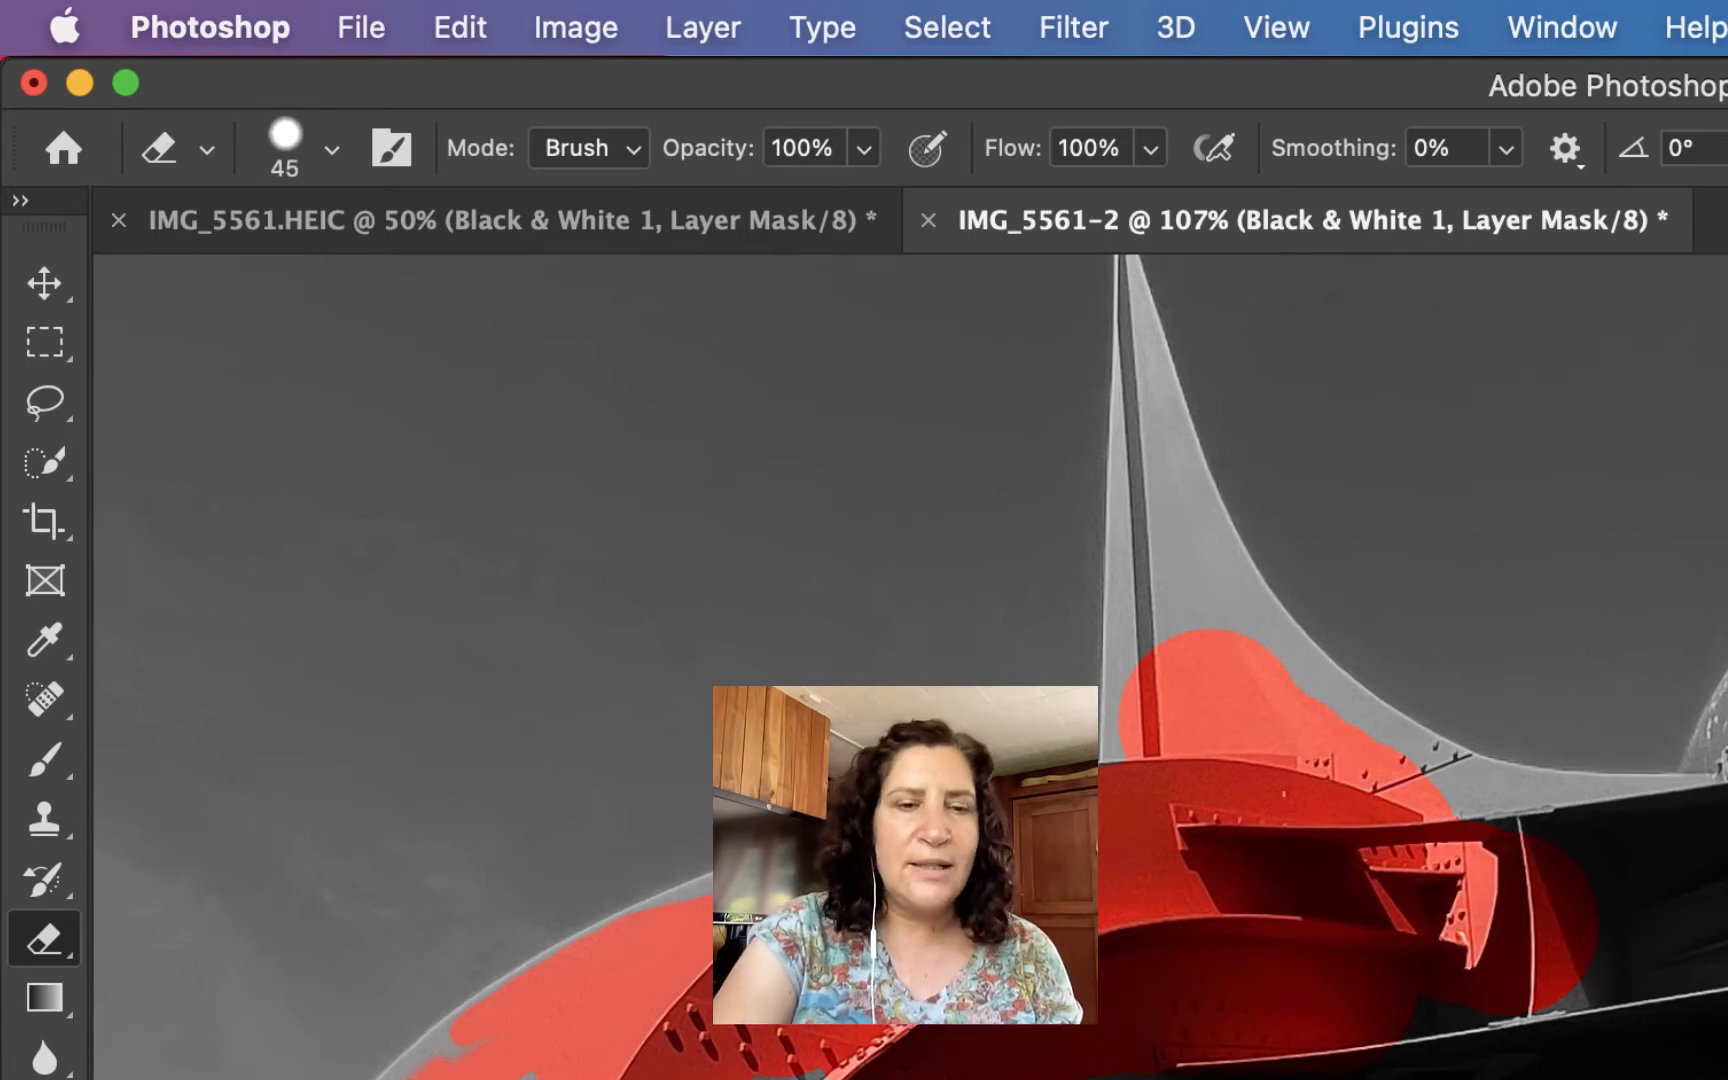
pyautogui.press(']')
pyautogui.press(']')
pyautogui.press(']')
pyautogui.press(']')
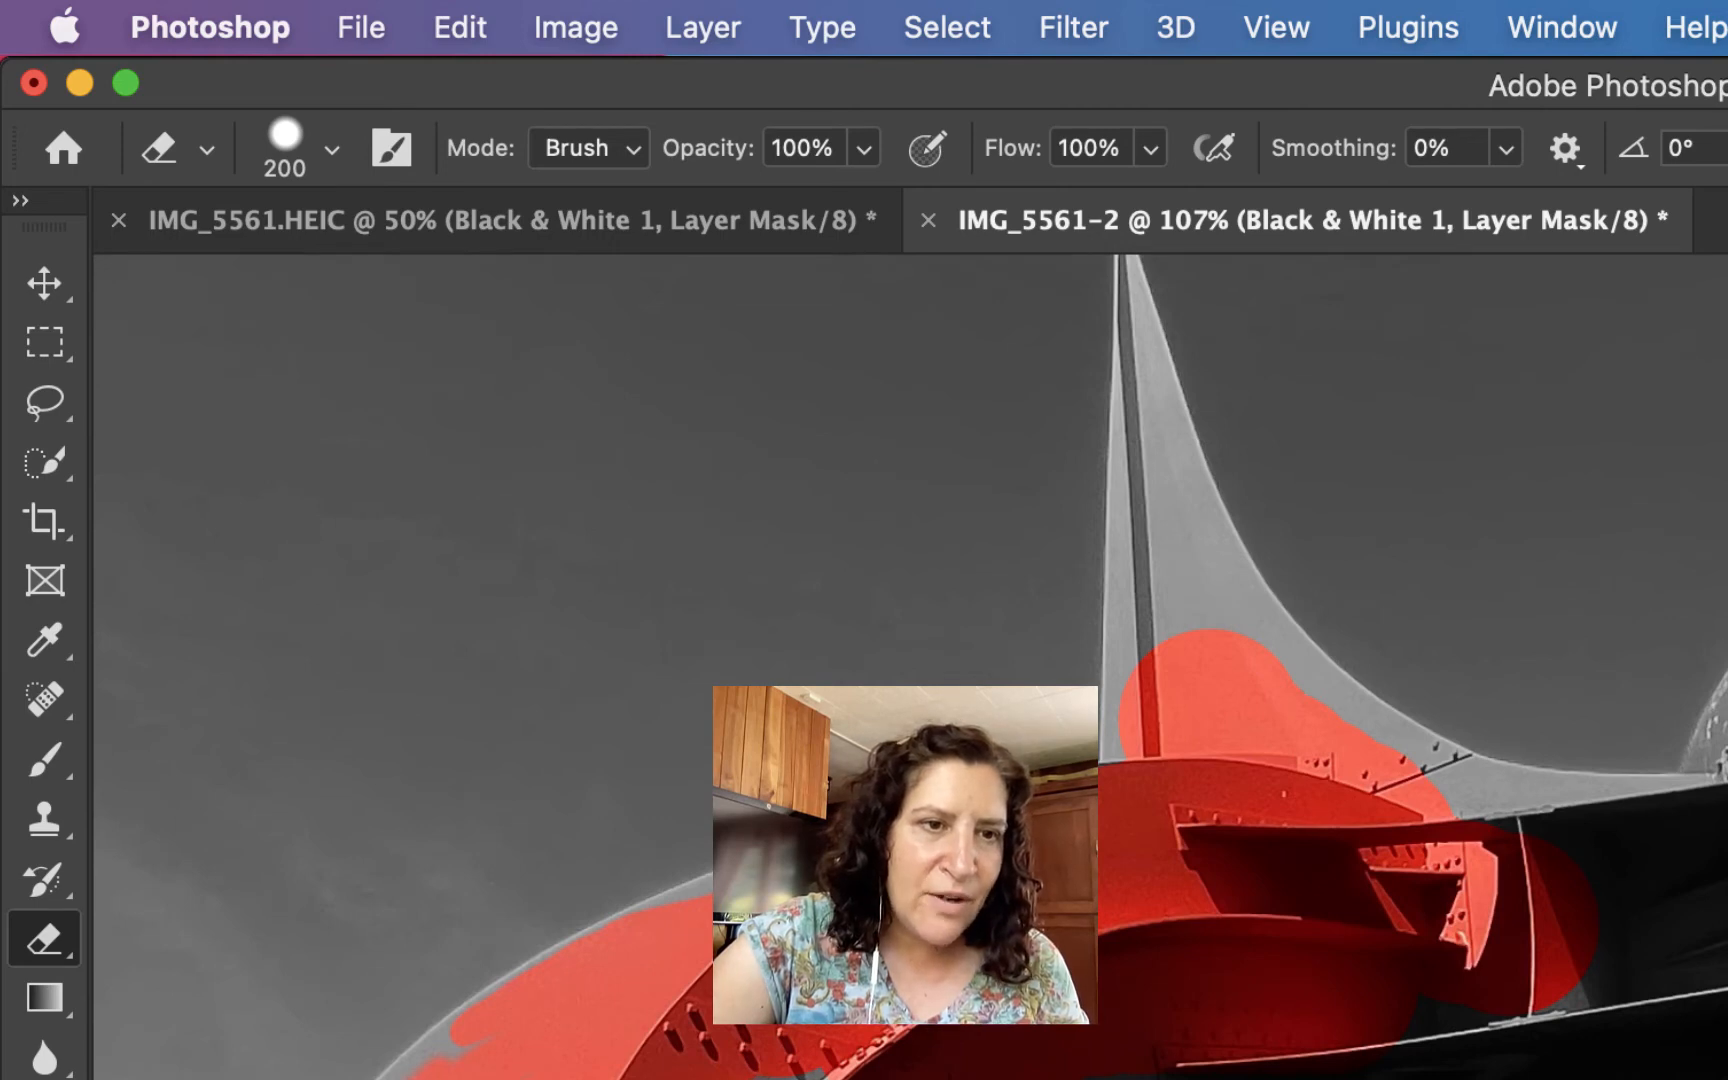
pyautogui.moveTo(487, 1079); pyautogui.dragTo(630, 1079)
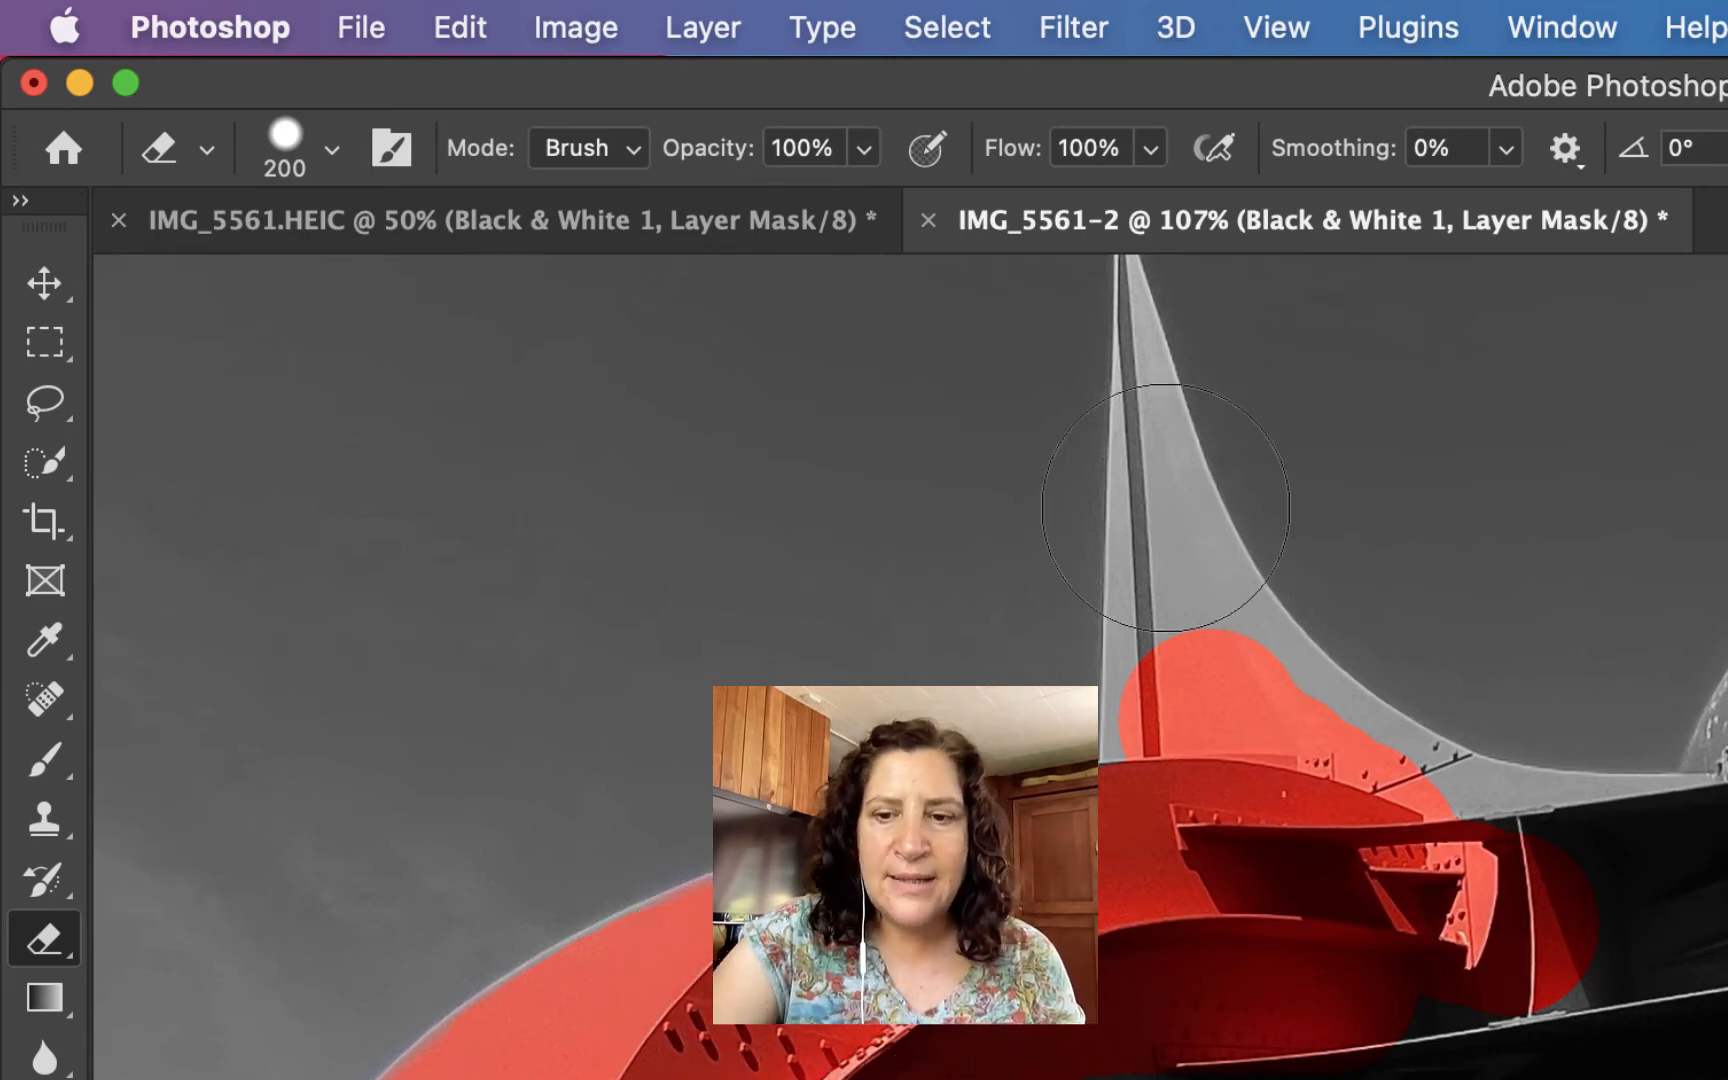
# - Reduce the eraser brush to 60 px and erase the mask over the lower part of the sculpture's pointed spire
pyautogui.press('[')
pyautogui.press('[')
pyautogui.press('[')
pyautogui.press('[')
pyautogui.press('[')
pyautogui.press('[')
pyautogui.press('[')
pyautogui.press('[')
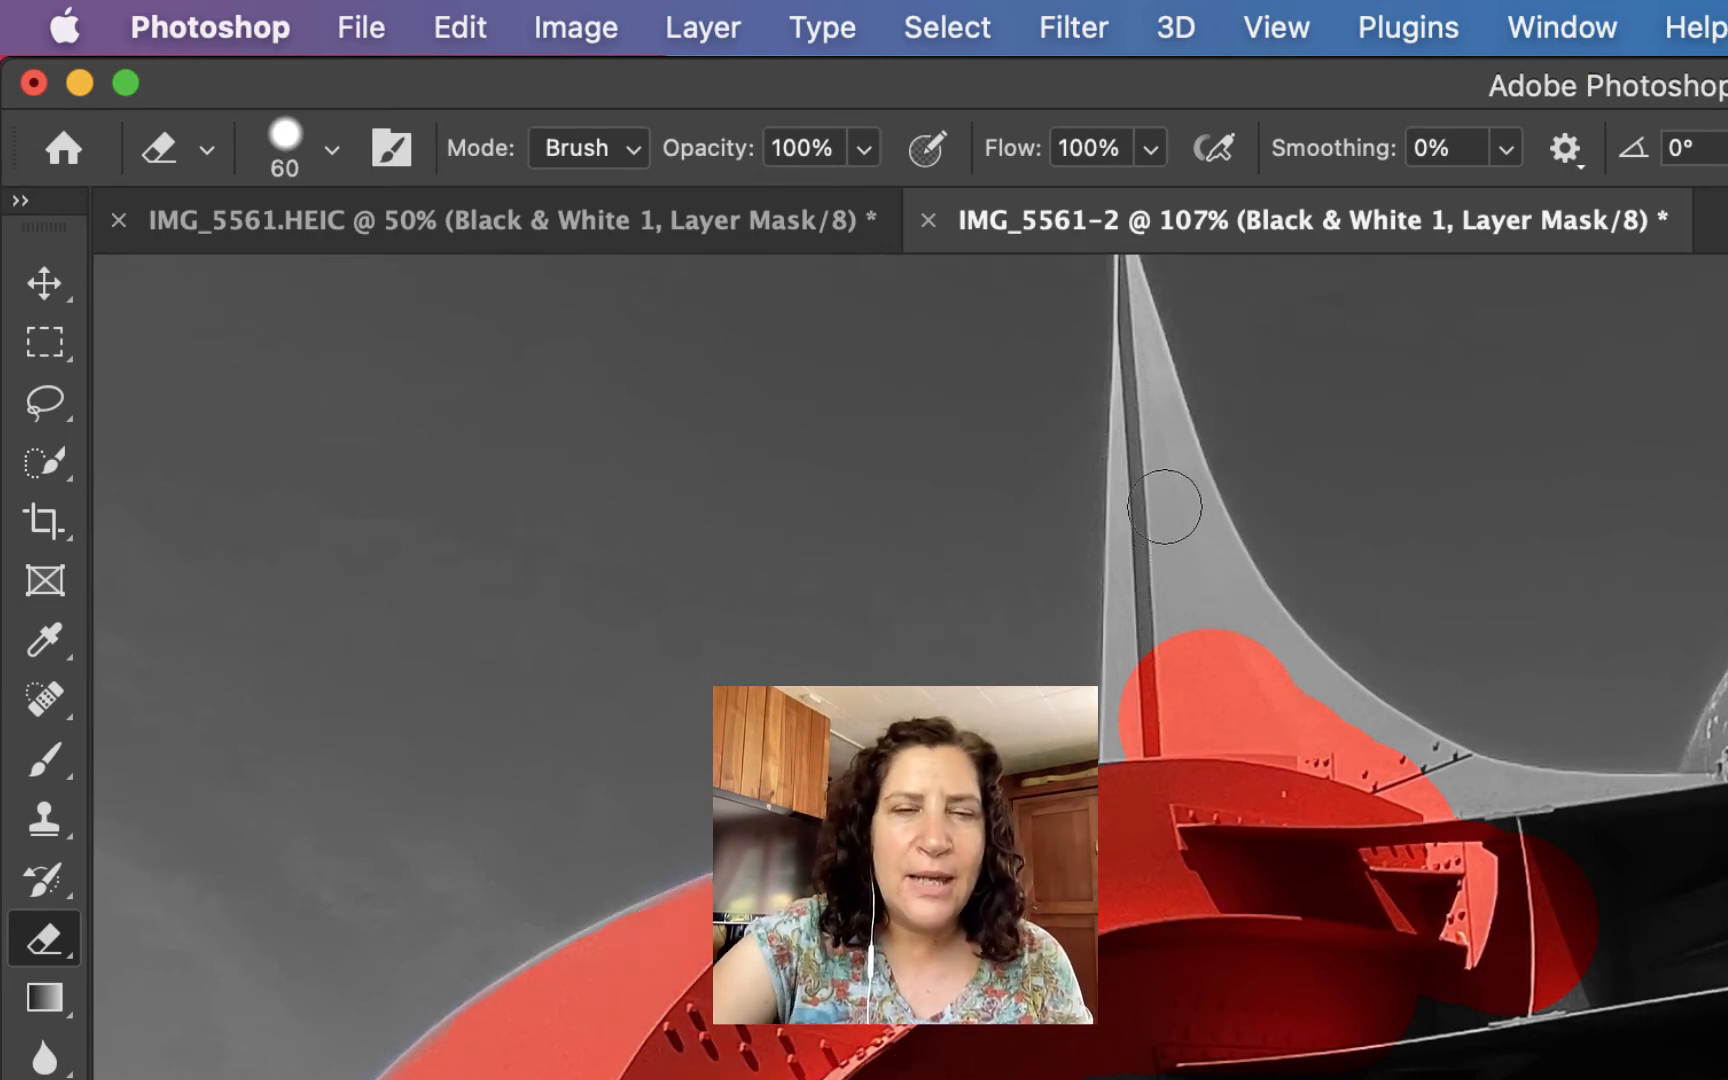
pyautogui.moveTo(1165, 490)
pyautogui.mouseDown()
pyautogui.moveTo(1157, 716)
pyautogui.moveTo(1142, 513)
pyautogui.moveTo(1145, 745)
pyautogui.moveTo(1134, 637)
pyautogui.moveTo(1125, 740)
pyautogui.moveTo(1158, 603)
pyautogui.moveTo(1288, 720)
pyautogui.moveTo(1176, 513)
pyautogui.moveTo(1311, 698)
pyautogui.moveTo(1485, 797)
pyautogui.moveTo(1460, 895)
pyautogui.mouseUp()
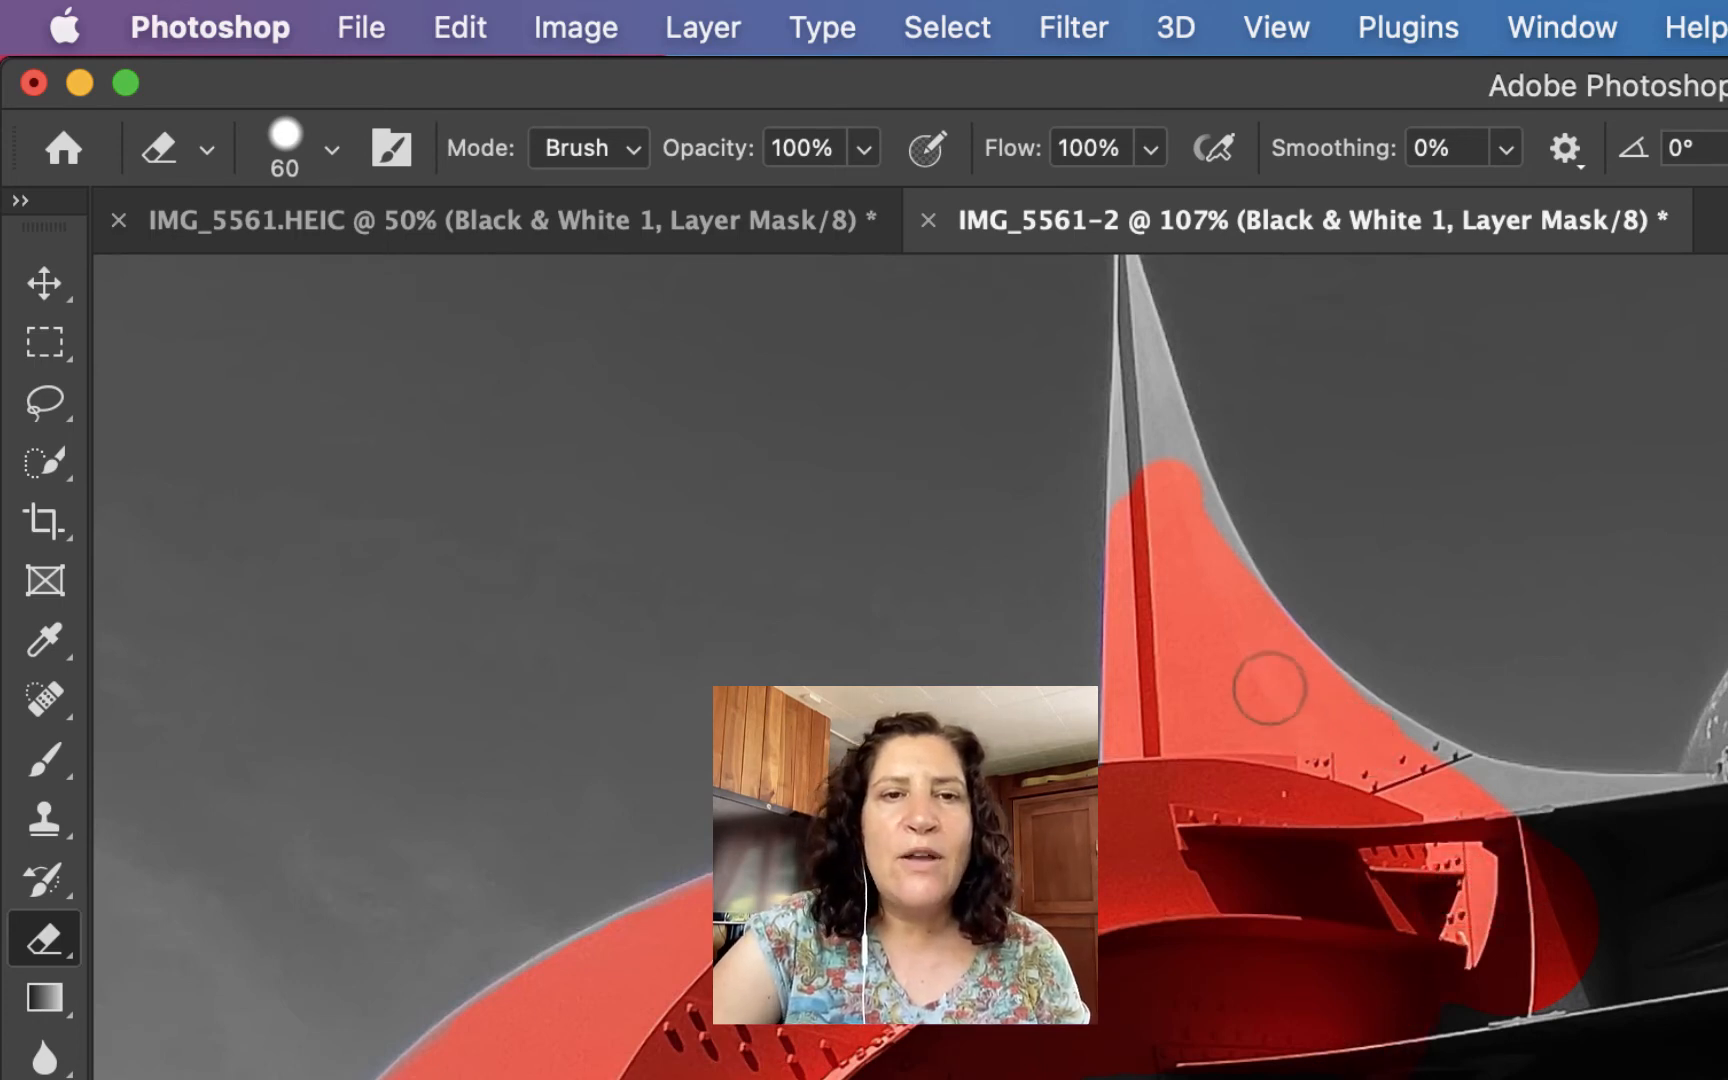
# - Erase the mask over the spire's upper part and base, and restore the mask over the blue sky spill along its curved edge
pyautogui.moveTo(1200, 579)
pyautogui.mouseDown()
pyautogui.moveTo(1196, 423)
pyautogui.moveTo(1244, 548)
pyautogui.moveTo(1324, 665)
pyautogui.moveTo(1462, 785)
pyautogui.mouseUp()
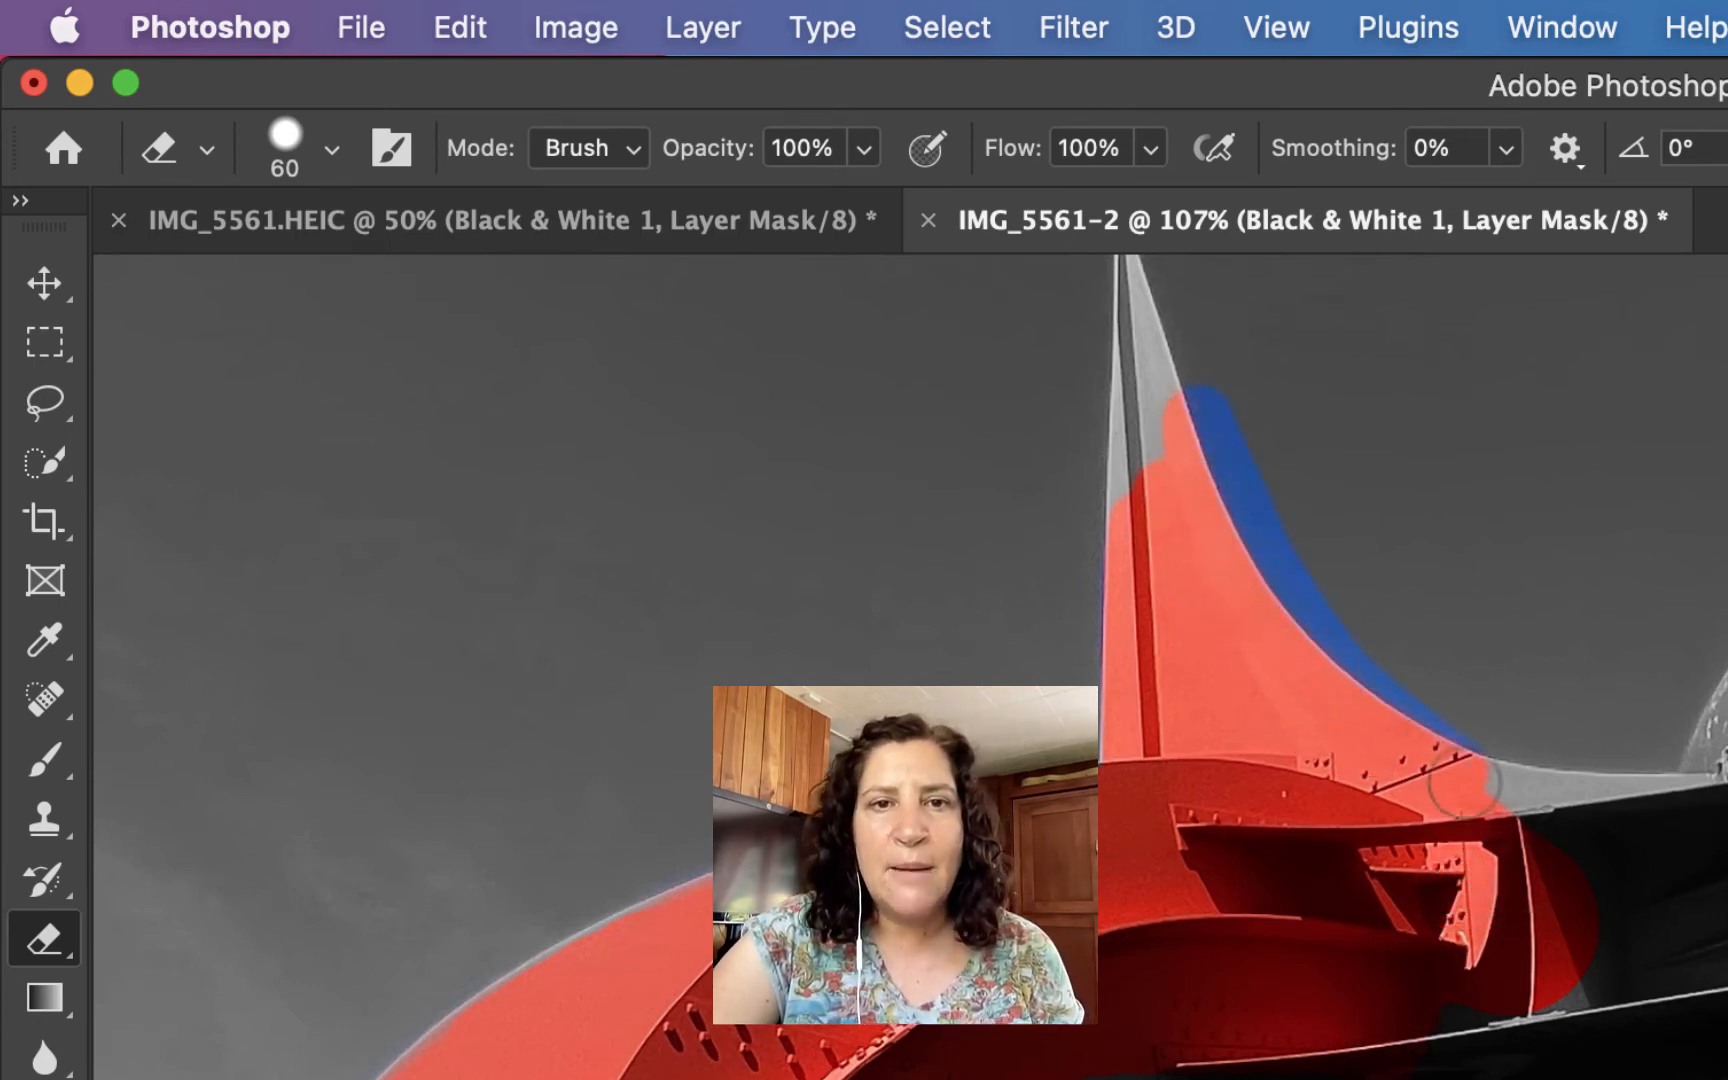
pyautogui.moveTo(1176, 482)
pyautogui.mouseDown()
pyautogui.moveTo(1136, 402)
pyautogui.moveTo(1150, 530)
pyautogui.moveTo(1143, 487)
pyautogui.moveTo(1128, 582)
pyautogui.mouseUp()
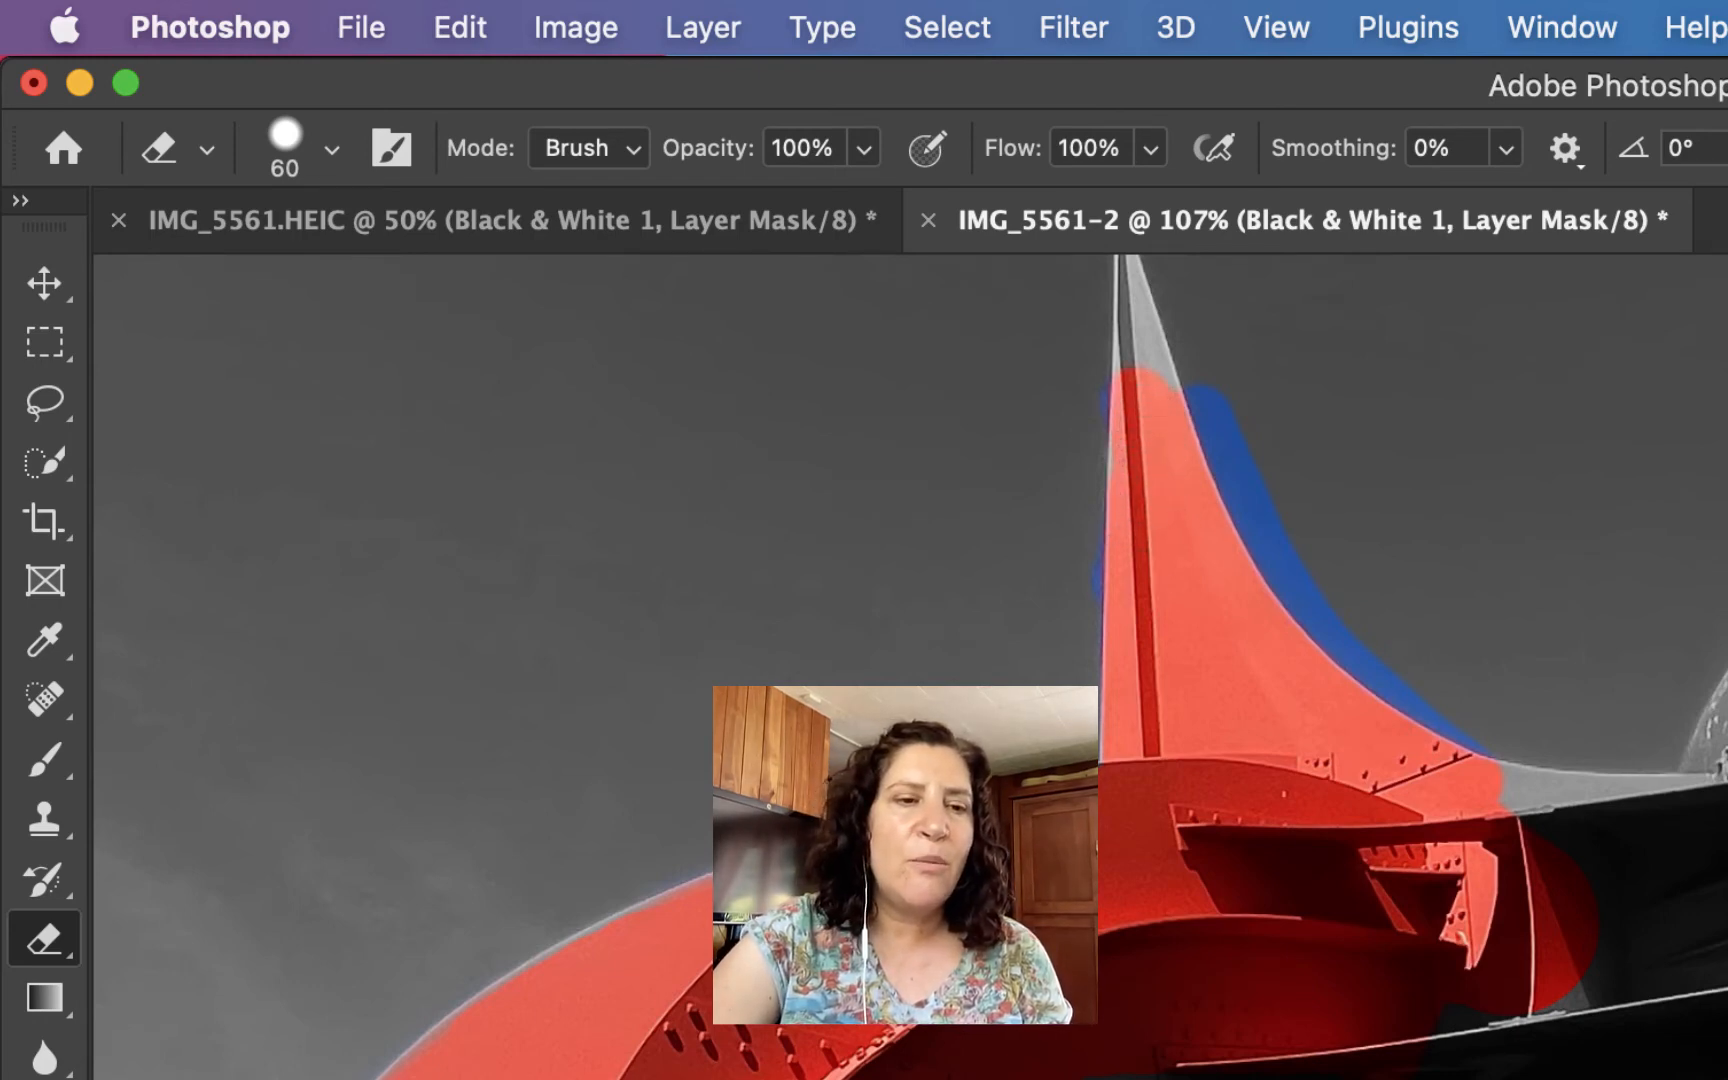
pyautogui.moveTo(1289, 491)
pyautogui.mouseDown()
pyautogui.moveTo(1256, 383)
pyautogui.moveTo(1223, 366)
pyautogui.moveTo(1246, 459)
pyautogui.moveTo(1358, 644)
pyautogui.moveTo(1493, 717)
pyautogui.moveTo(1490, 740)
pyautogui.mouseUp()
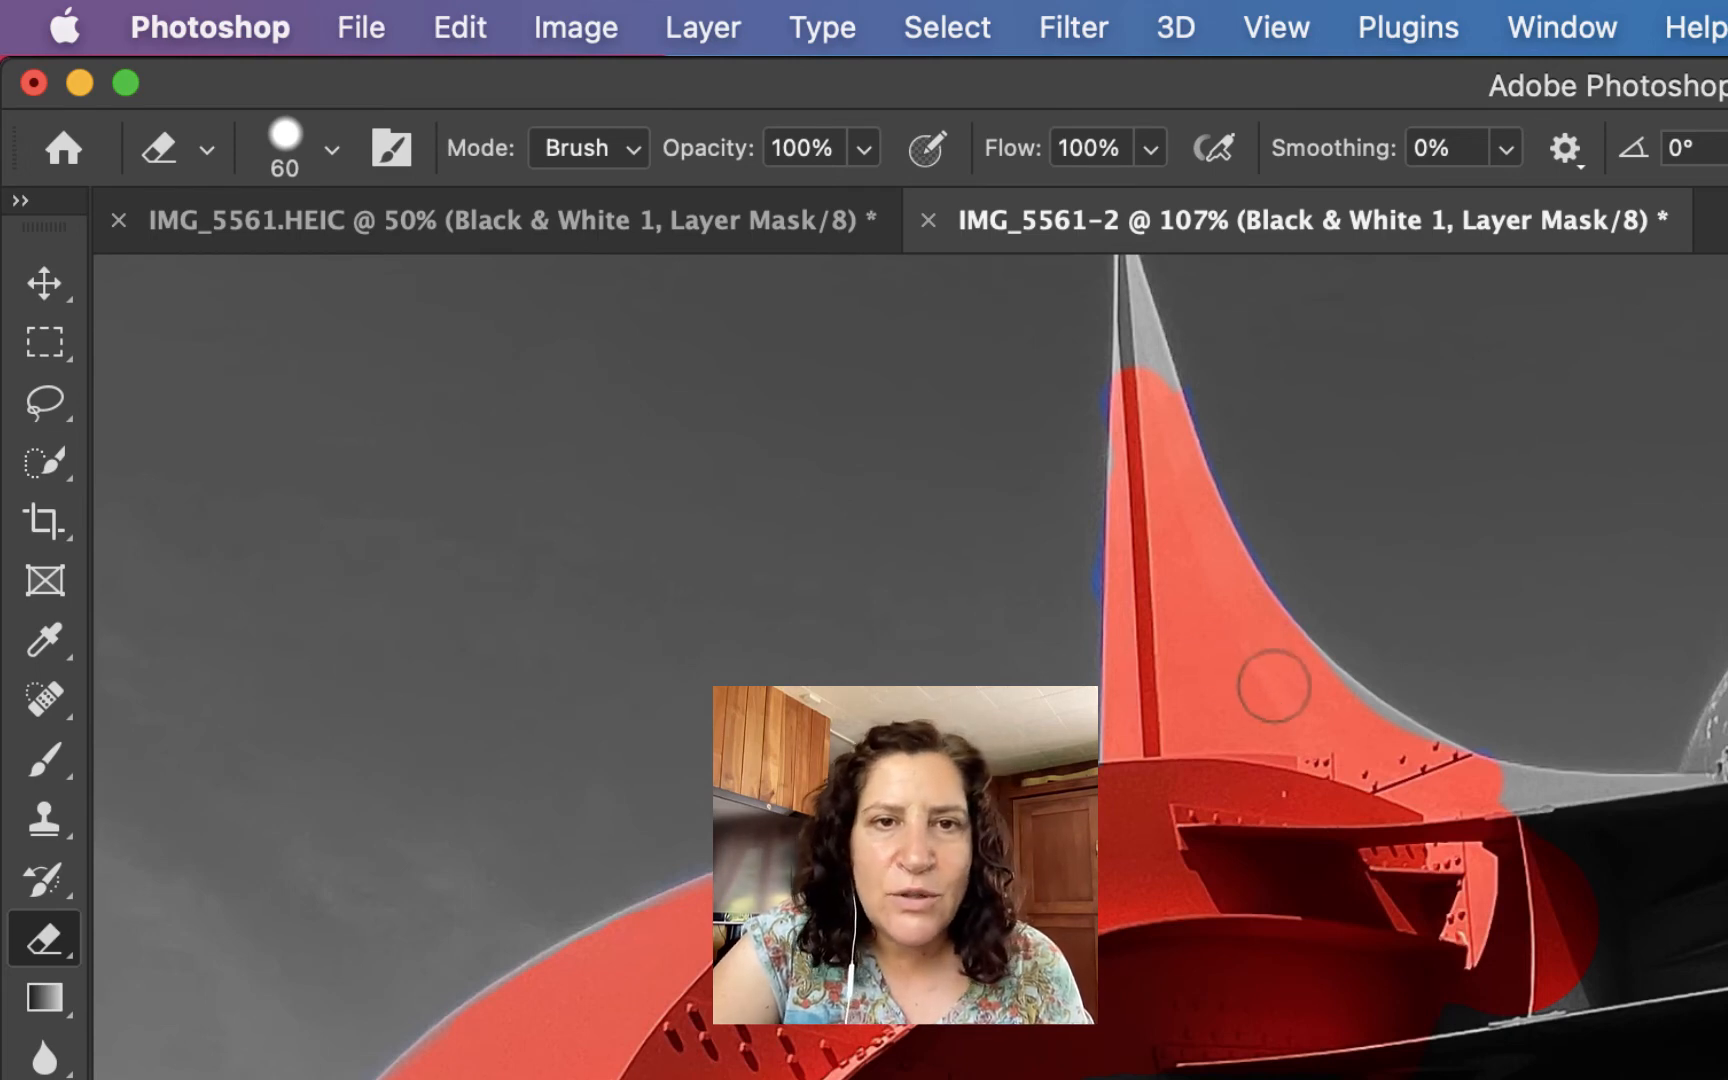
pyautogui.moveTo(1500, 792)
pyautogui.mouseDown()
pyautogui.moveTo(1695, 824)
pyautogui.moveTo(1447, 797)
pyautogui.moveTo(1430, 750)
pyautogui.mouseUp()
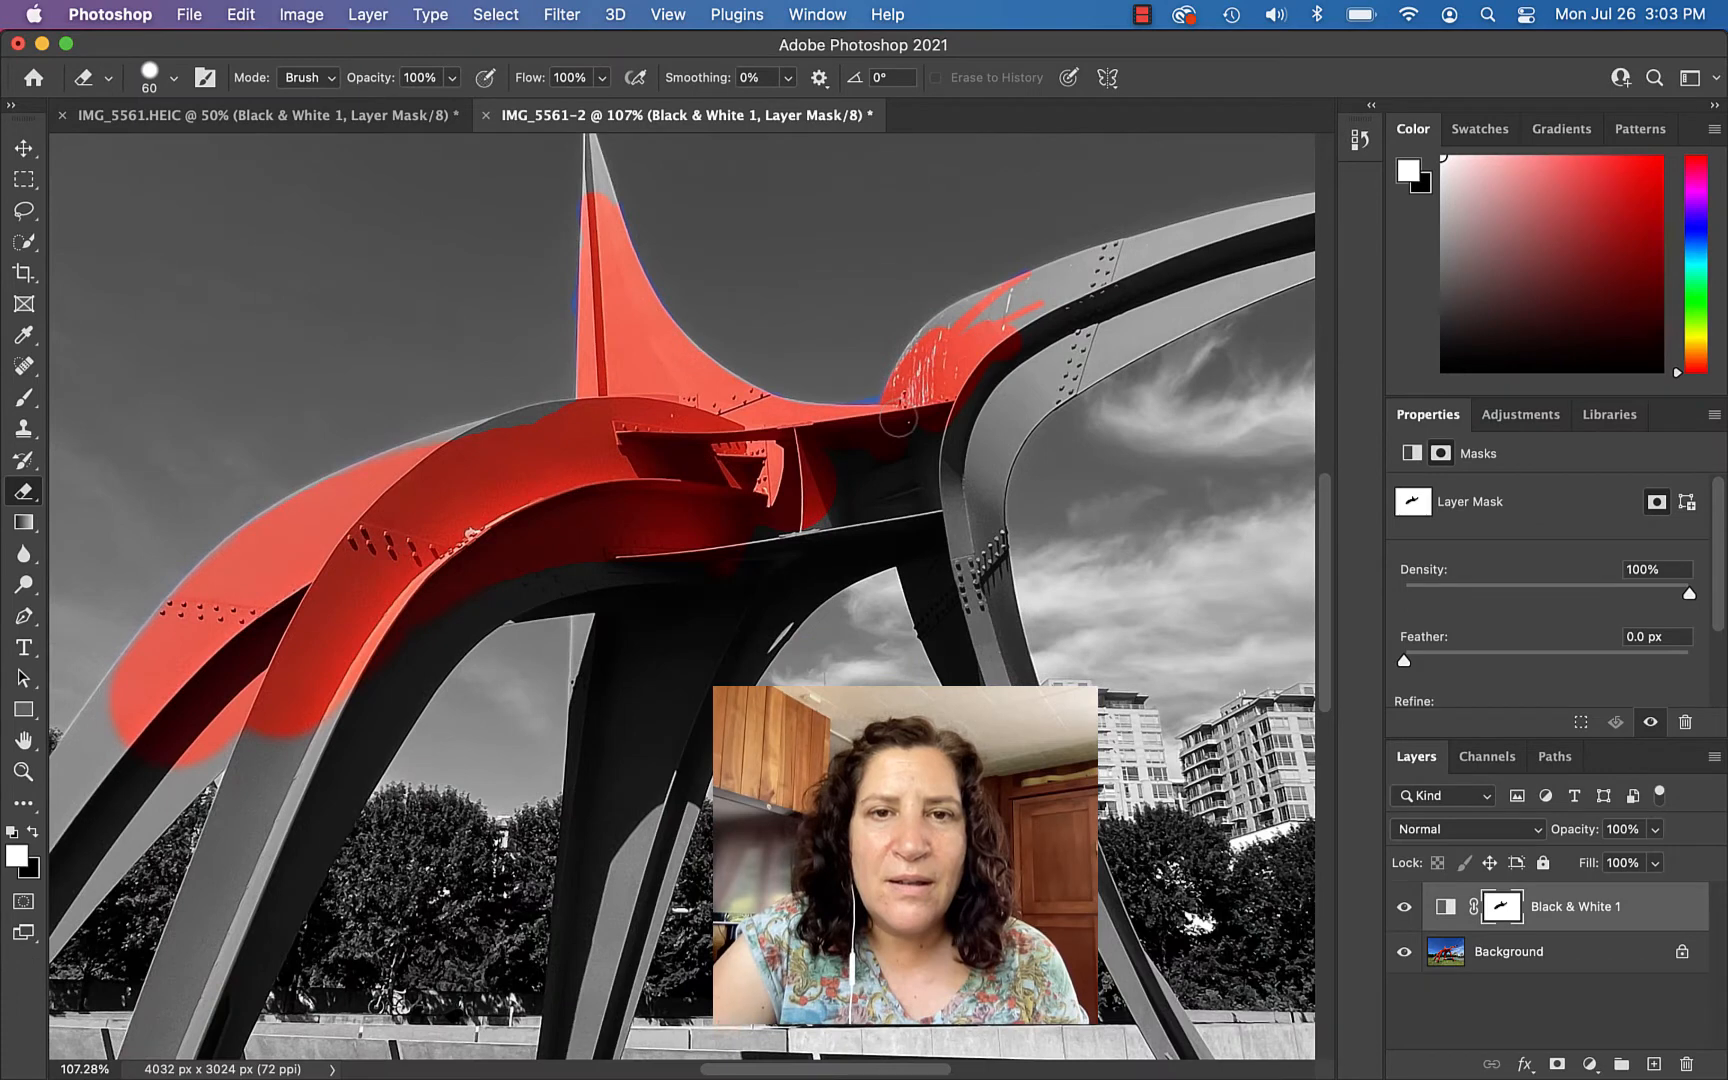
# - Switch to the IMG_5561.HEIC document and erase a first patch of the mask on the gray edge of the sculpture's right-hand leg
pyautogui.click(369, 122)
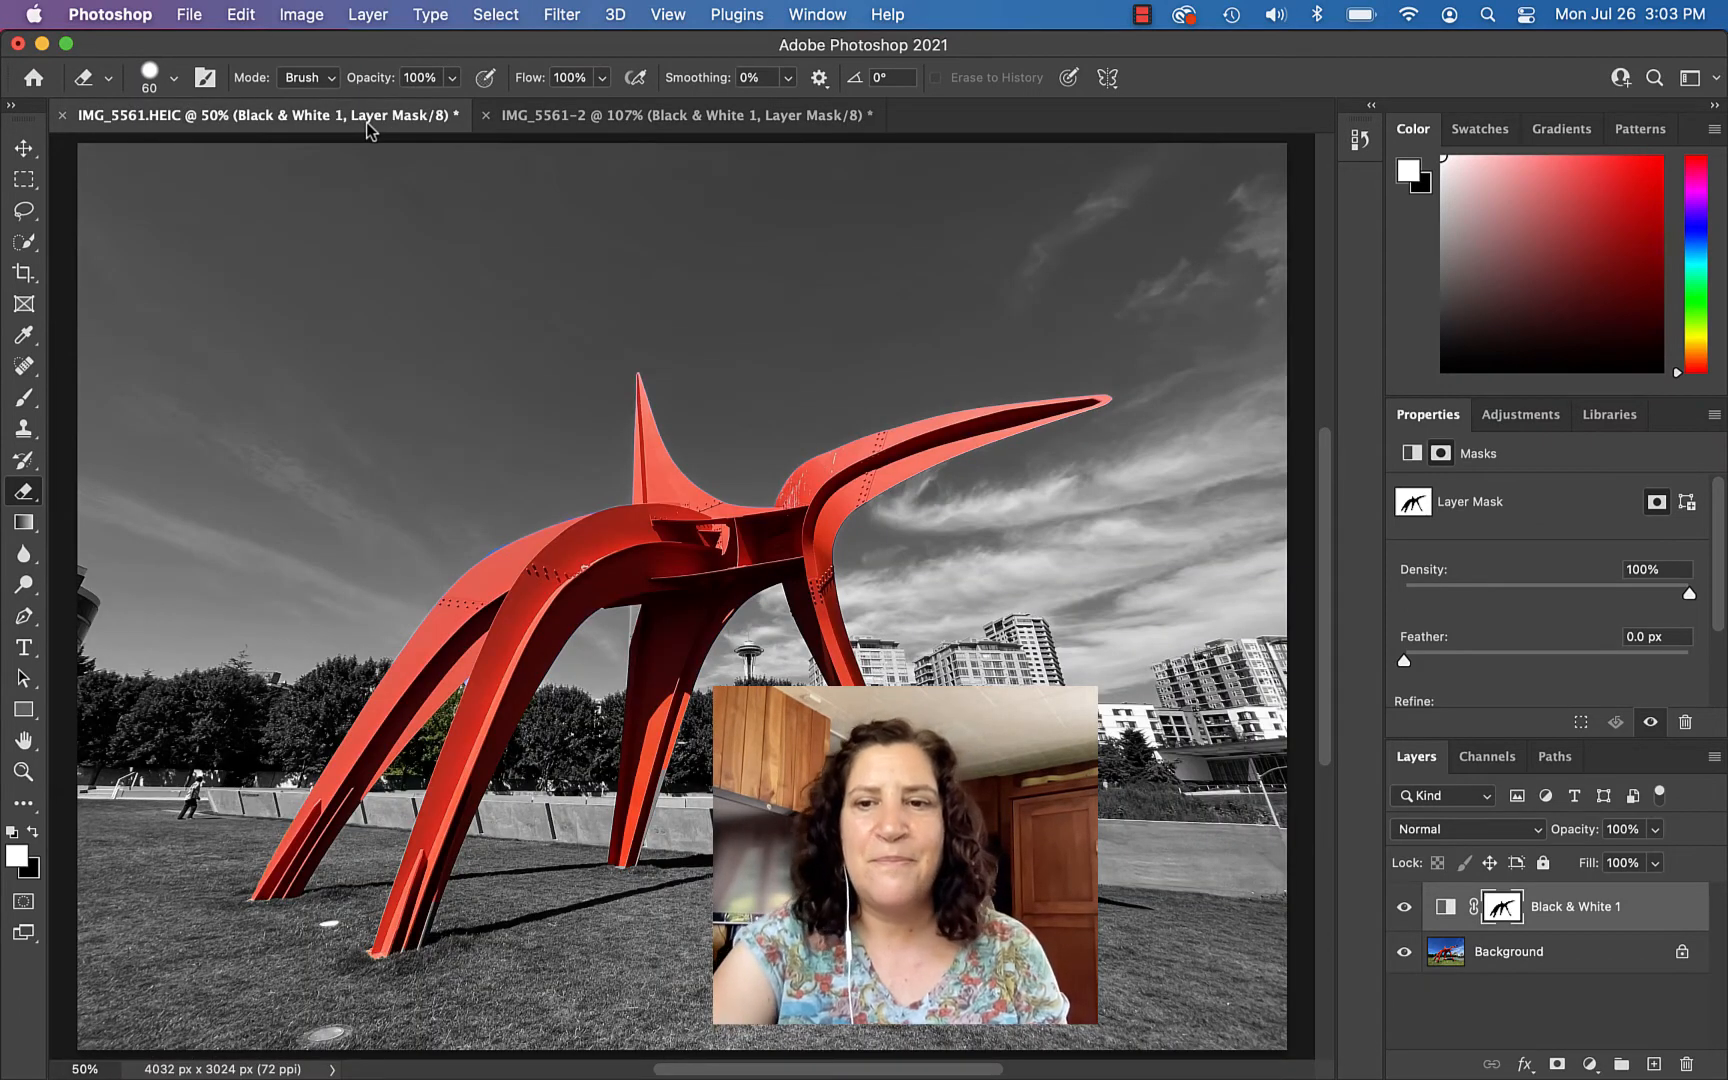
pyautogui.scroll(5, 683, 597)
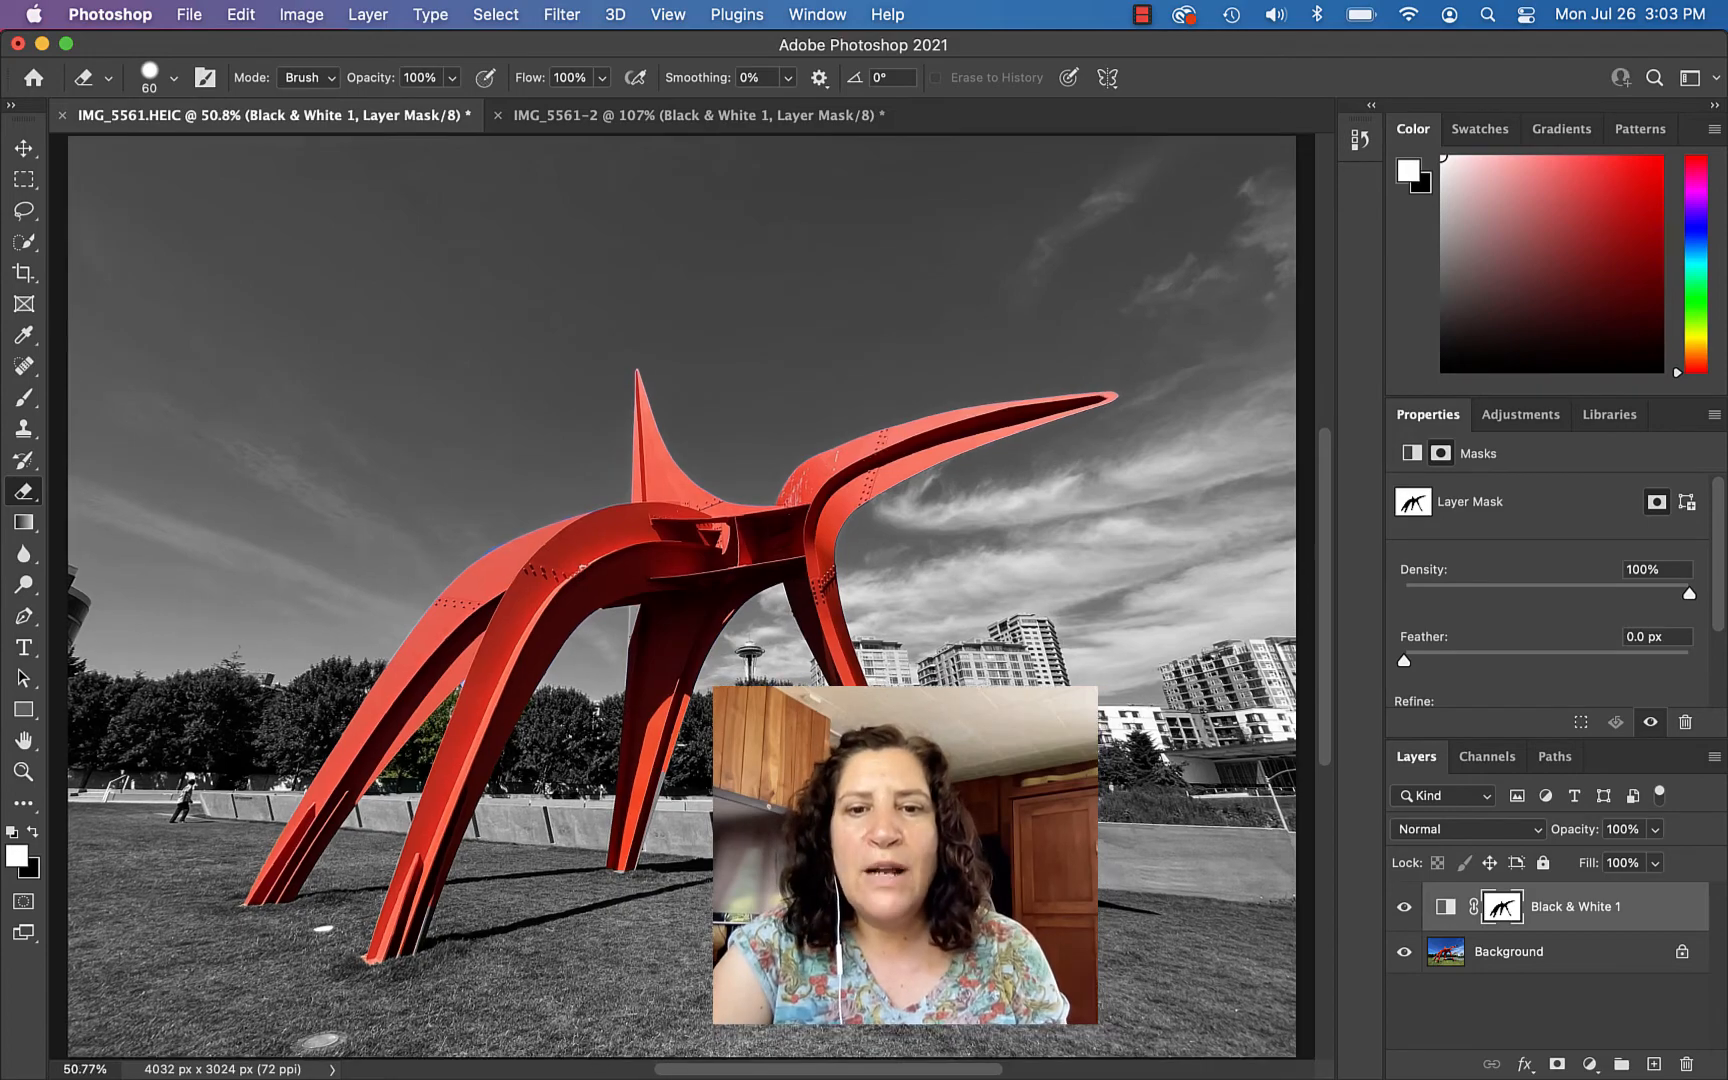
pyautogui.scroll(-8, 683, 597)
pyautogui.hscroll(4, 683, 520)
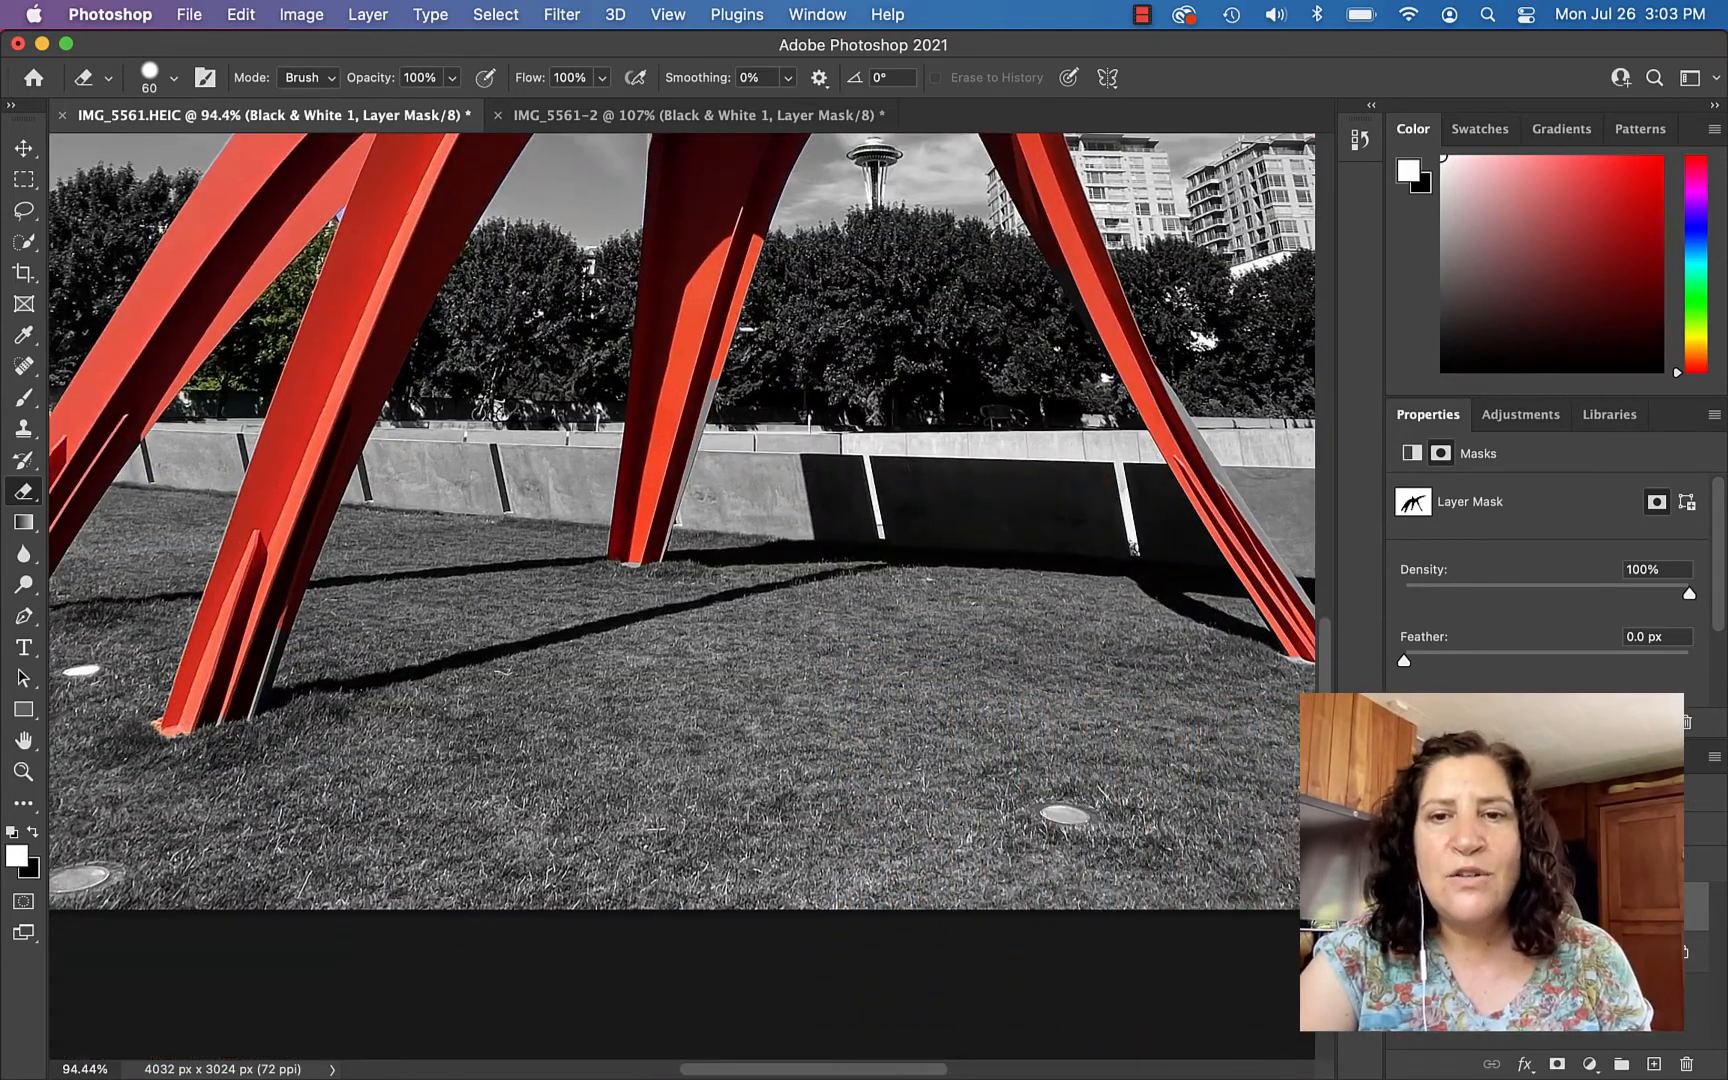
pyautogui.click(23, 771)
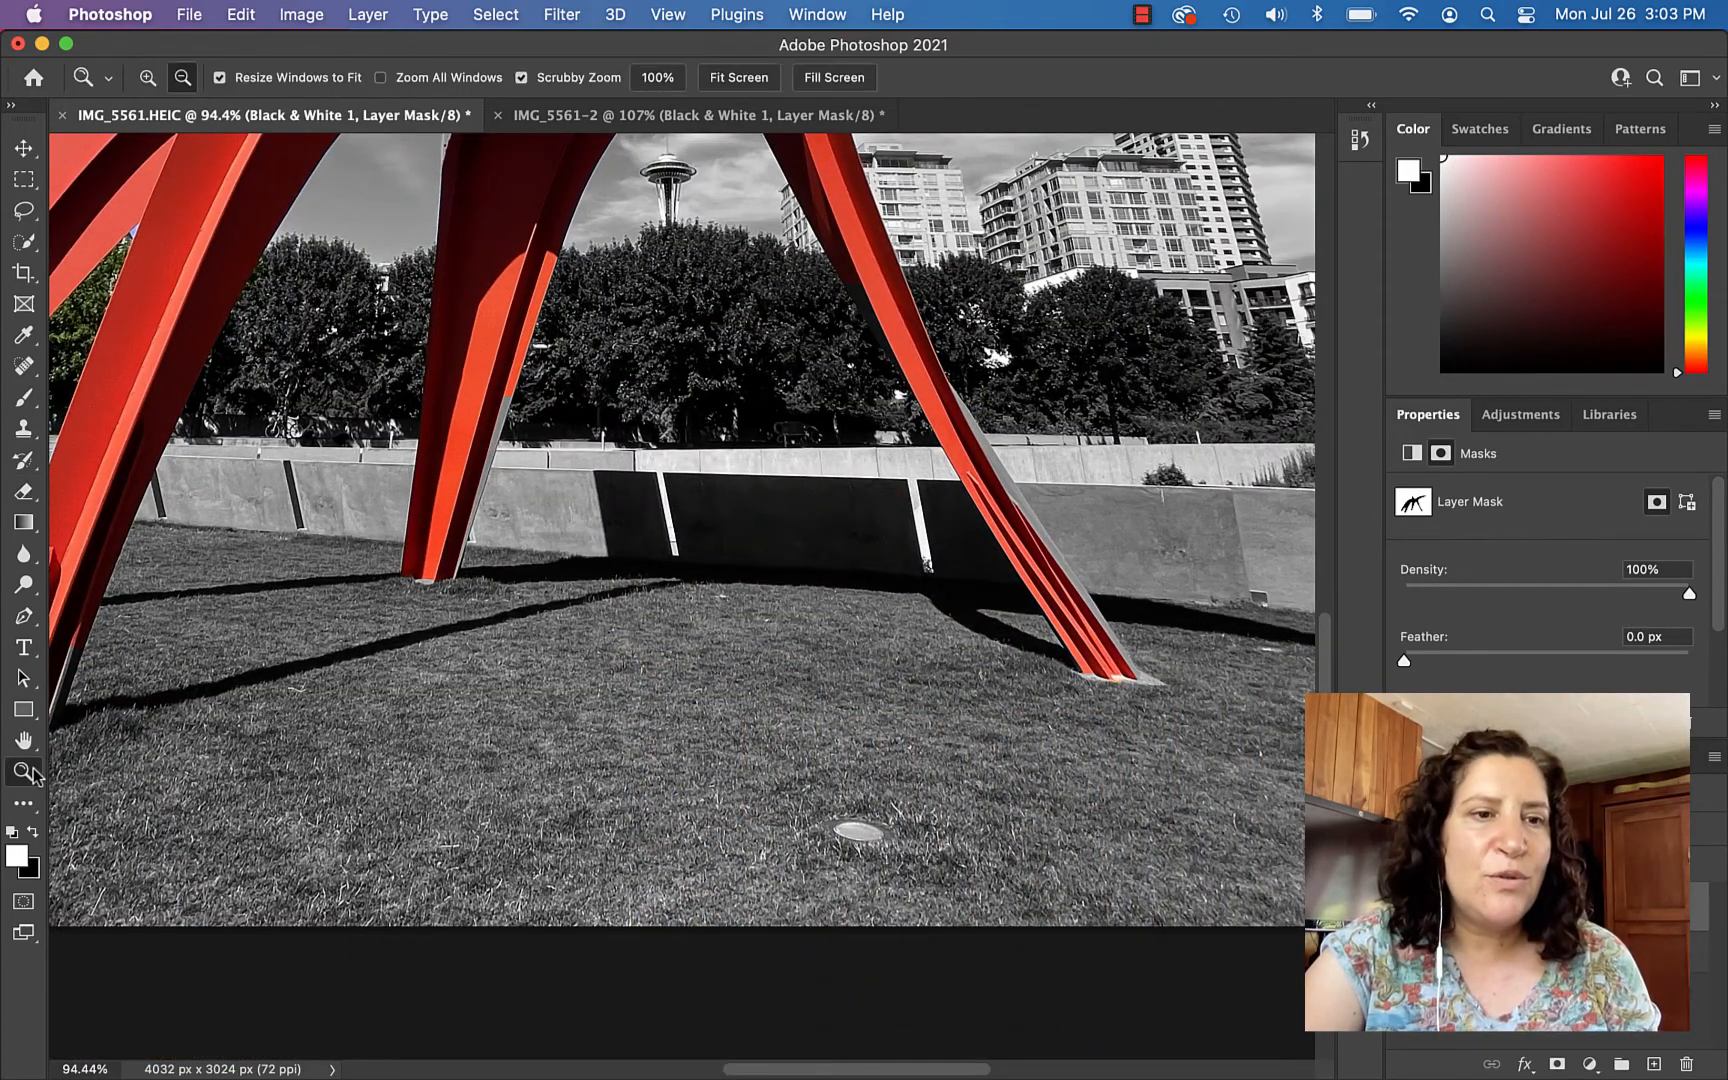
pyautogui.keyDown('alt'); pyautogui.click(1113, 655); pyautogui.keyUp('alt')
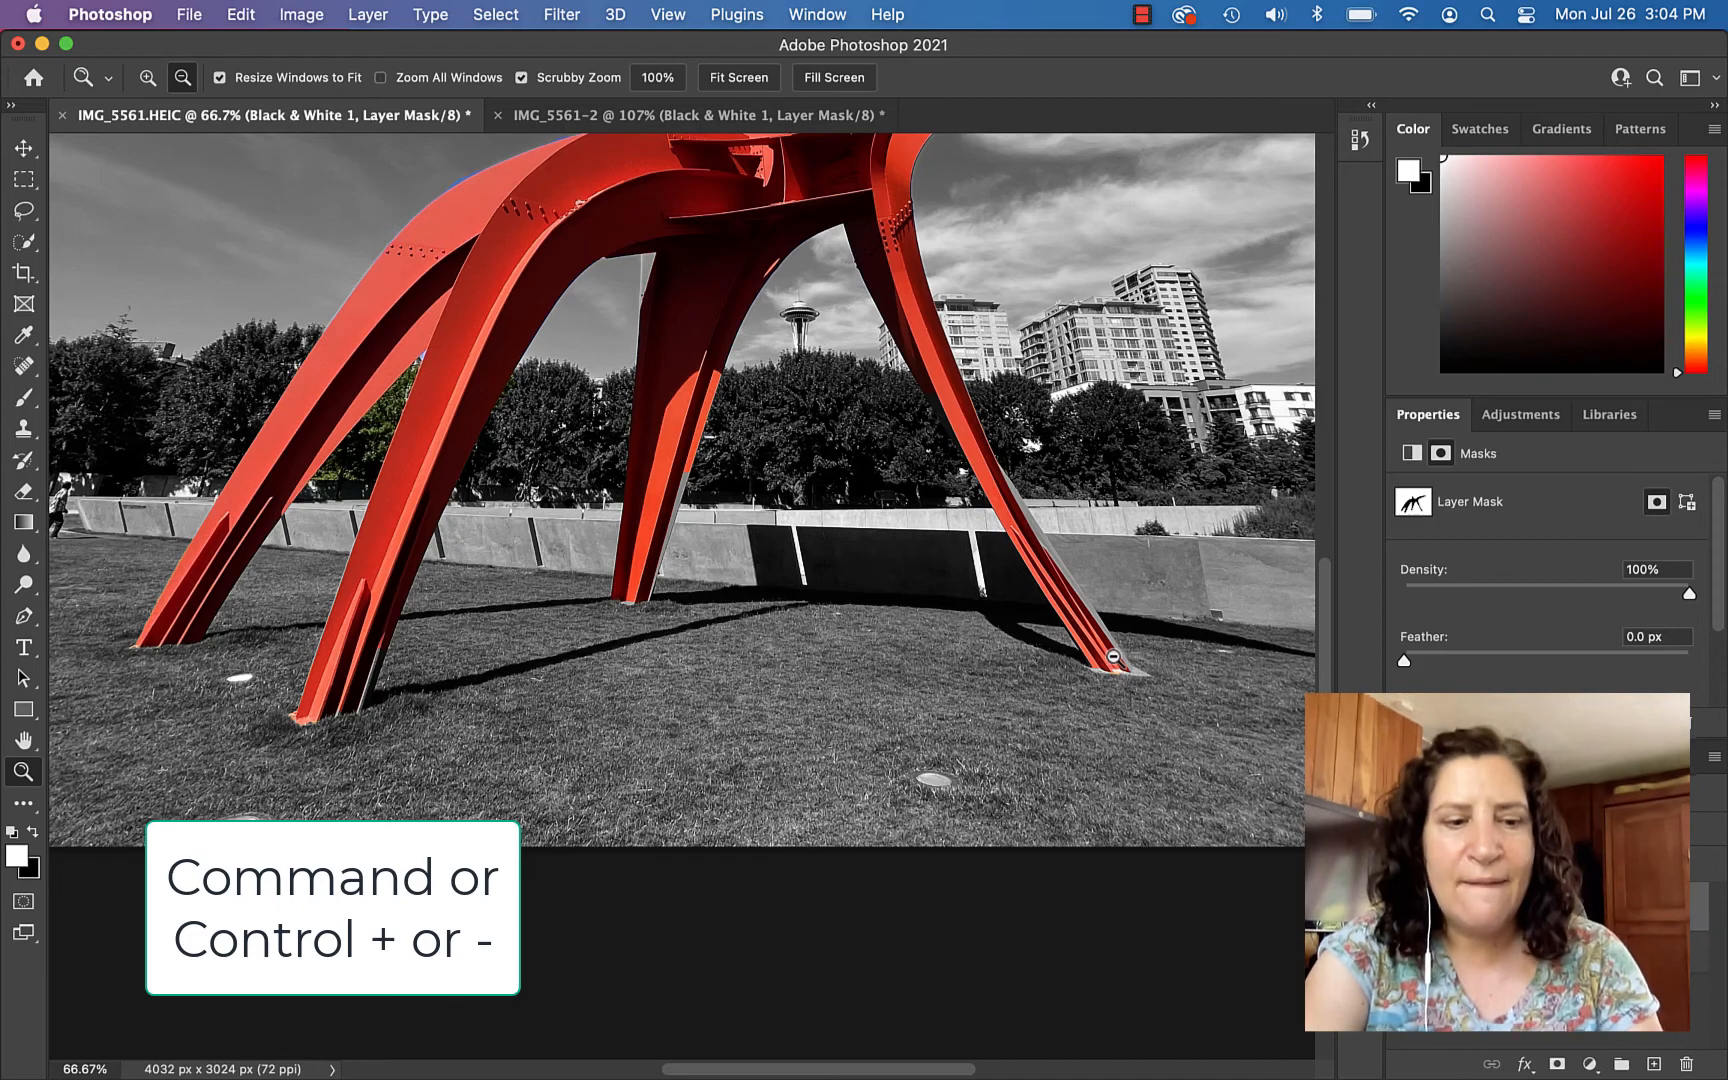
pyautogui.press('super+equal')
pyautogui.press('super+equal')
pyautogui.hscroll(12, 1113, 657)
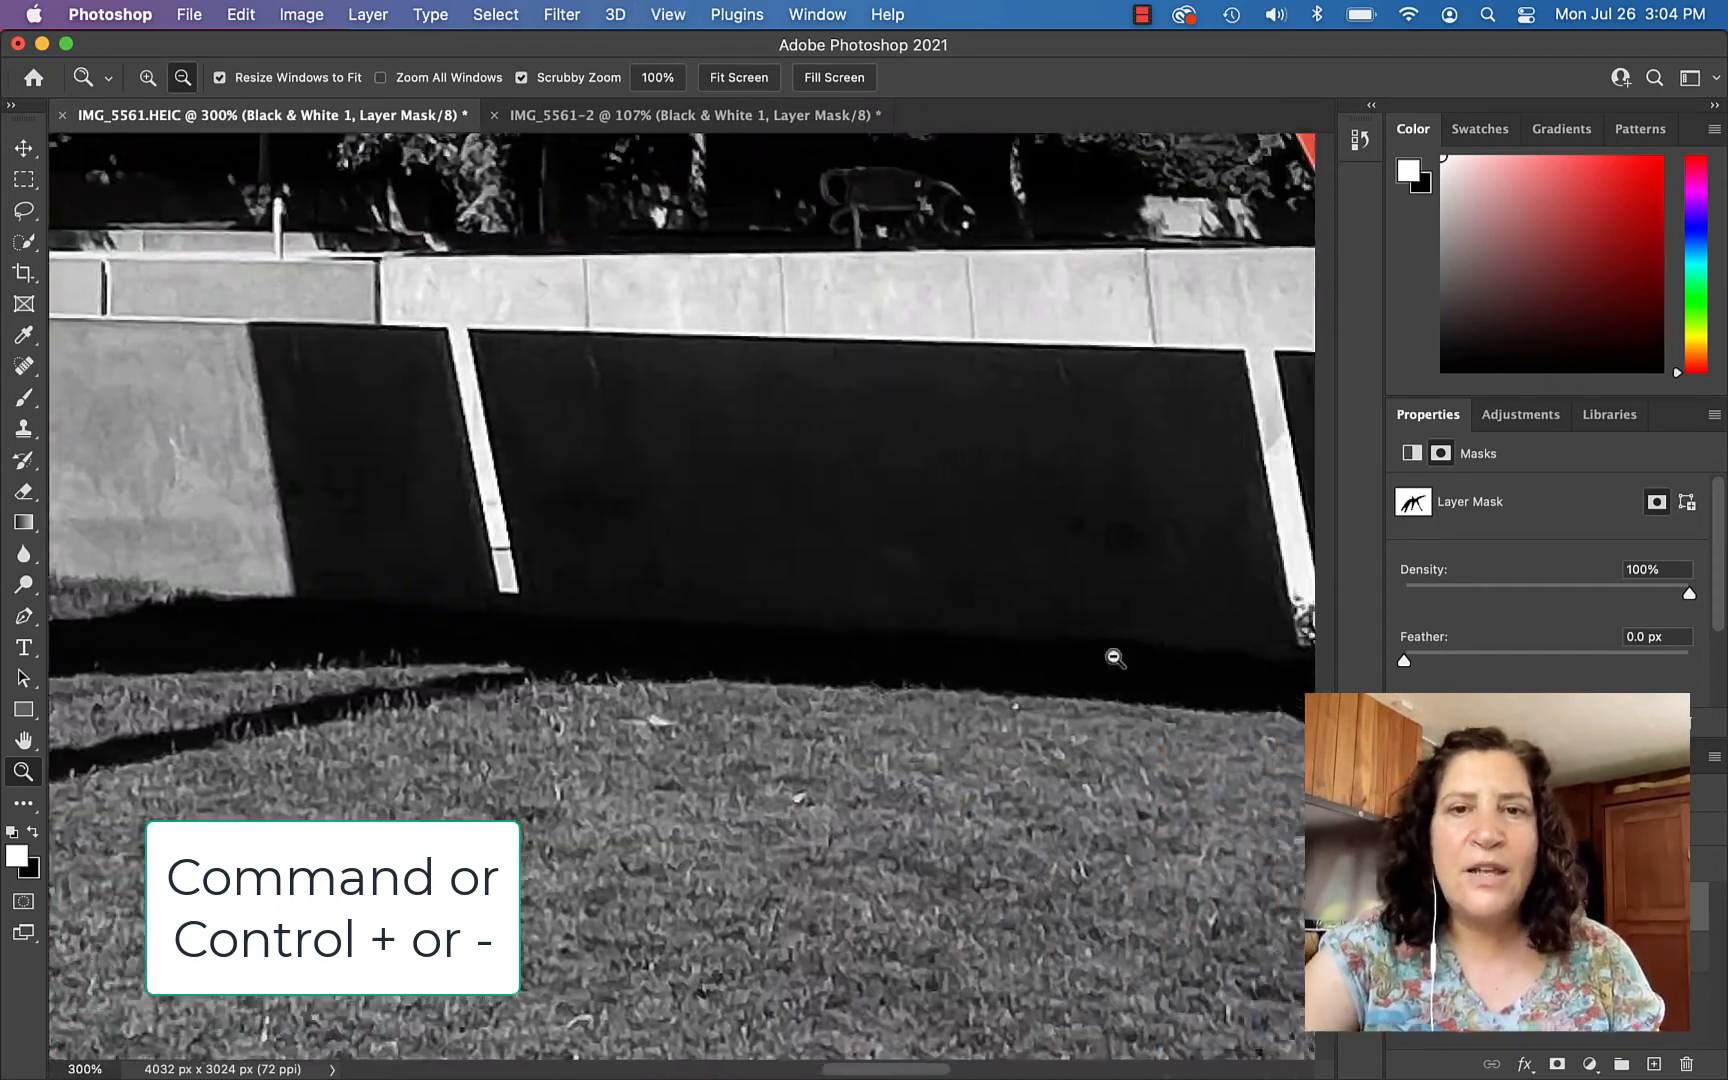
pyautogui.scroll(6, 1115, 658)
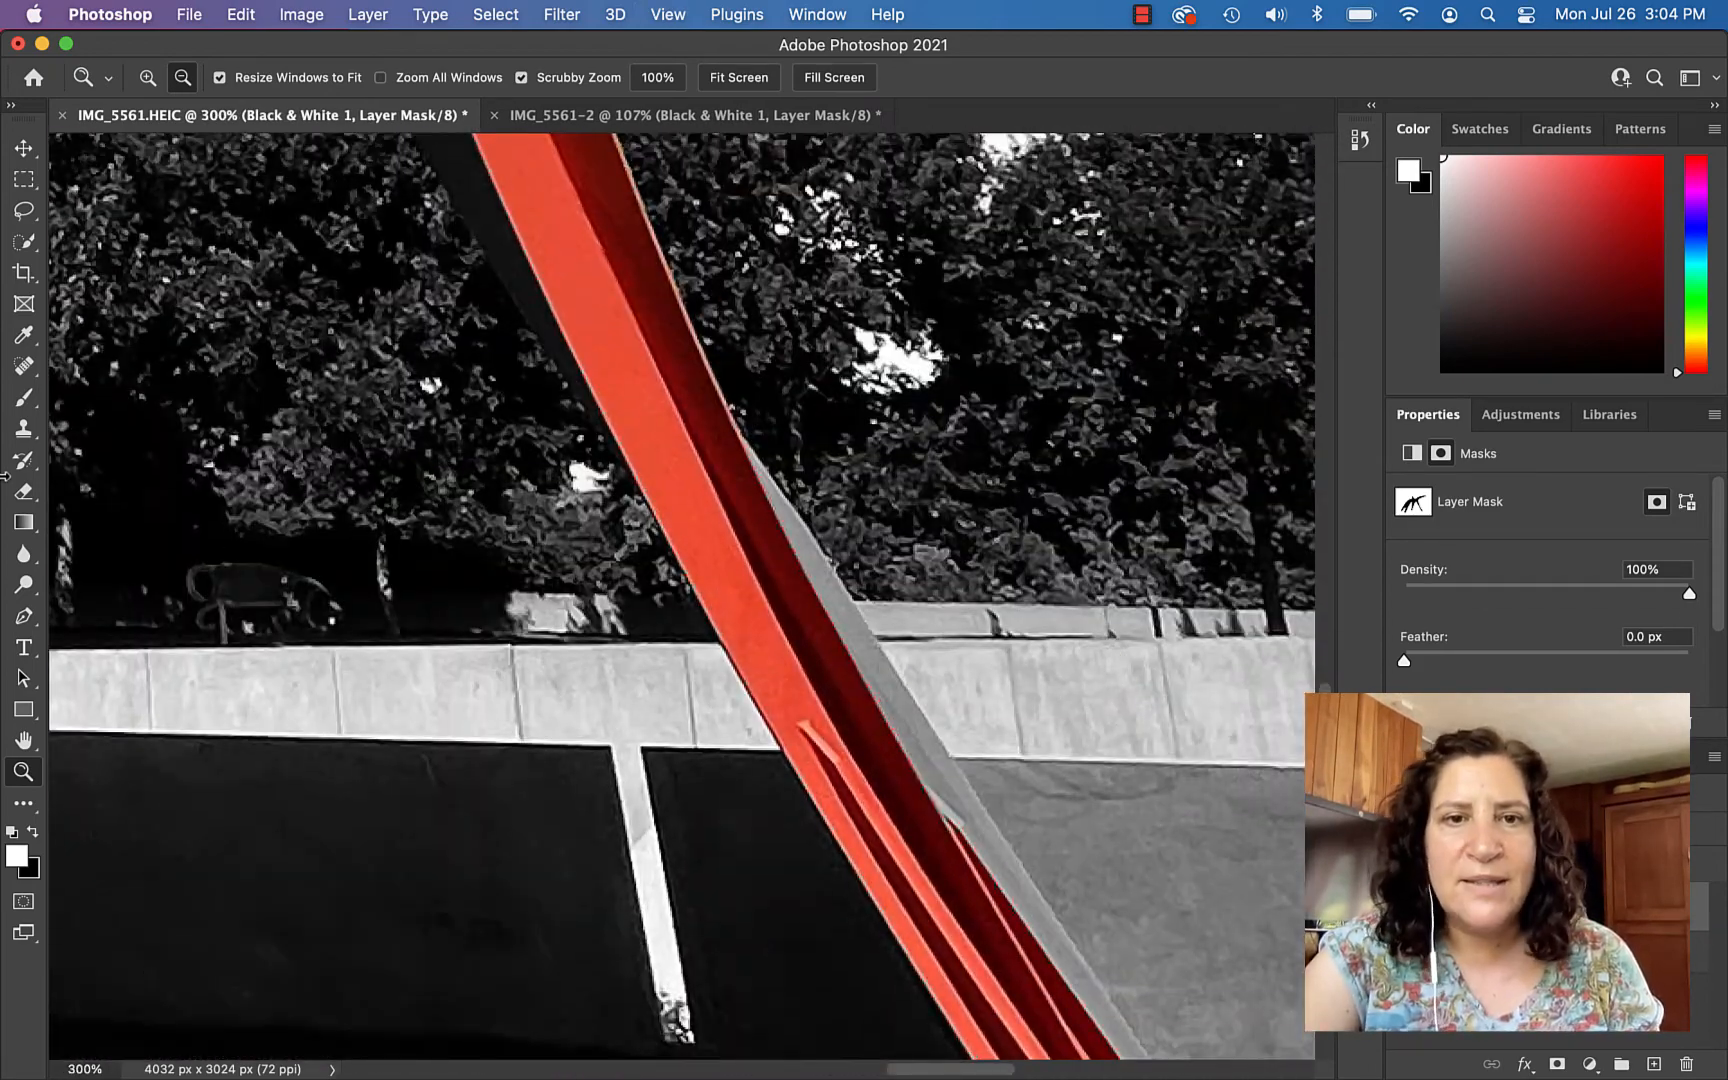
pyautogui.click(26, 493)
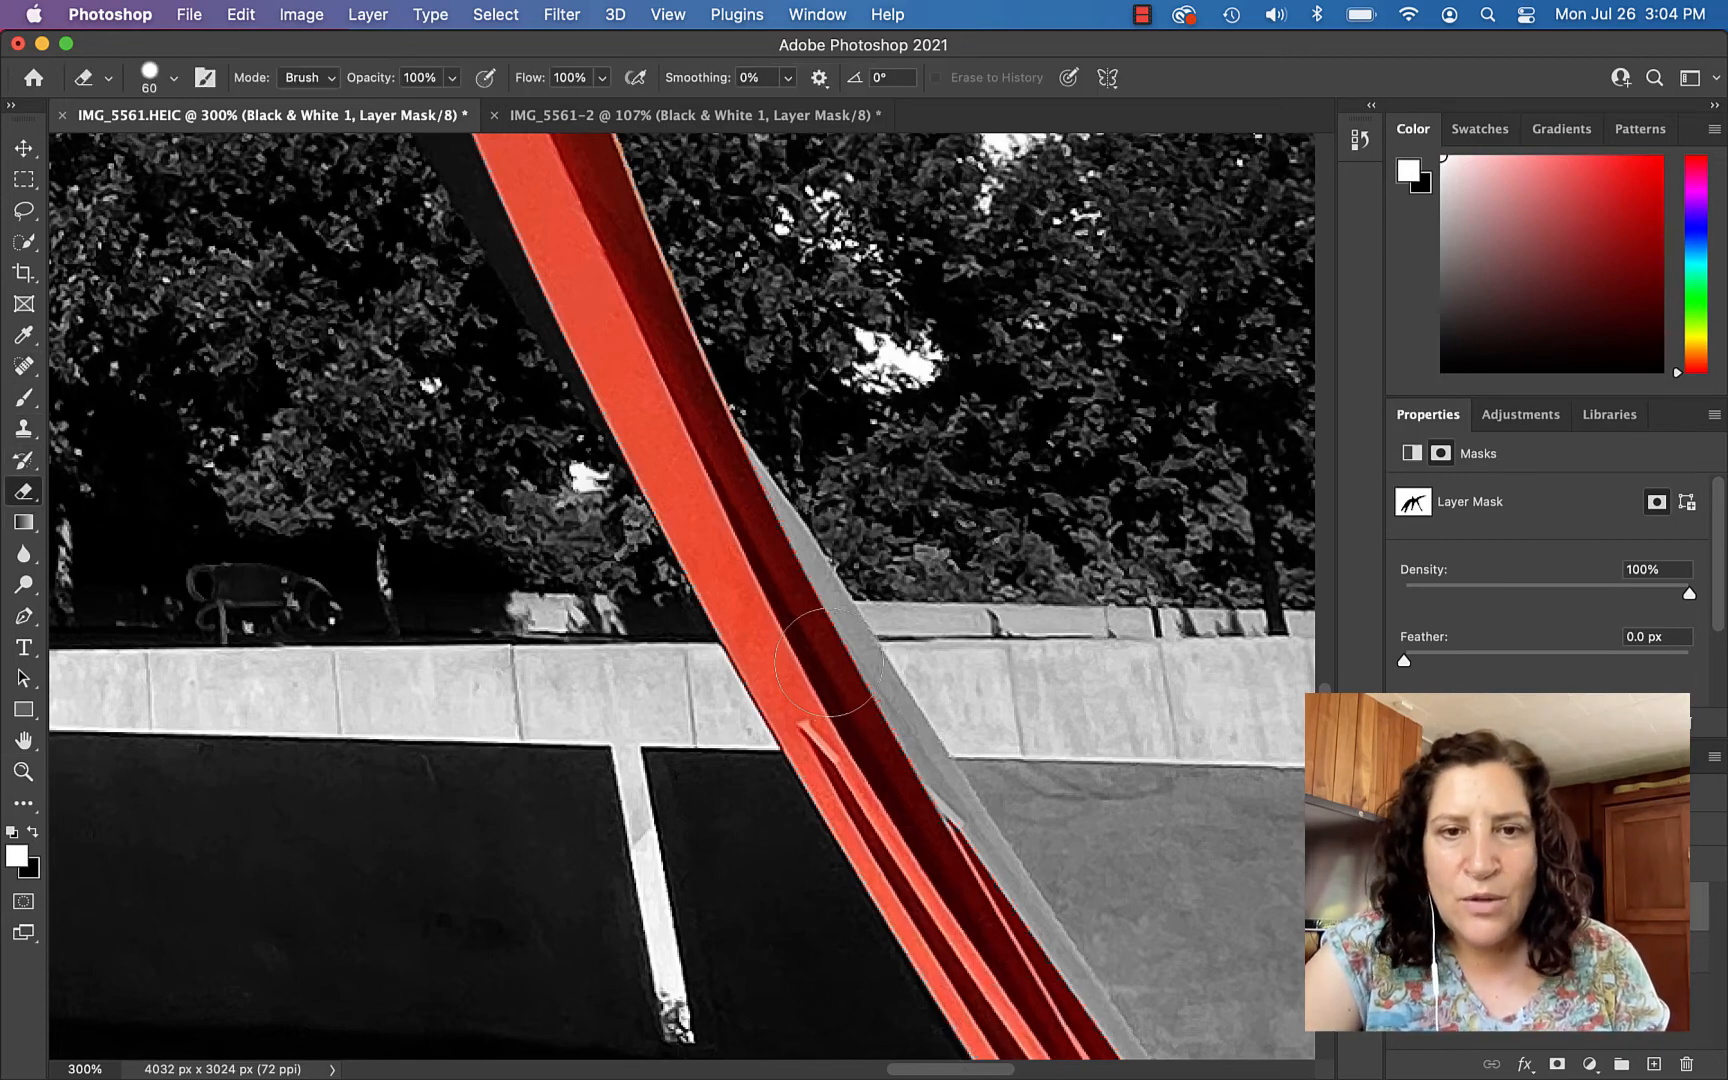
pyautogui.moveTo(829, 662)
pyautogui.mouseDown()
pyautogui.moveTo(830, 645)
pyautogui.moveTo(800, 642)
pyautogui.mouseUp()
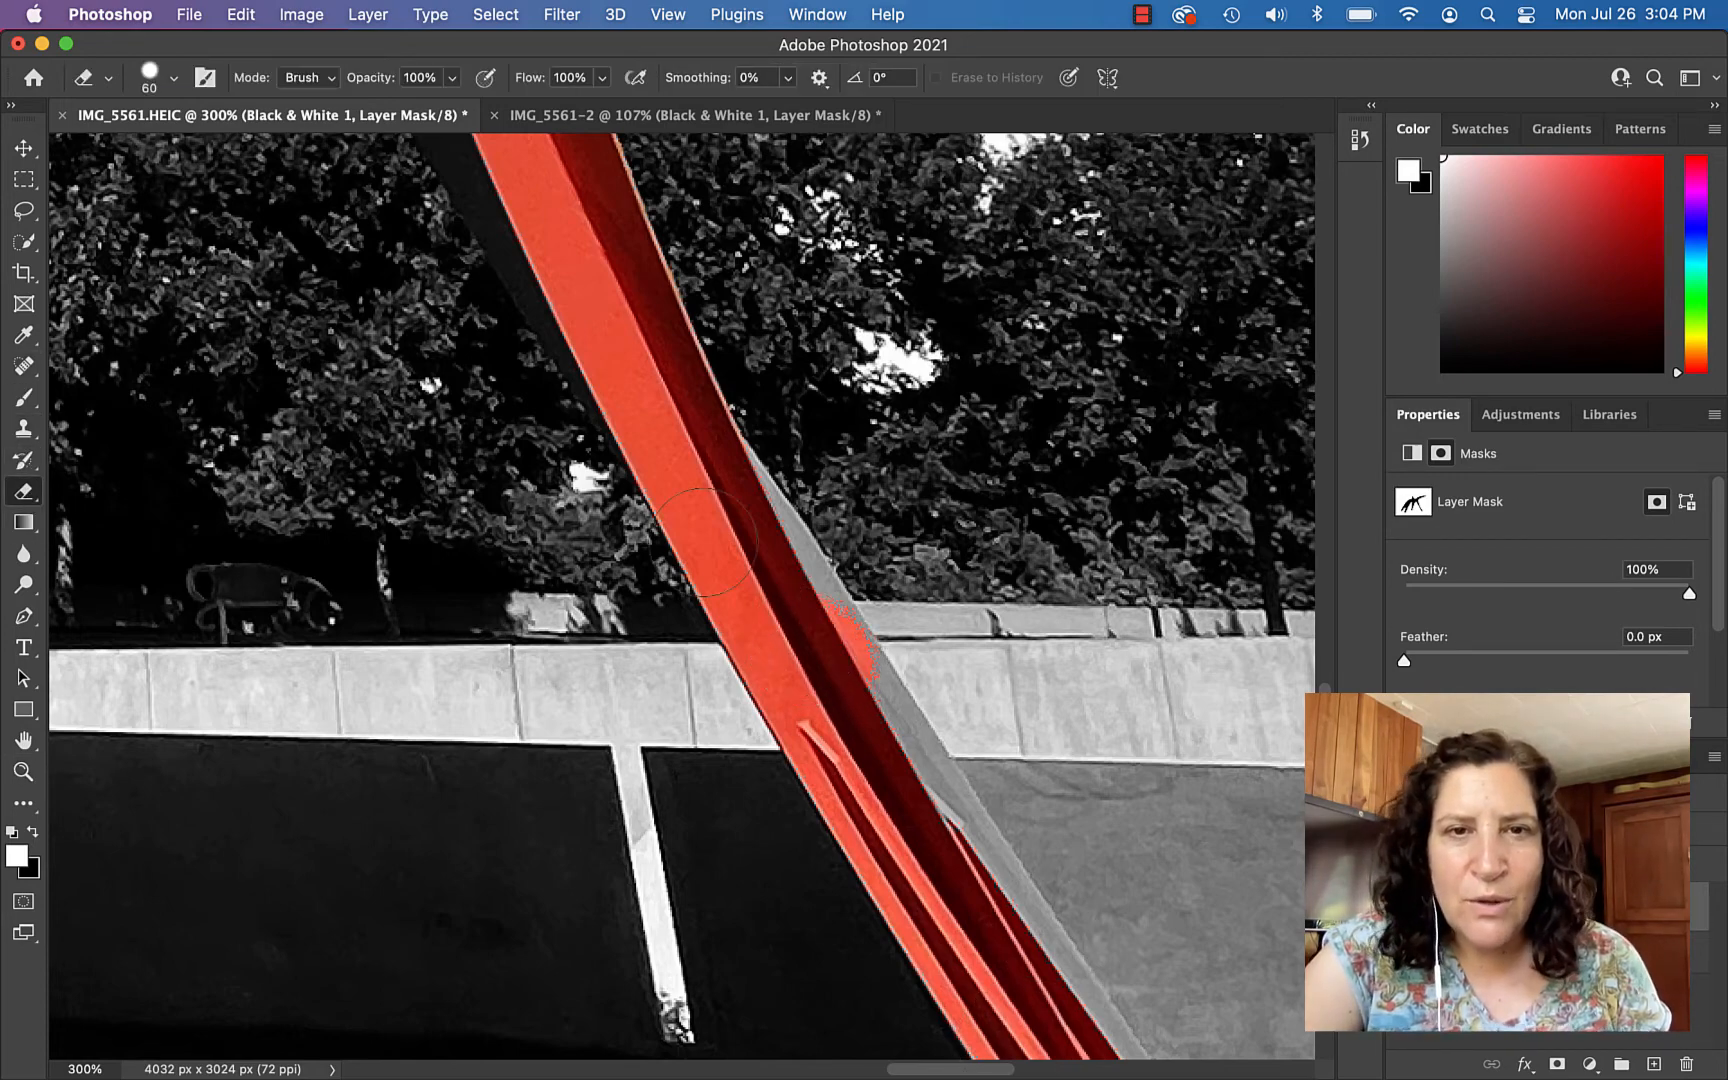
# - Raise the eraser hardness to its maximum and erase the mask along the gray strip of the right-hand leg
pyautogui.click(174, 80)
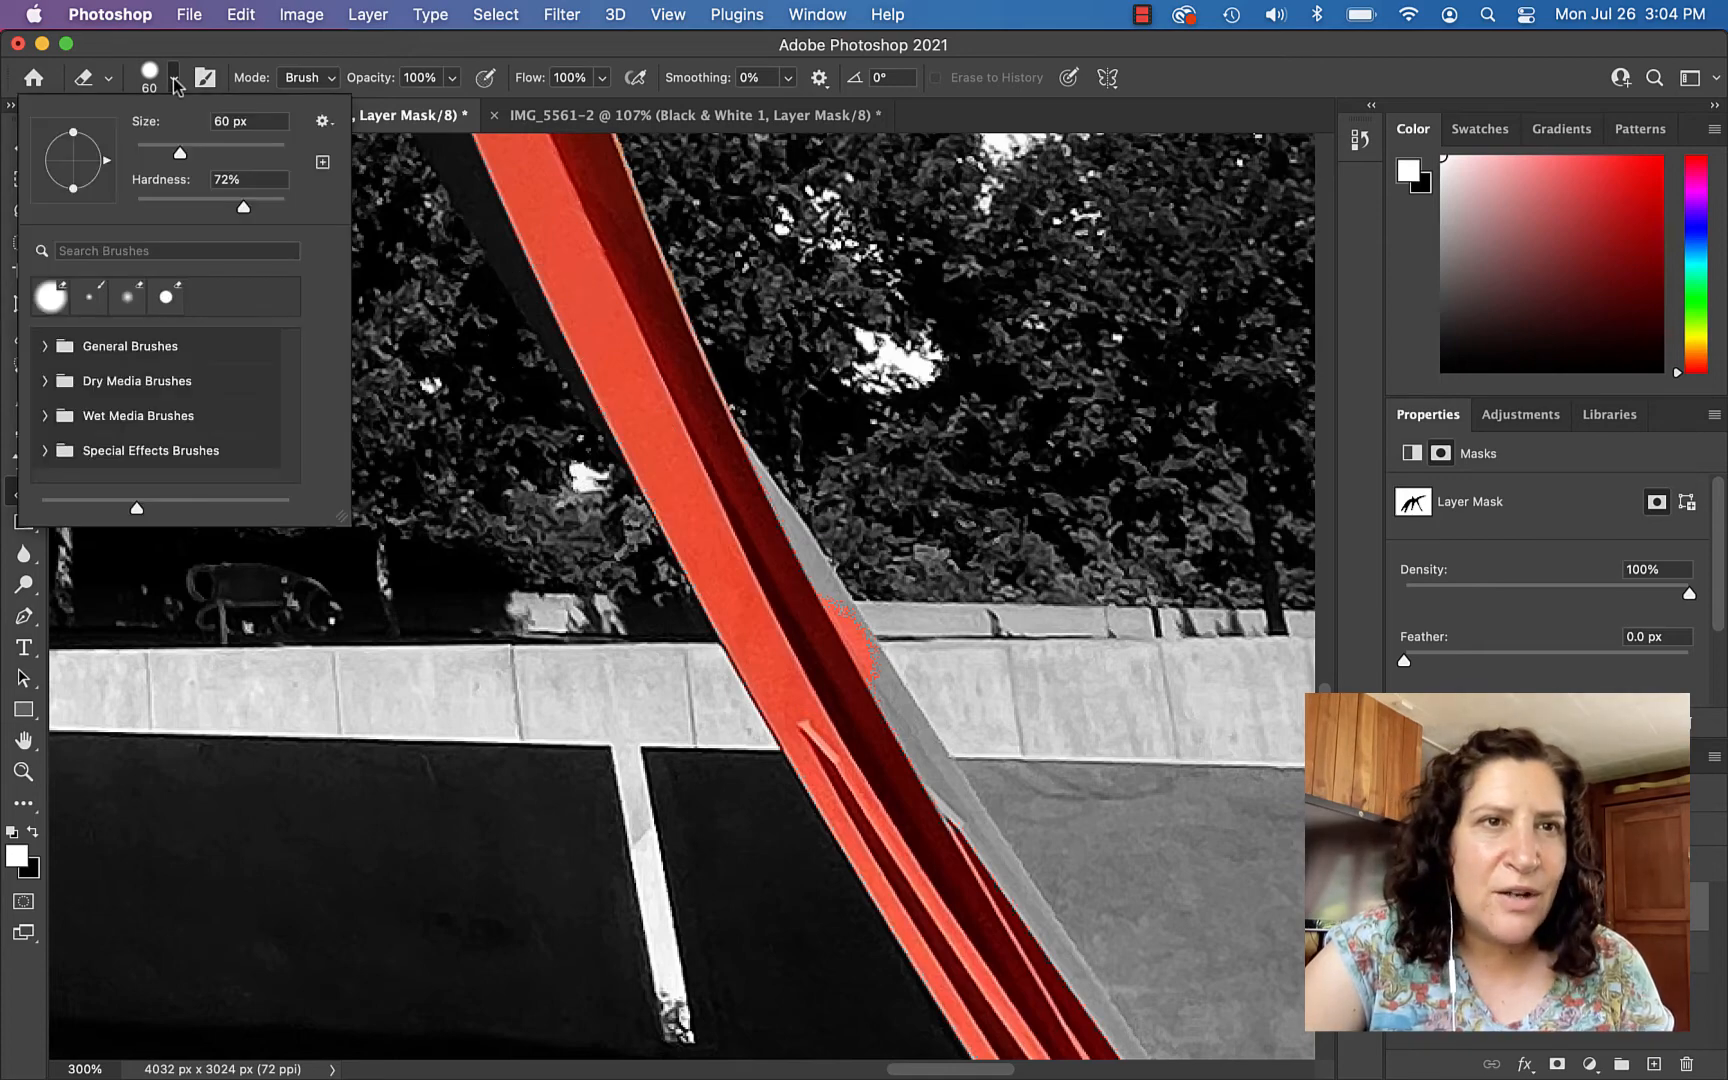
pyautogui.moveTo(244, 210); pyautogui.dragTo(285, 207)
pyautogui.press('Return')
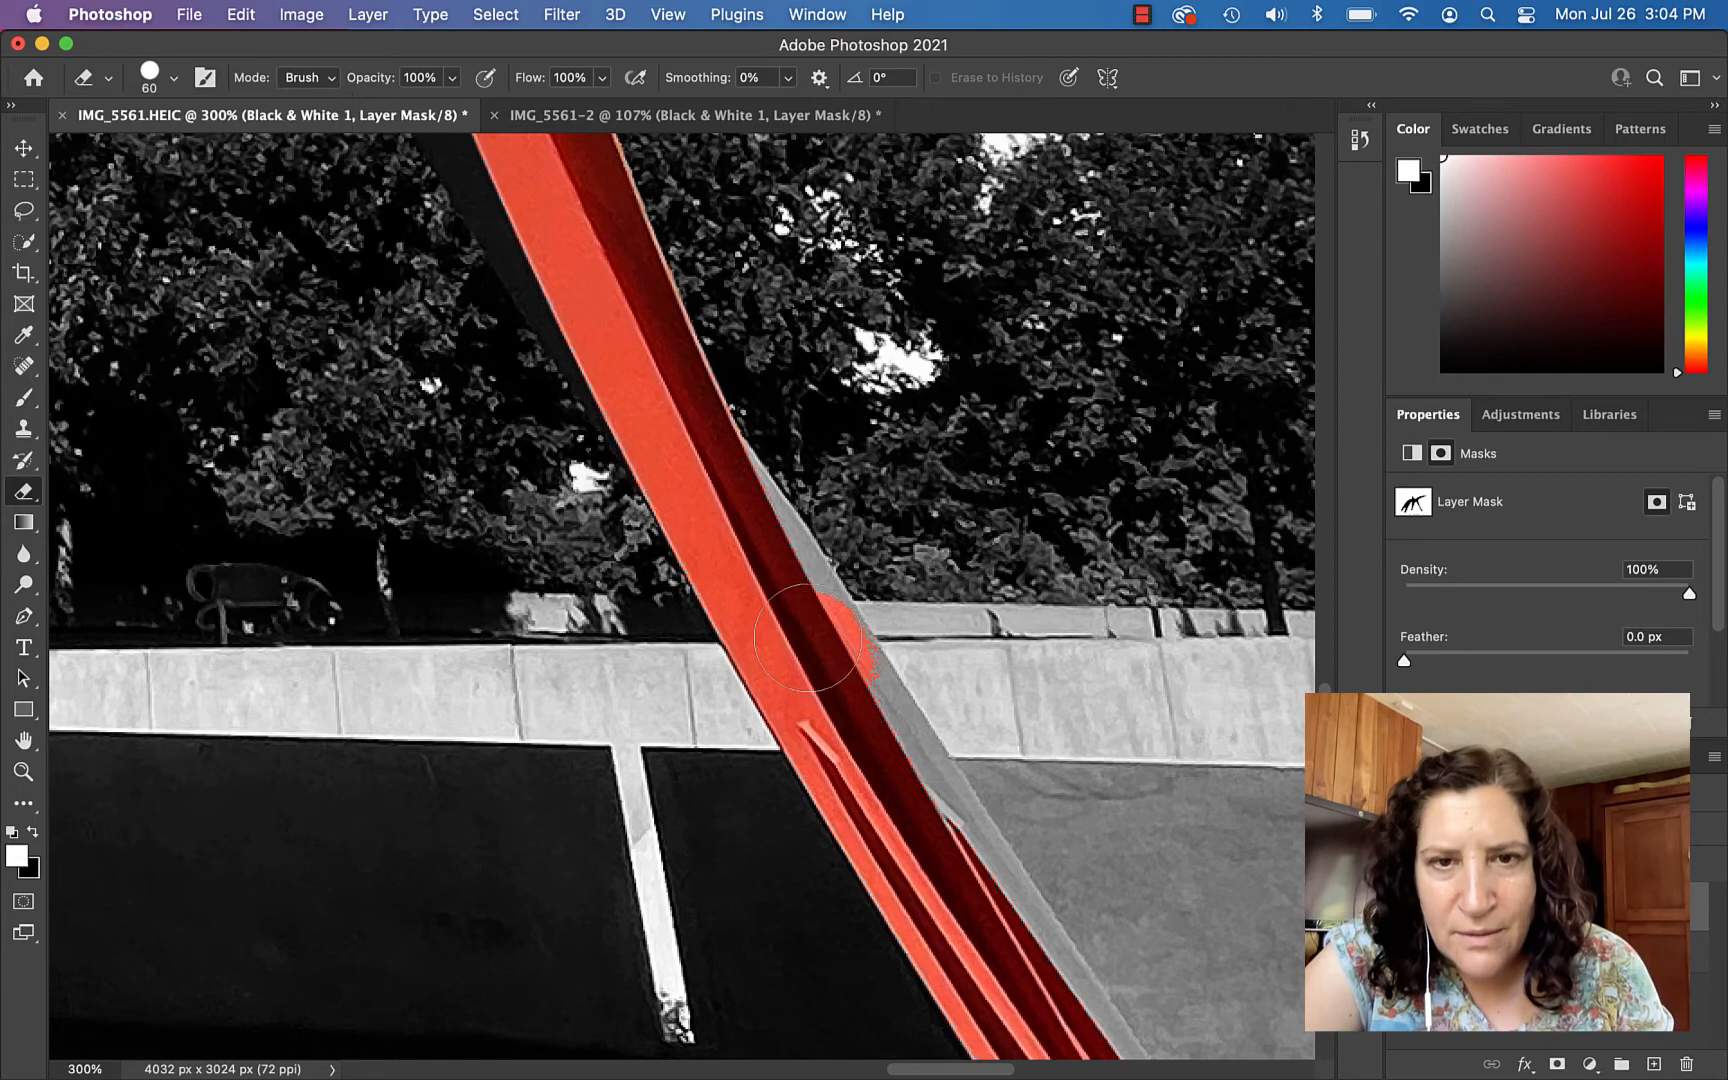
pyautogui.moveTo(738, 532)
pyautogui.mouseDown()
pyautogui.moveTo(721, 497)
pyautogui.moveTo(876, 714)
pyautogui.moveTo(925, 812)
pyautogui.moveTo(915, 835)
pyautogui.moveTo(928, 820)
pyautogui.moveTo(960, 845)
pyautogui.mouseUp()
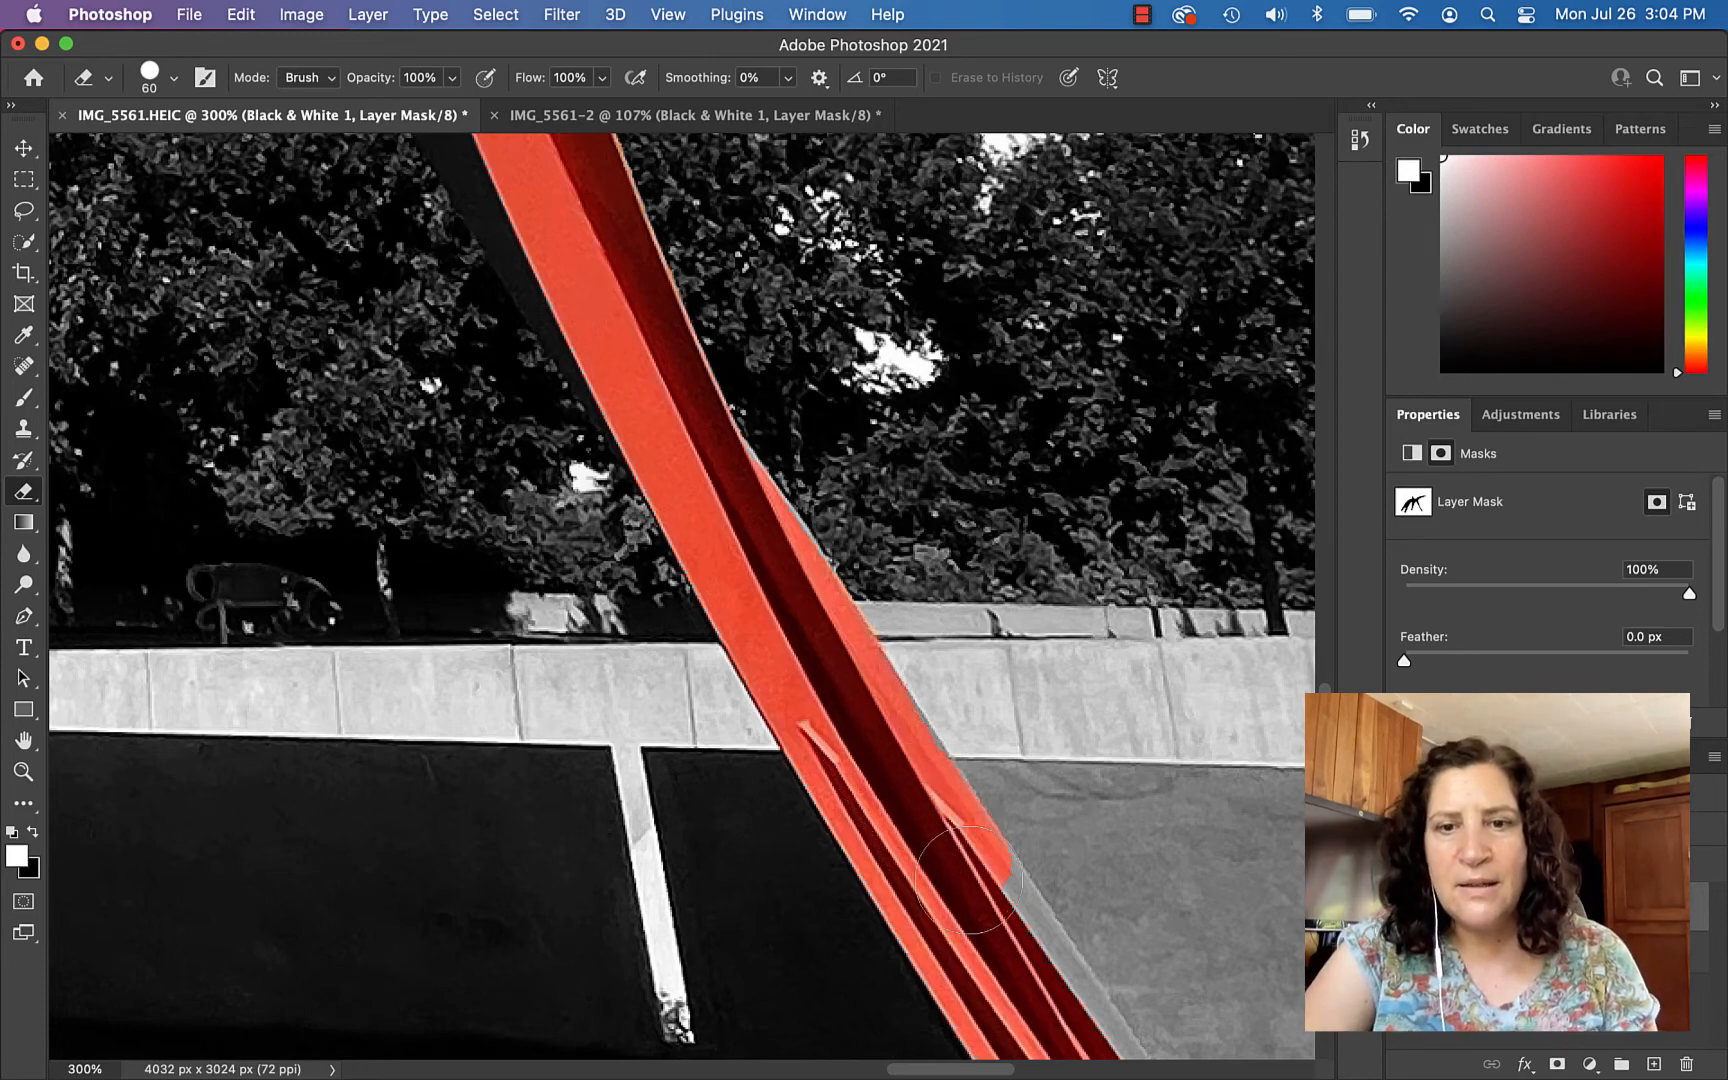
pyautogui.press('super+0')
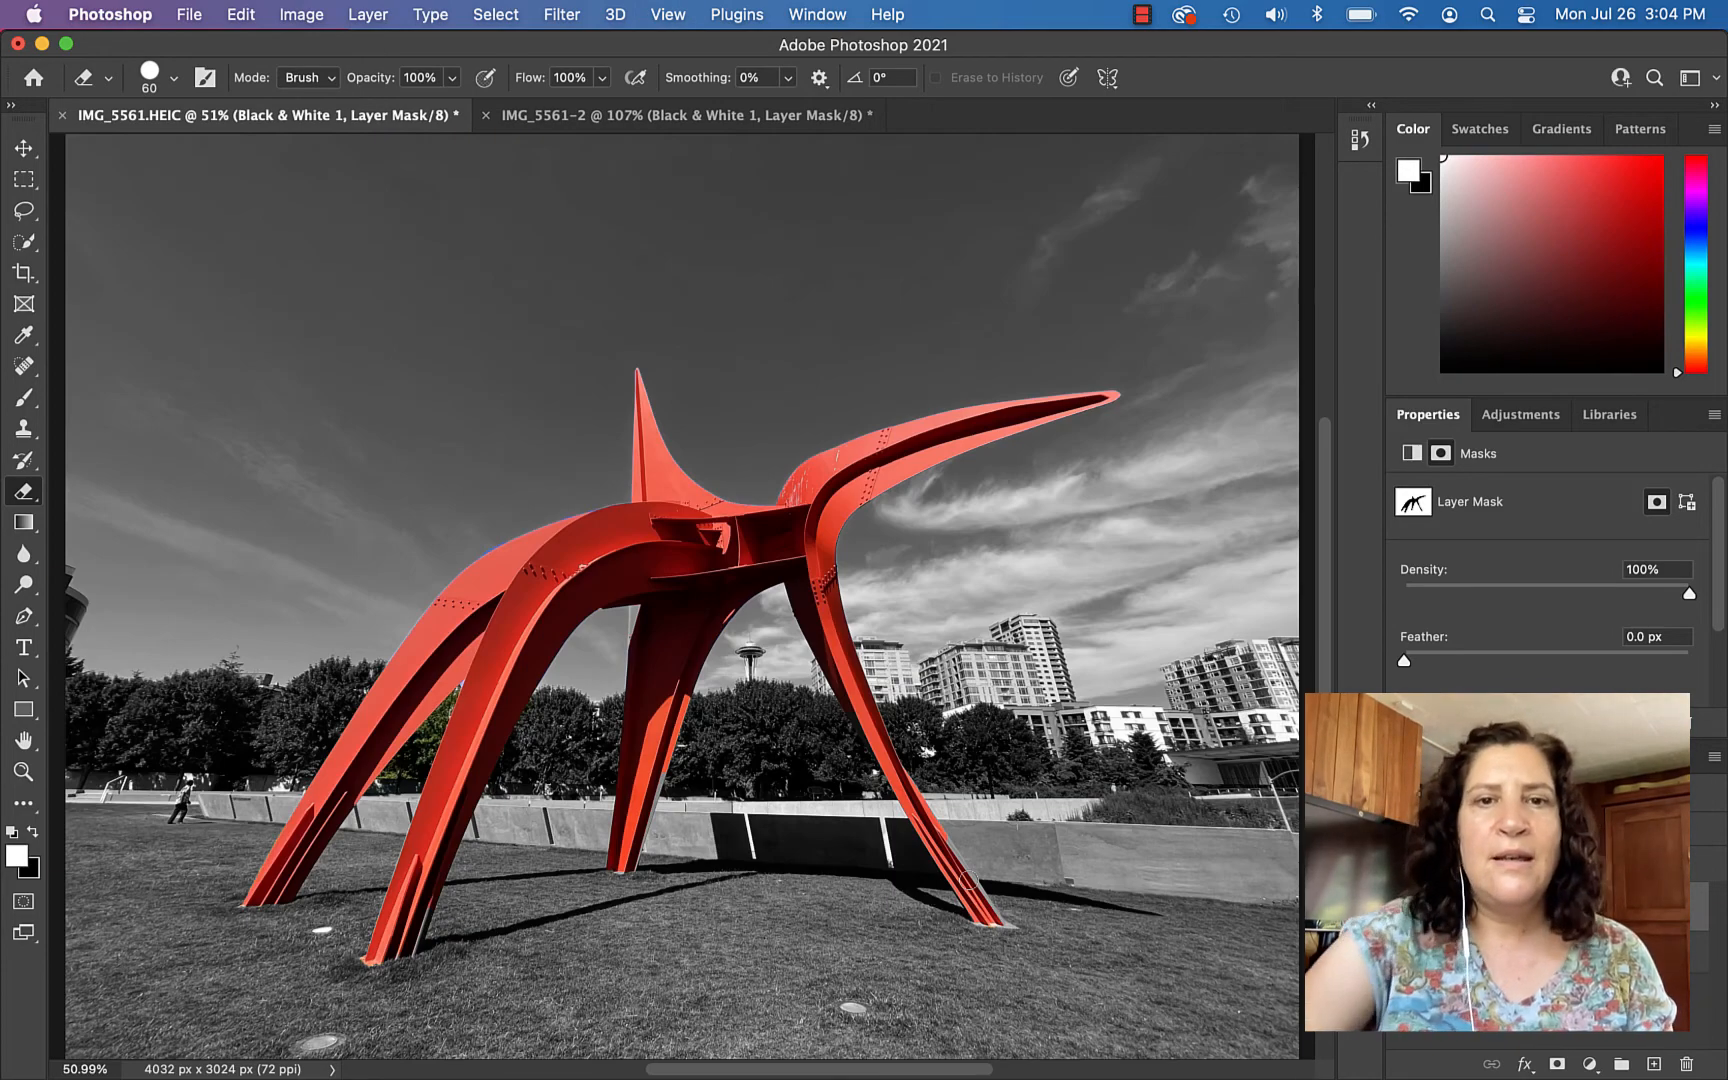
# - Start saving a copy of the document and choose JPEG as its format
pyautogui.click(187, 14)
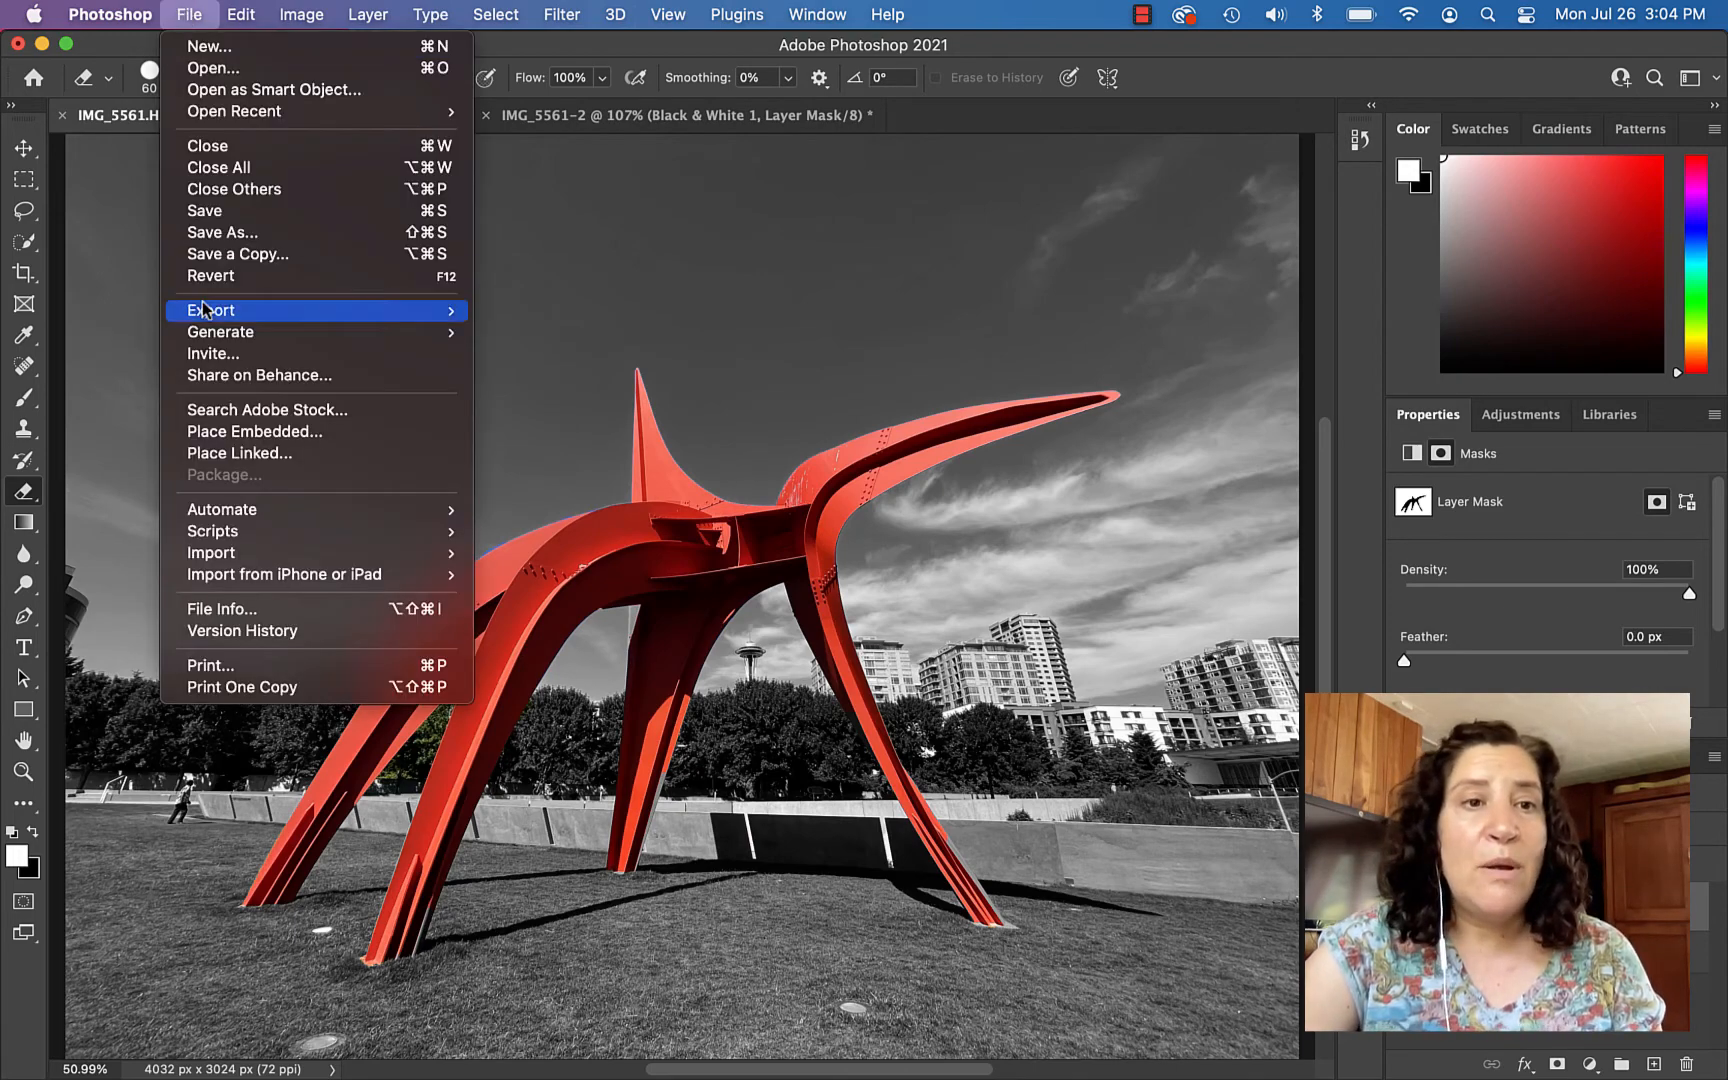
pyautogui.click(226, 238)
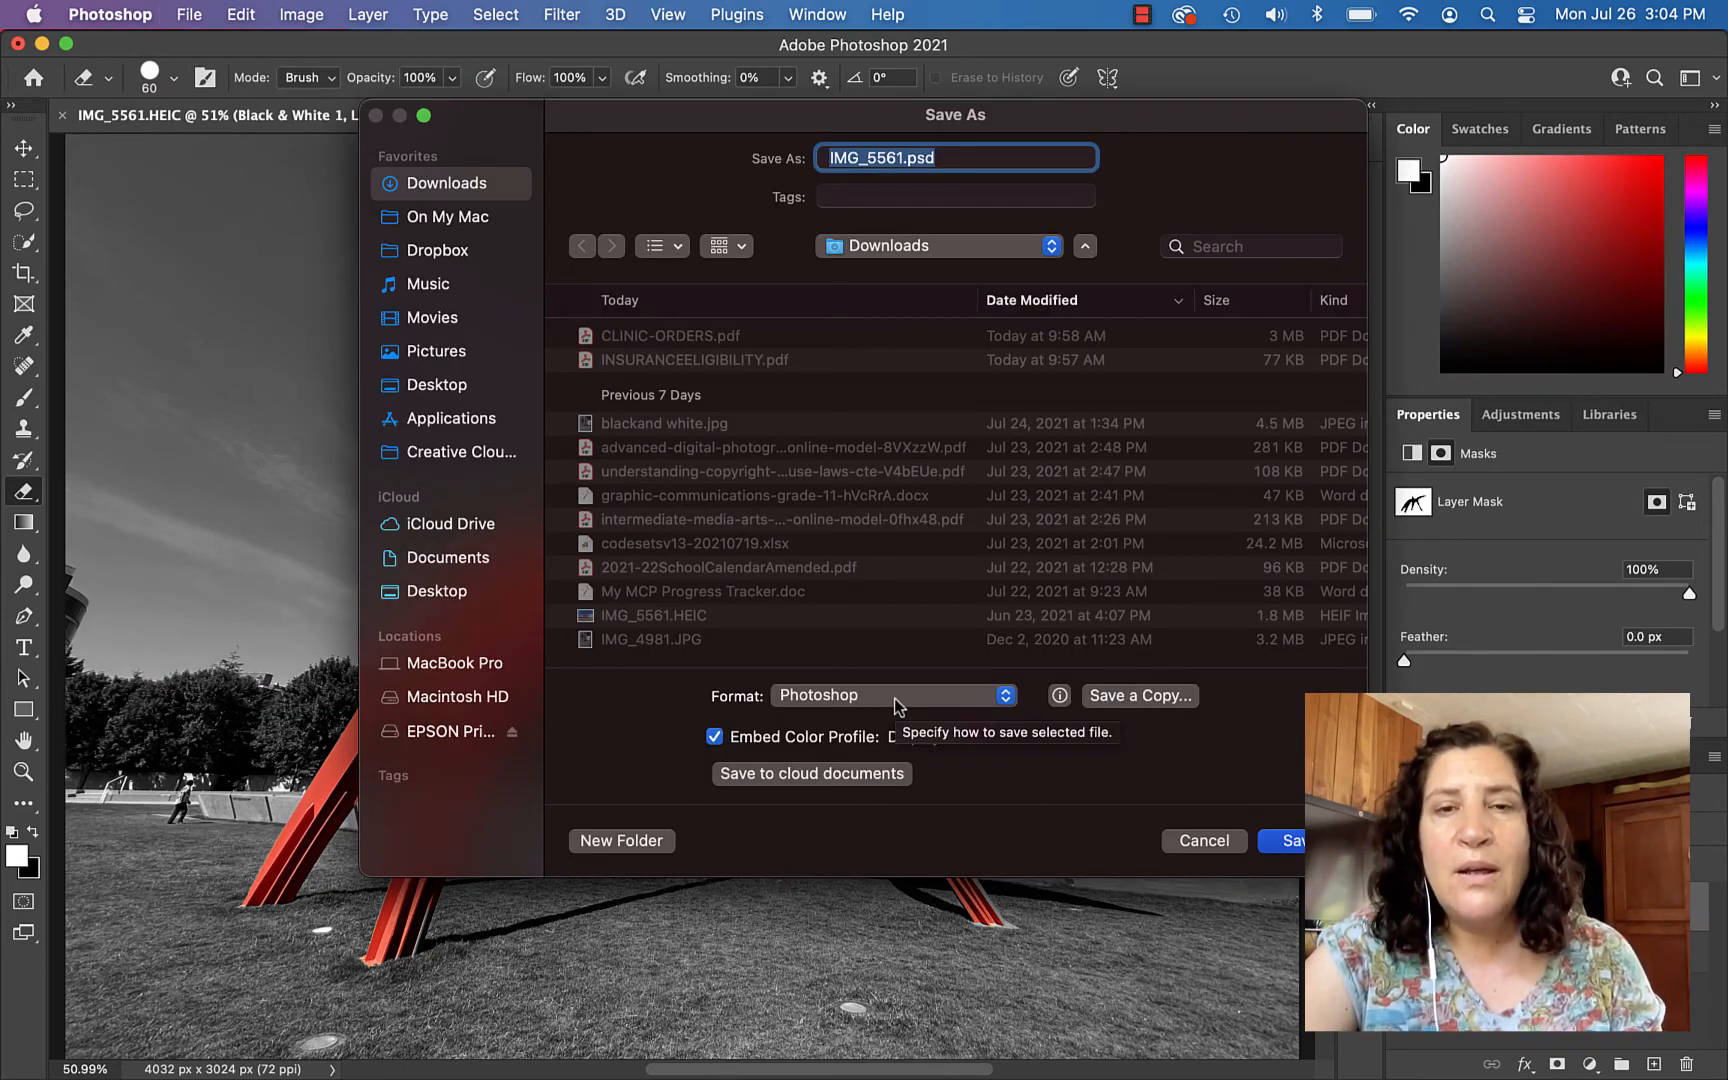
pyautogui.click(1170, 703)
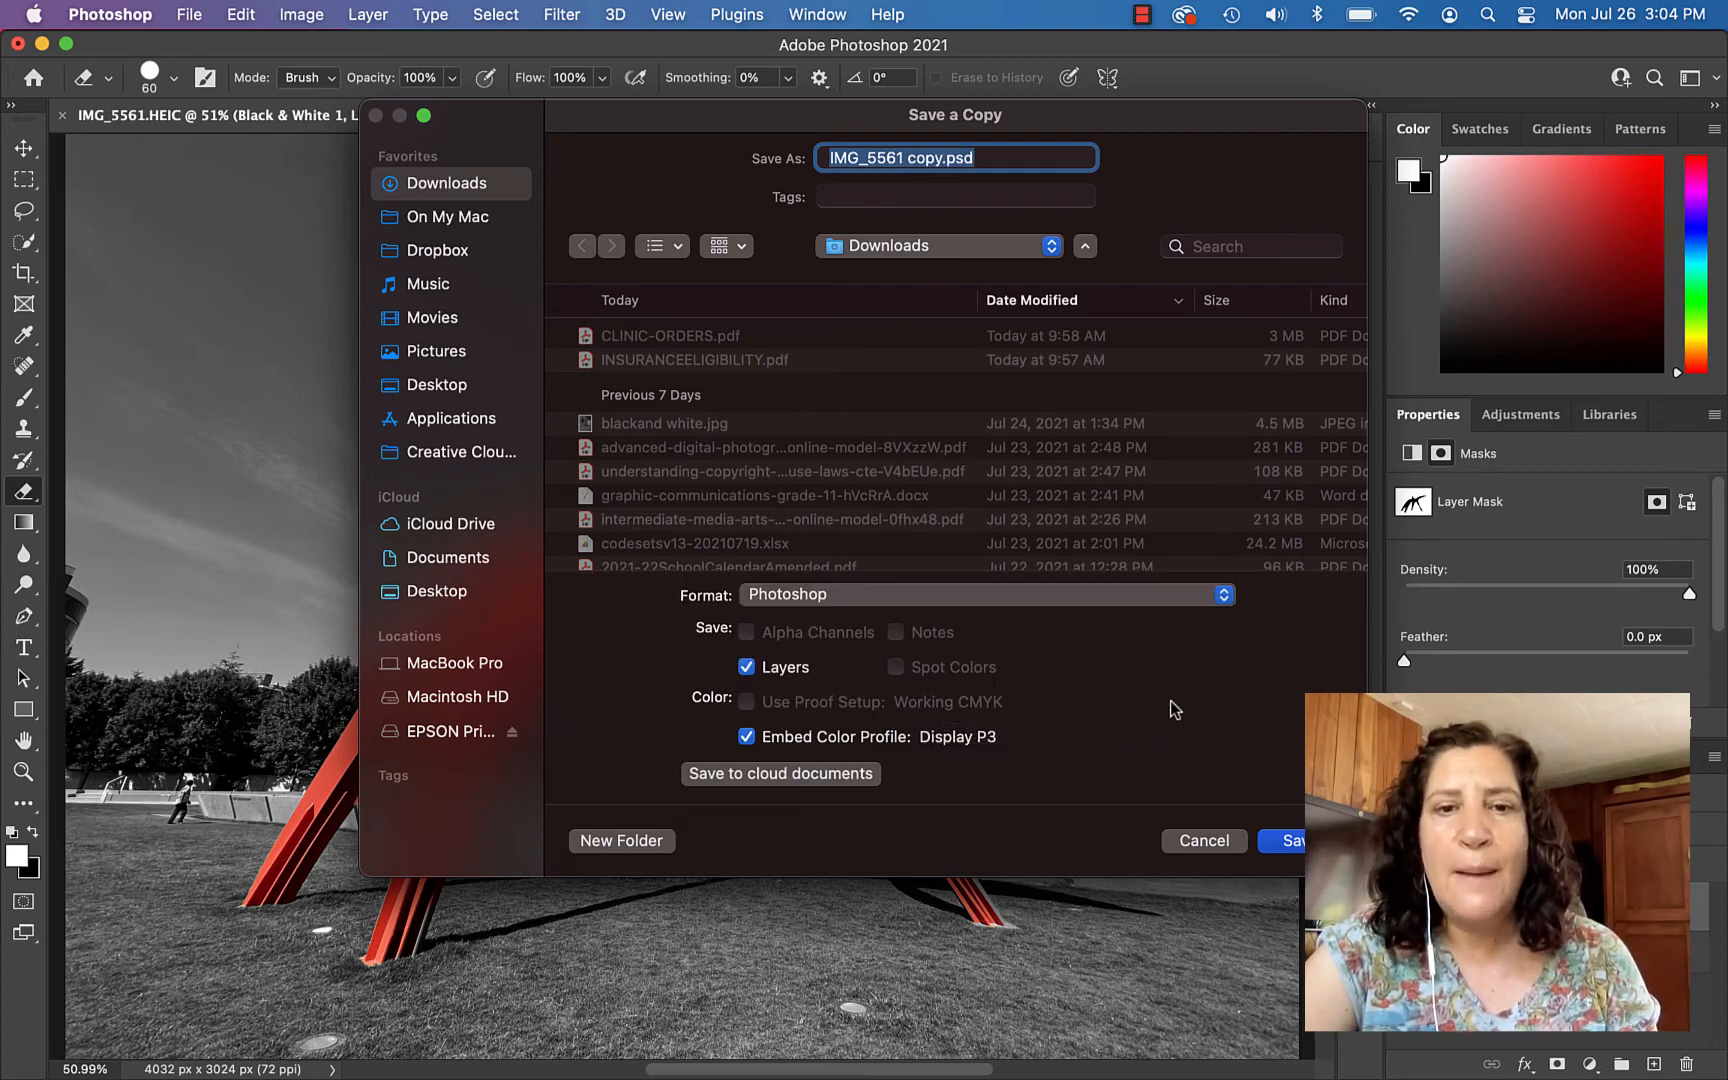
pyautogui.click(1071, 596)
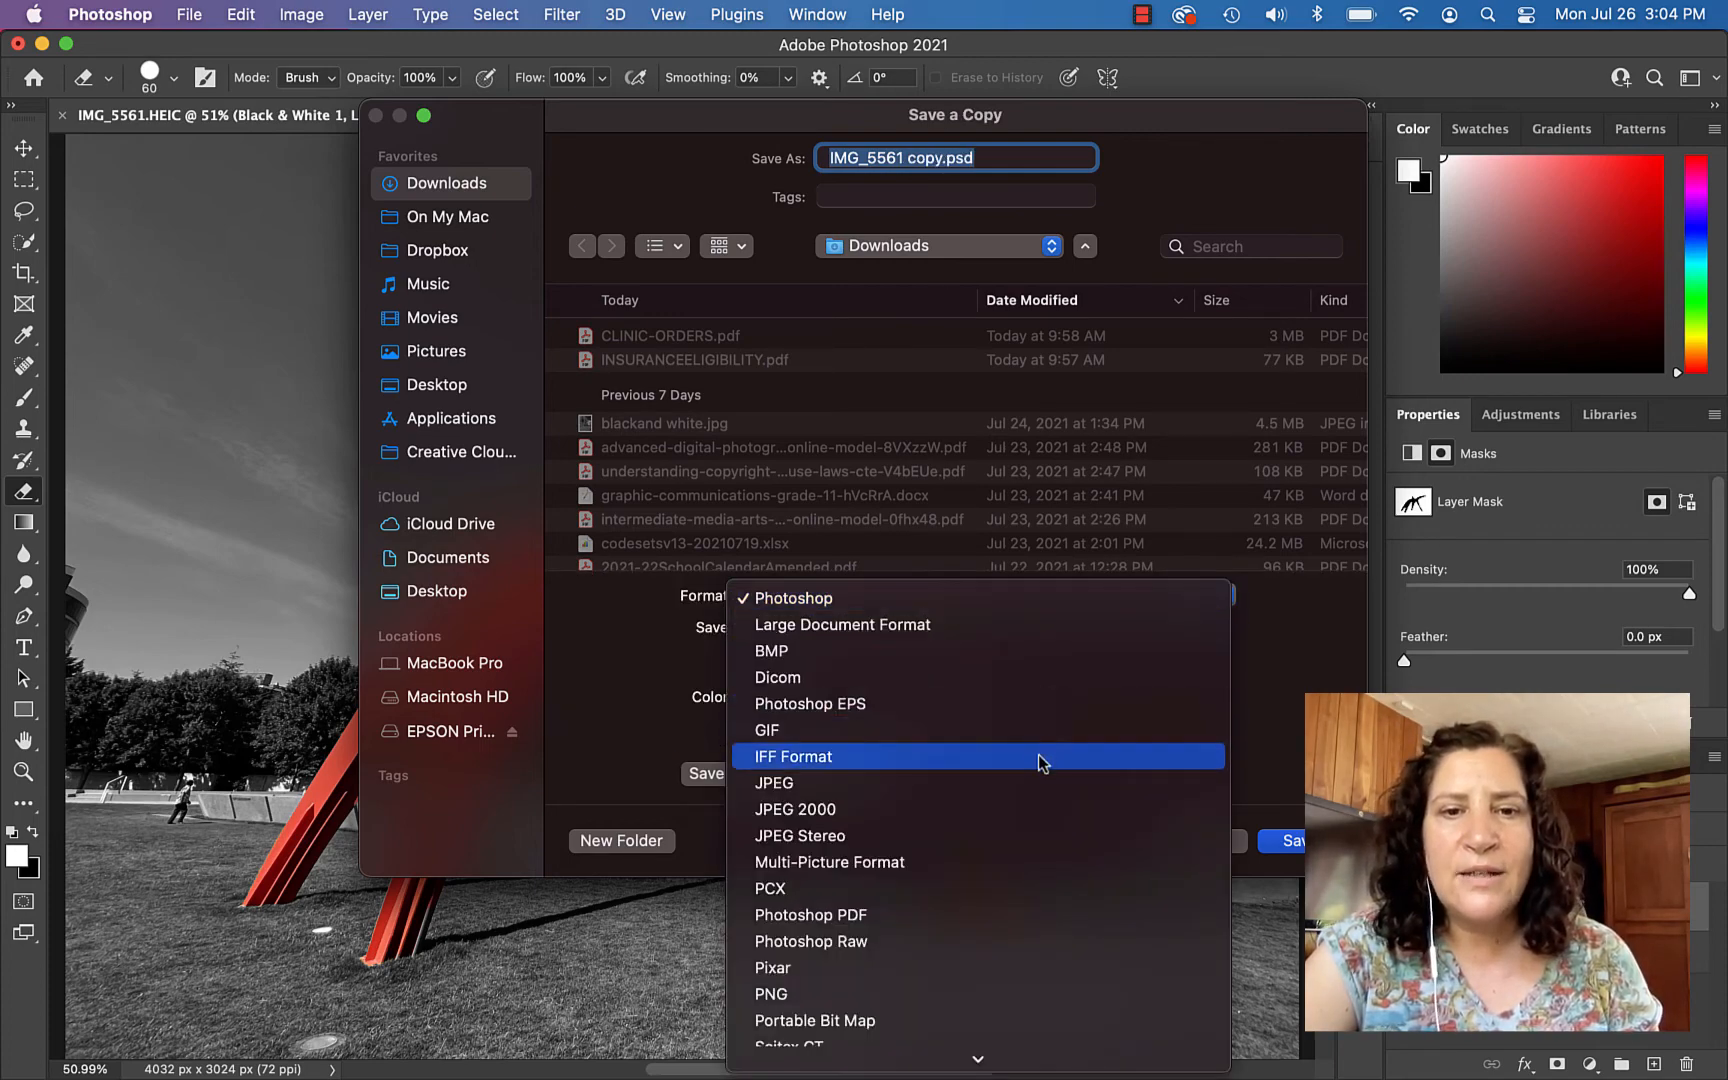
pyautogui.click(1043, 782)
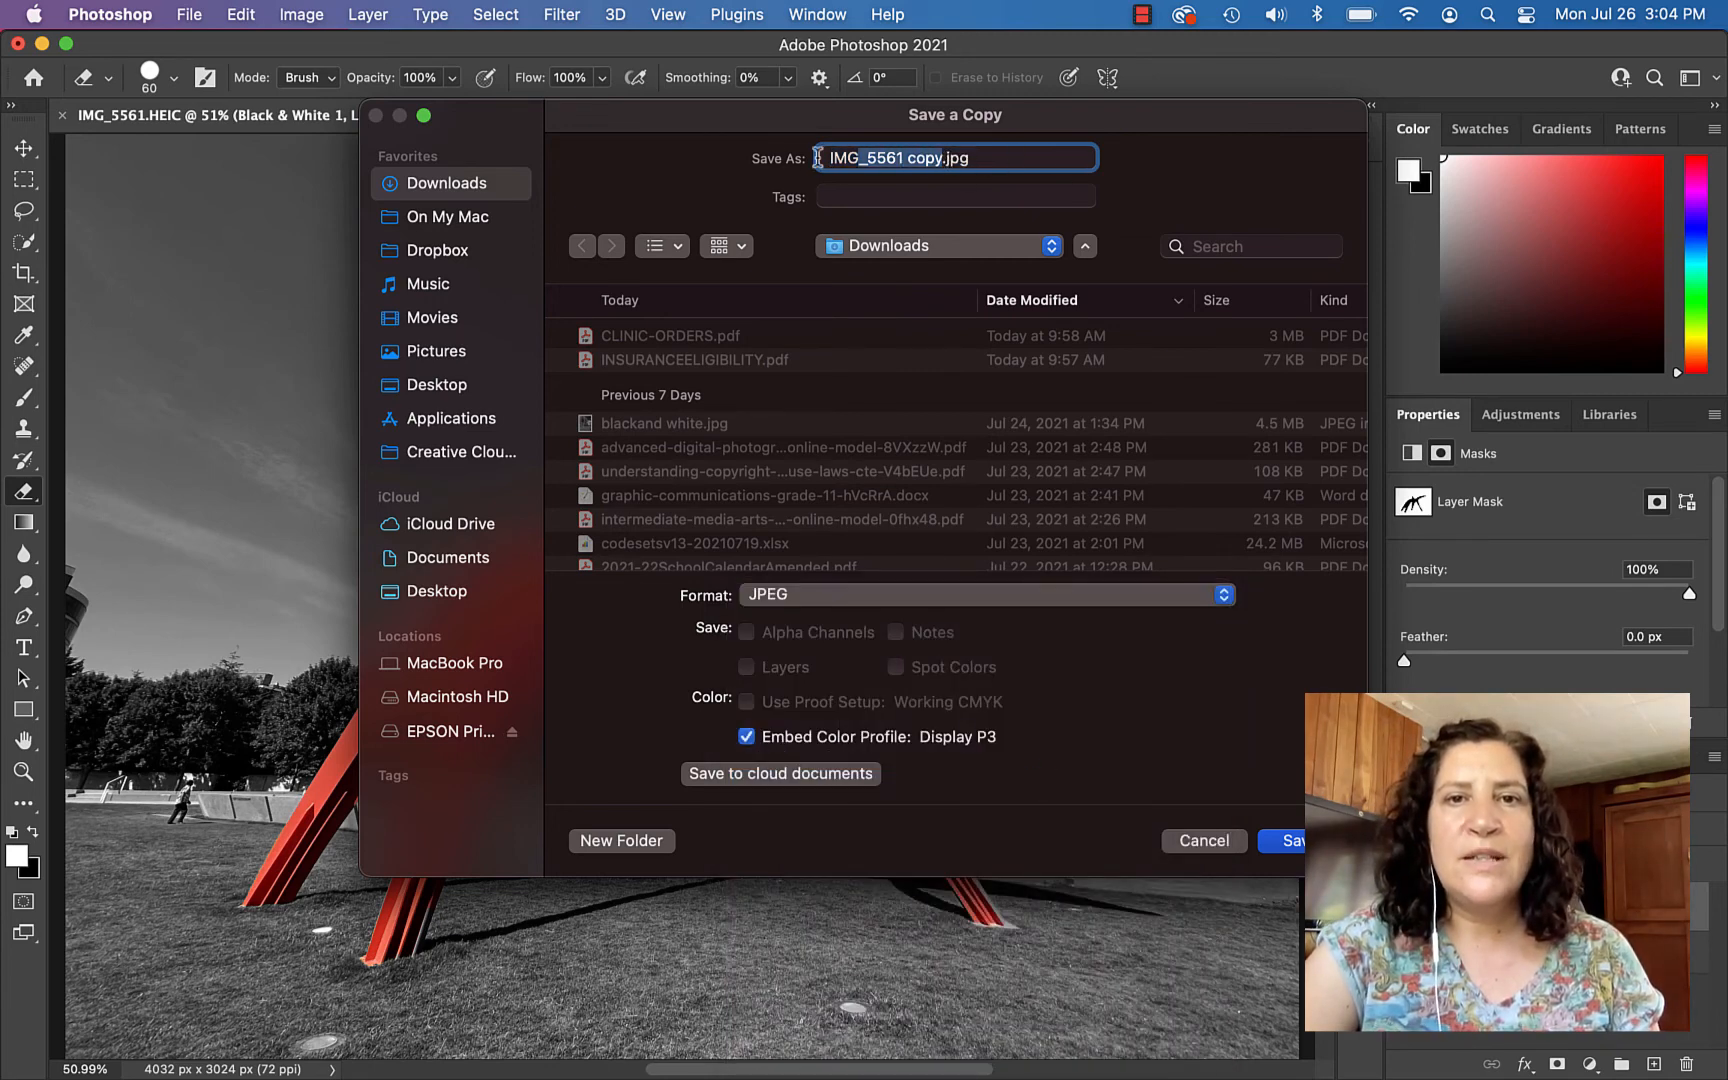
# - Name the copy "selective color.jpg" and save it in Downloads at Maximum quality (12) with the Baseline ("Standard") option
pyautogui.write('selective col')
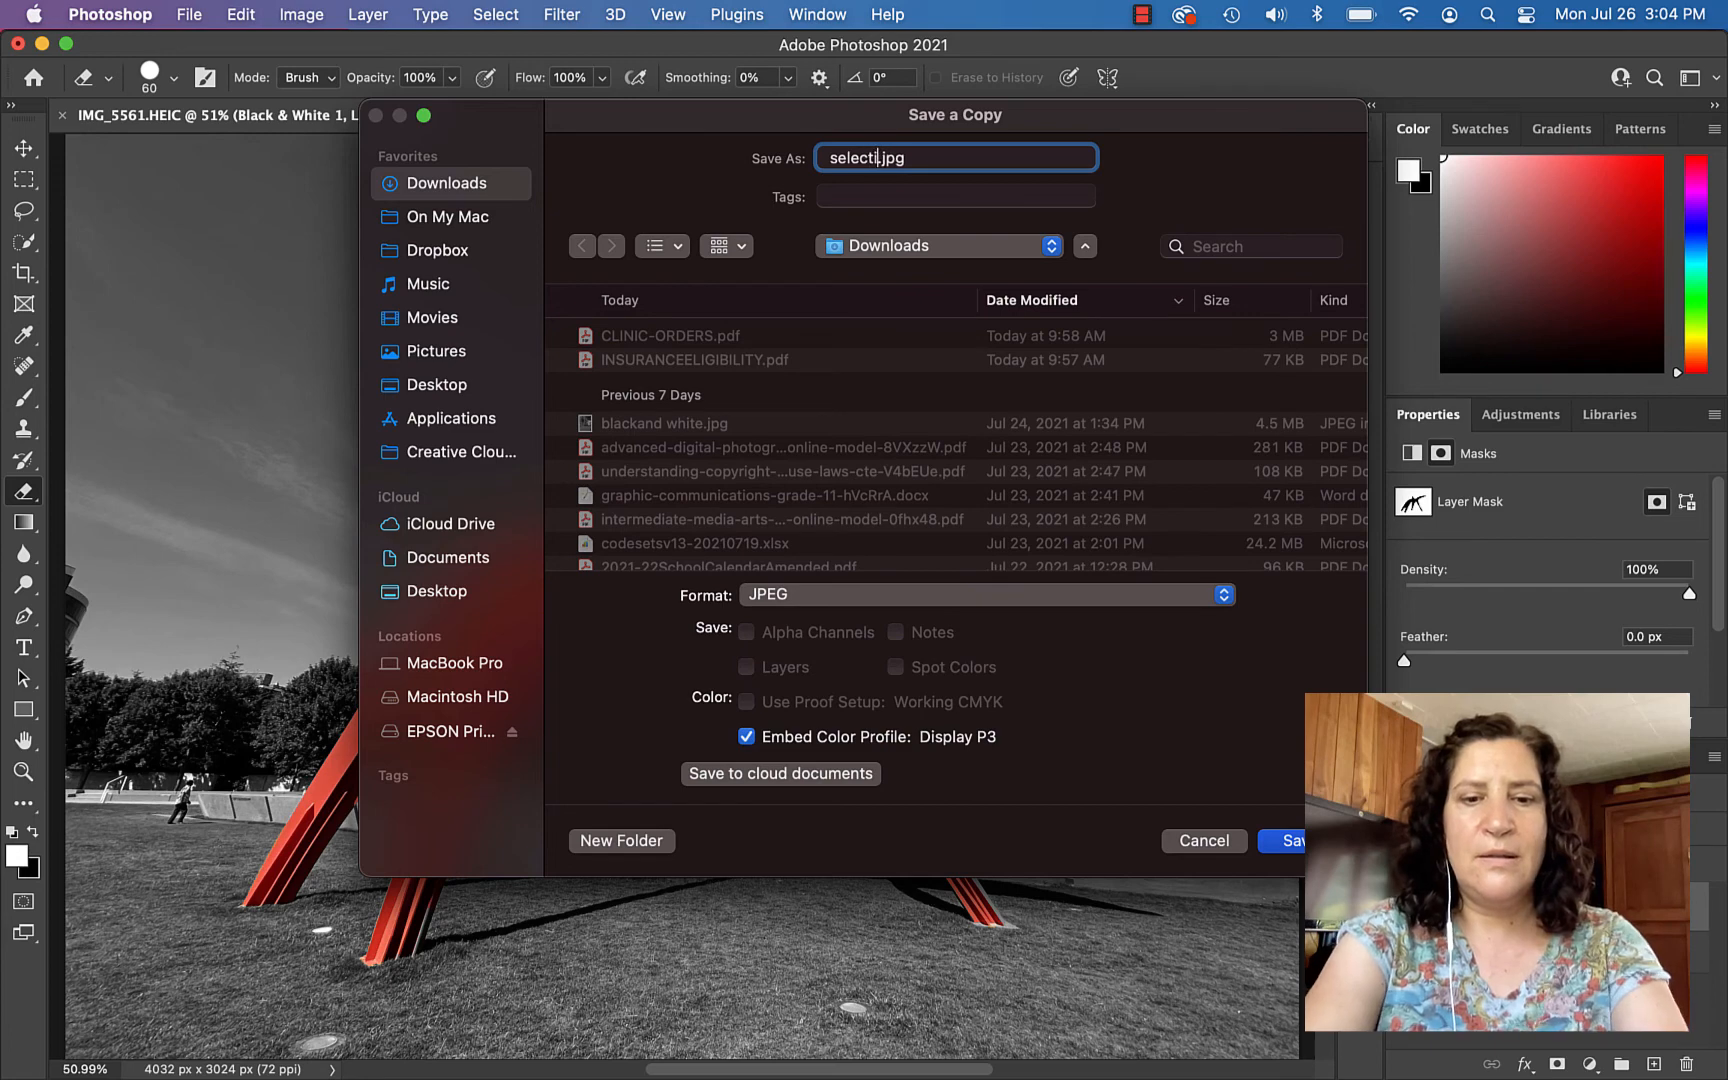
pyautogui.write('or')
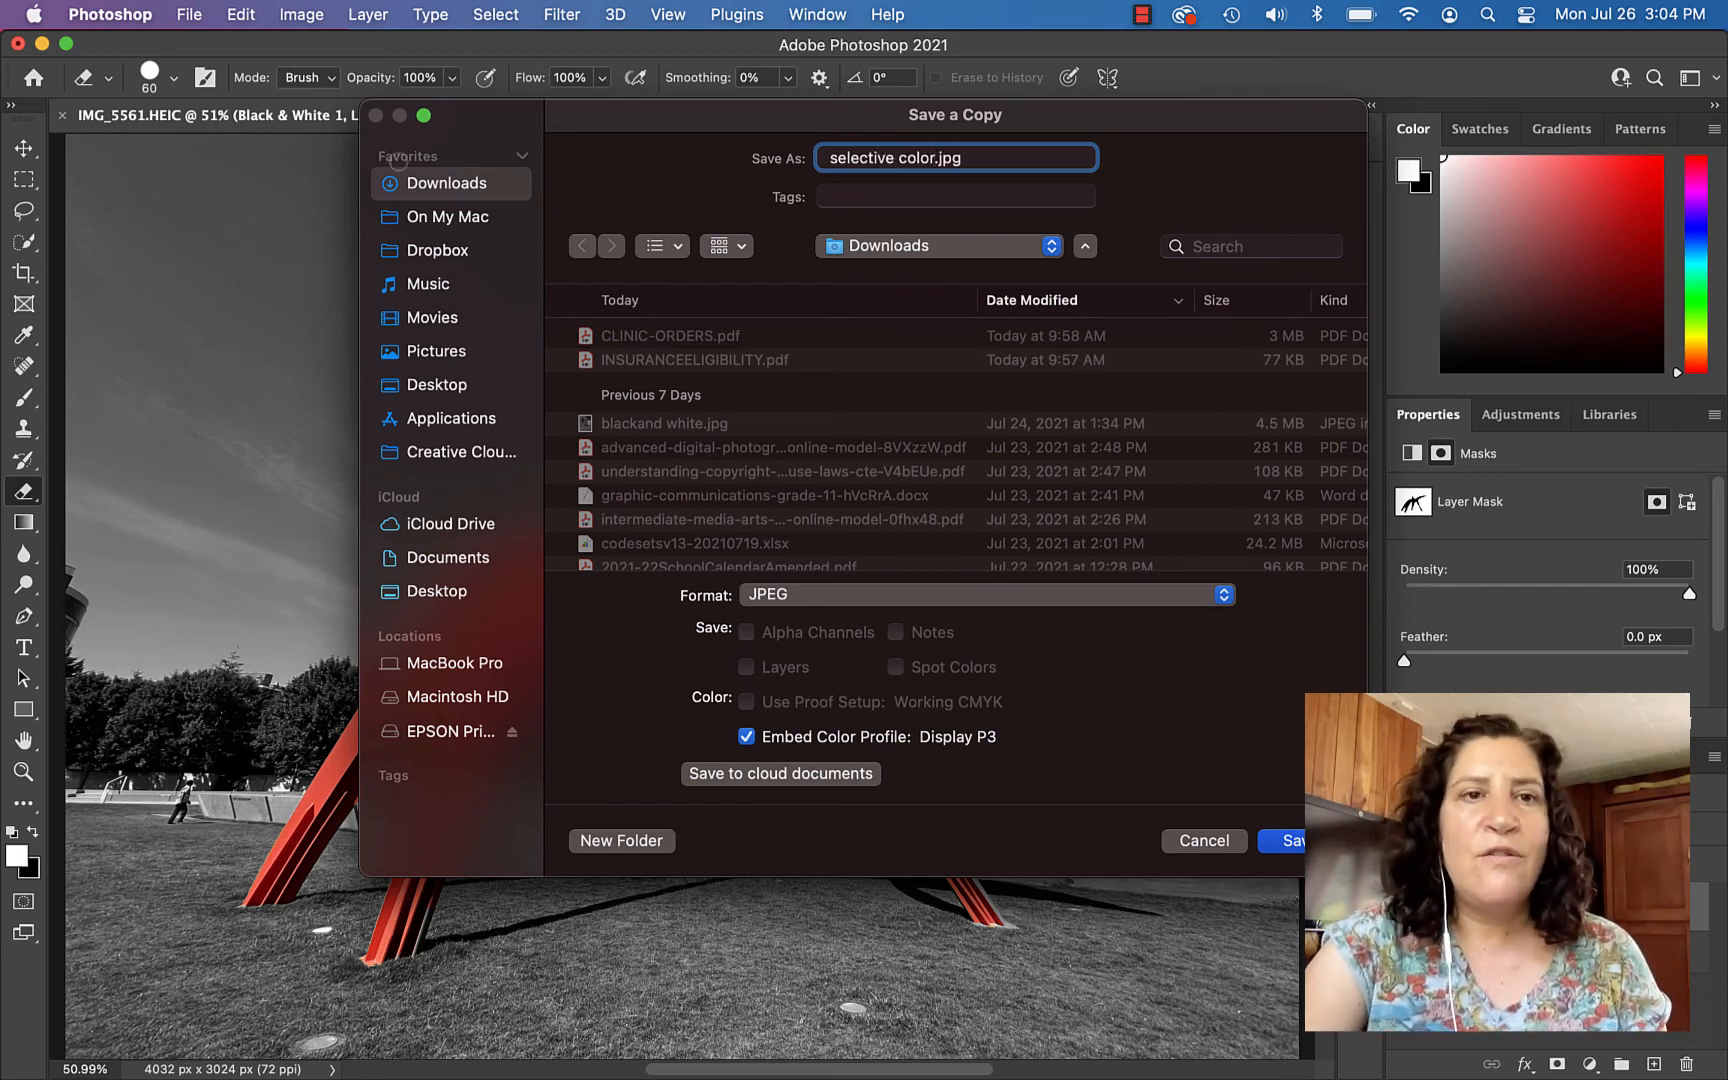
pyautogui.click(1290, 843)
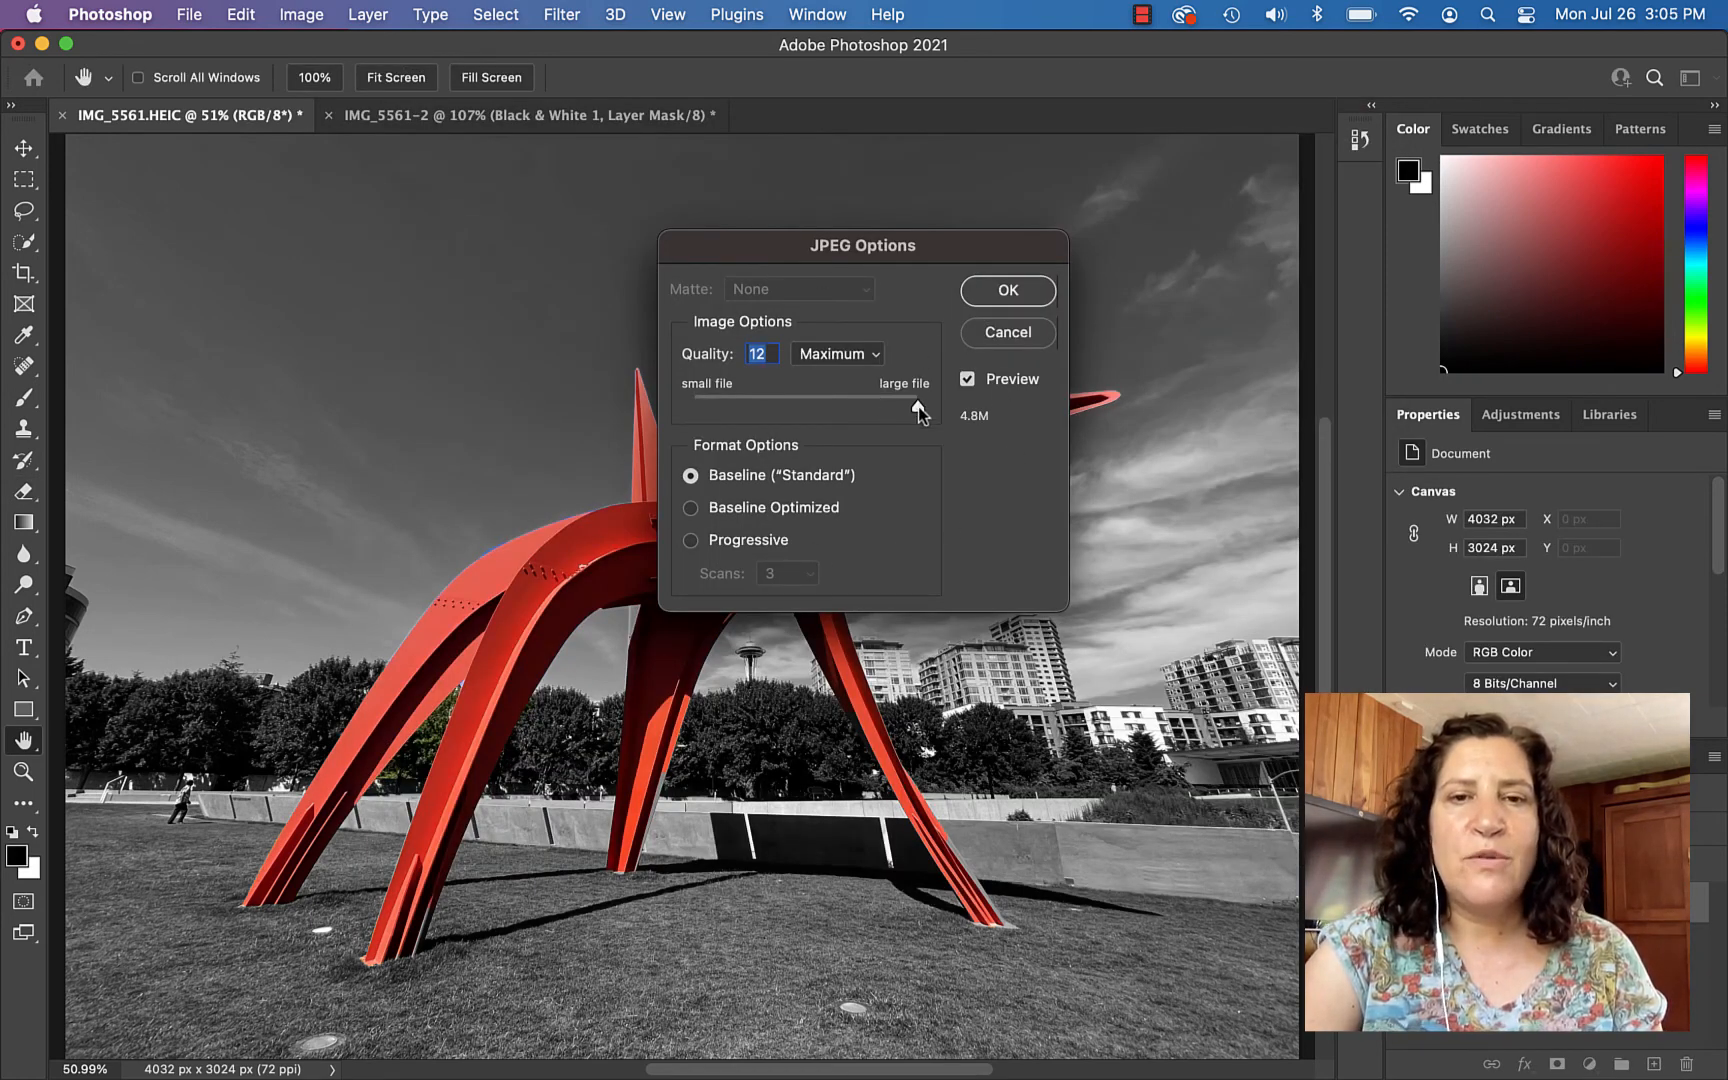
pyautogui.moveTo(919, 410)
pyautogui.mouseDown()
pyautogui.moveTo(903, 405)
pyautogui.moveTo(916, 411)
pyautogui.mouseUp()
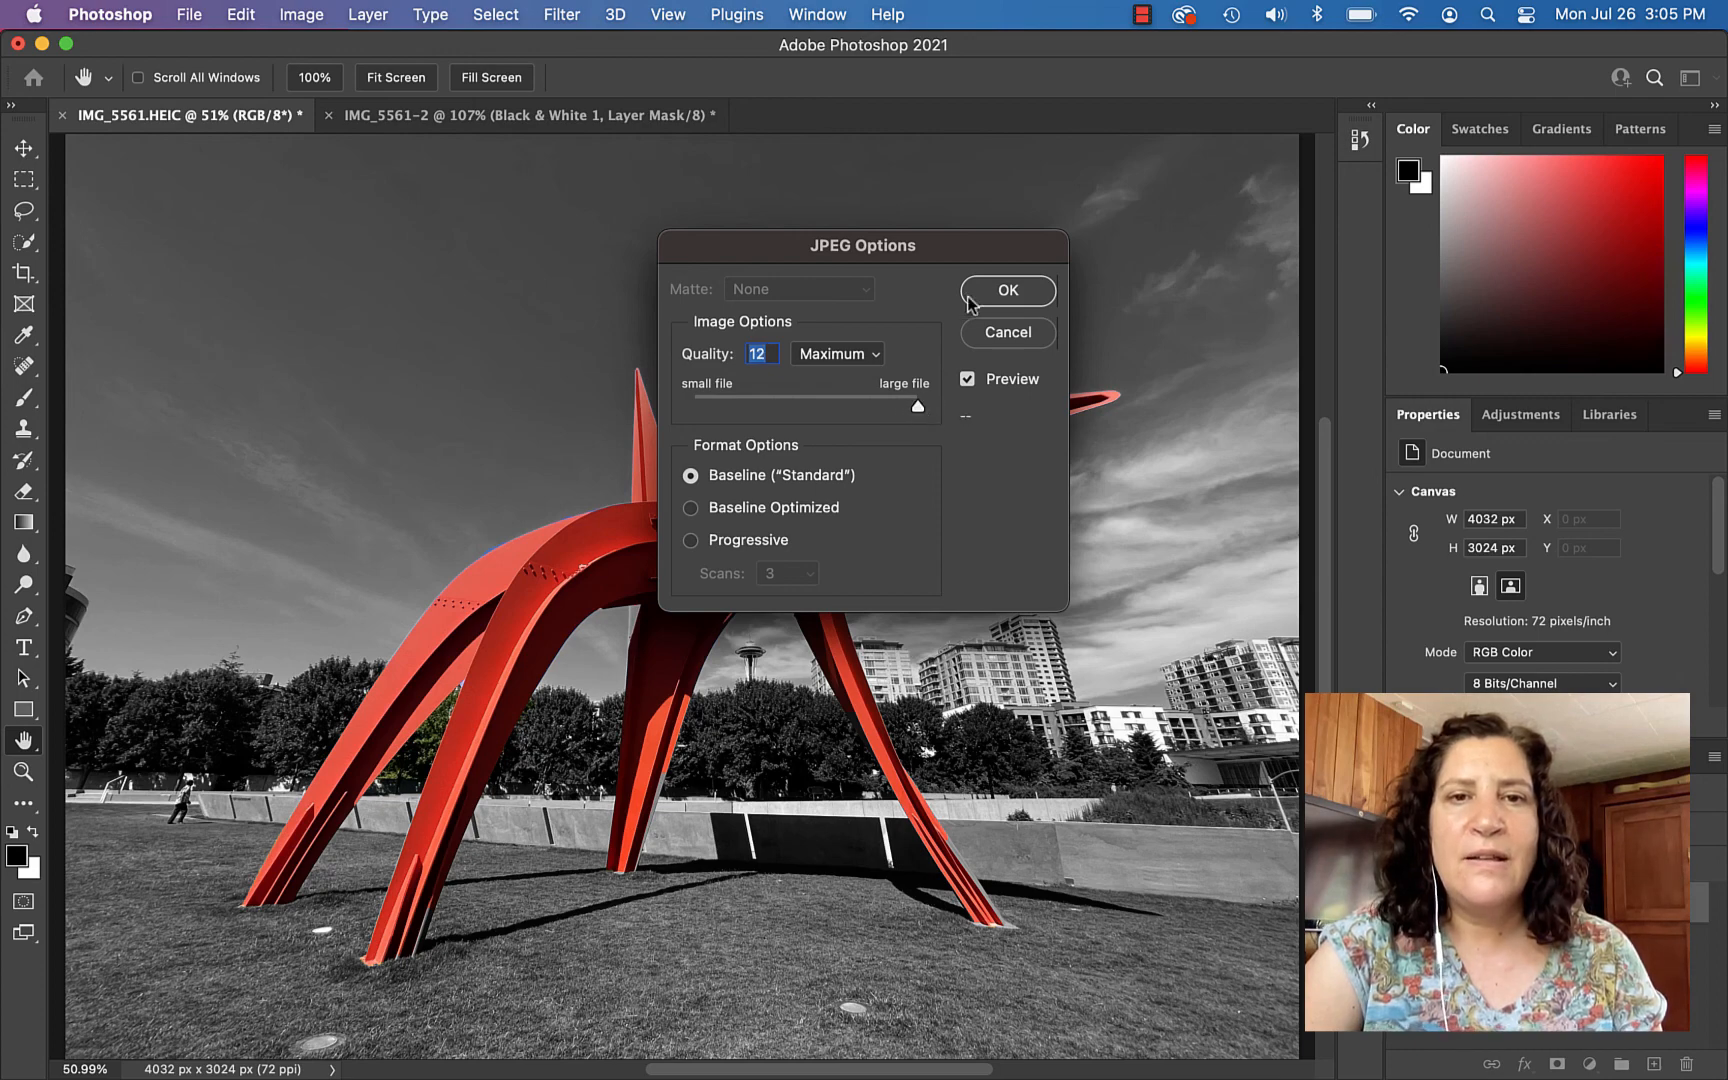
pyautogui.click(1000, 289)
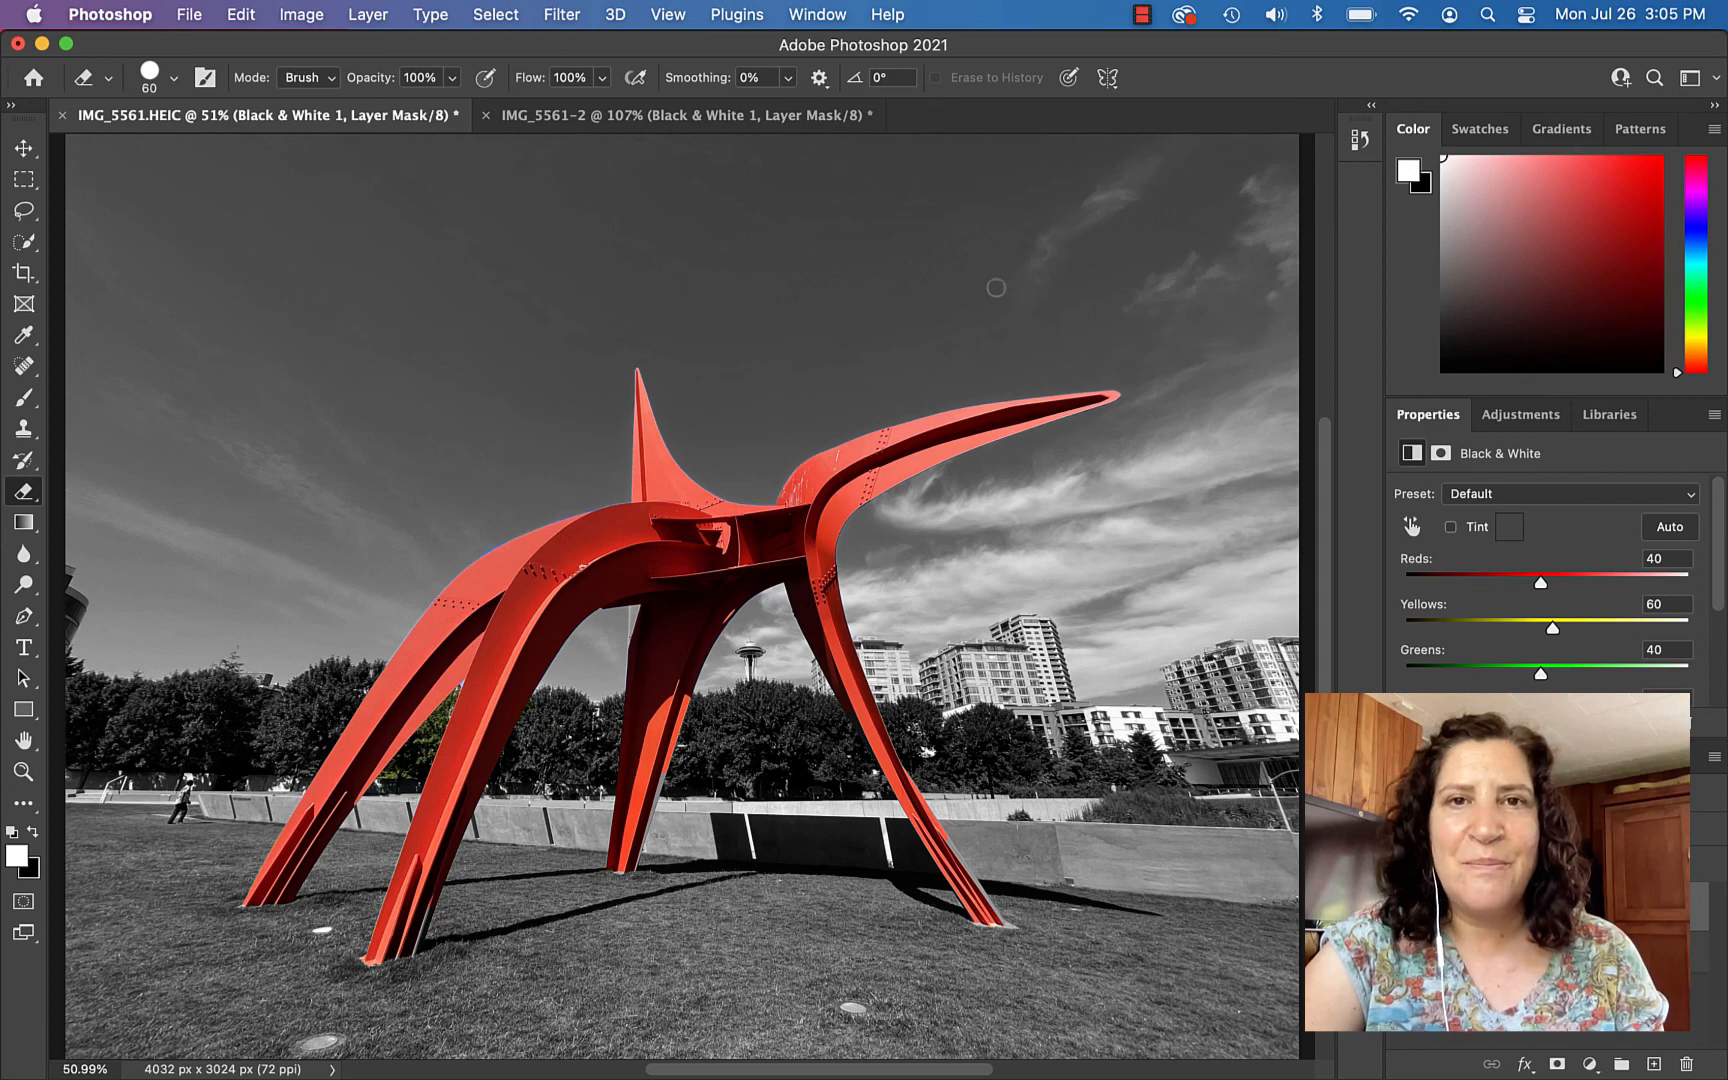
pyautogui.click(1140, 14)
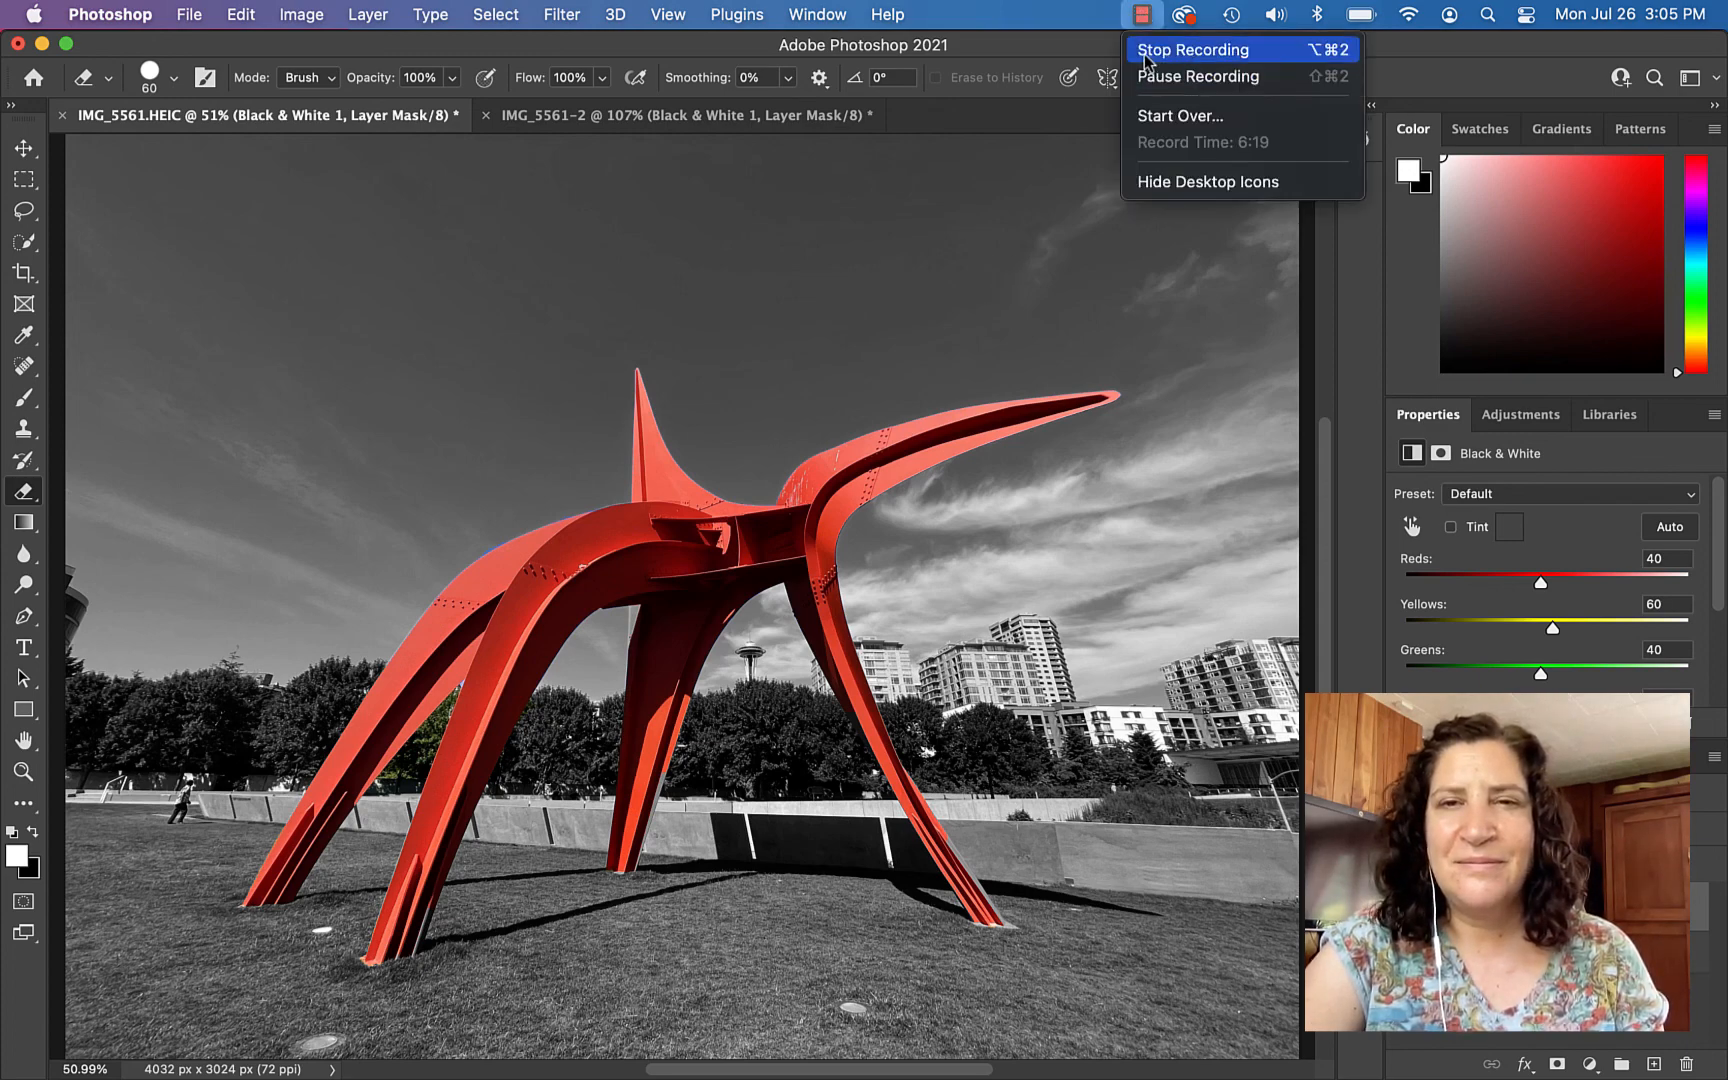